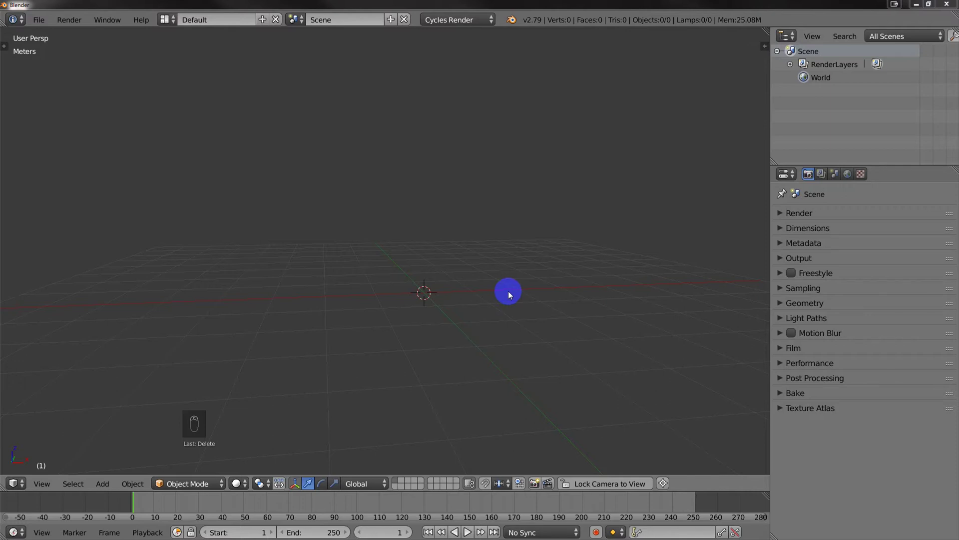
Open and cancel the blend-file browser, then open and close the floating preferences window
left_click(39, 19)
left_click(49, 46)
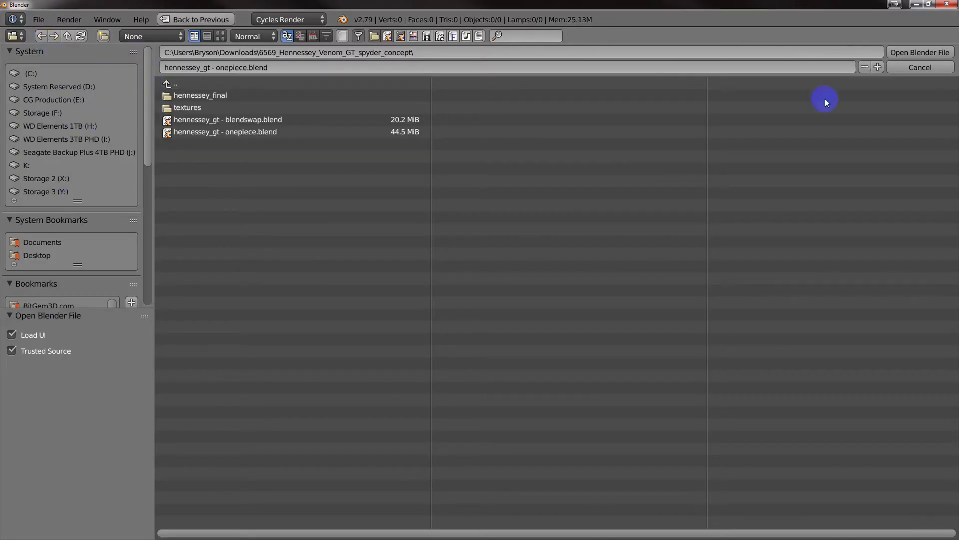
left_click(920, 67)
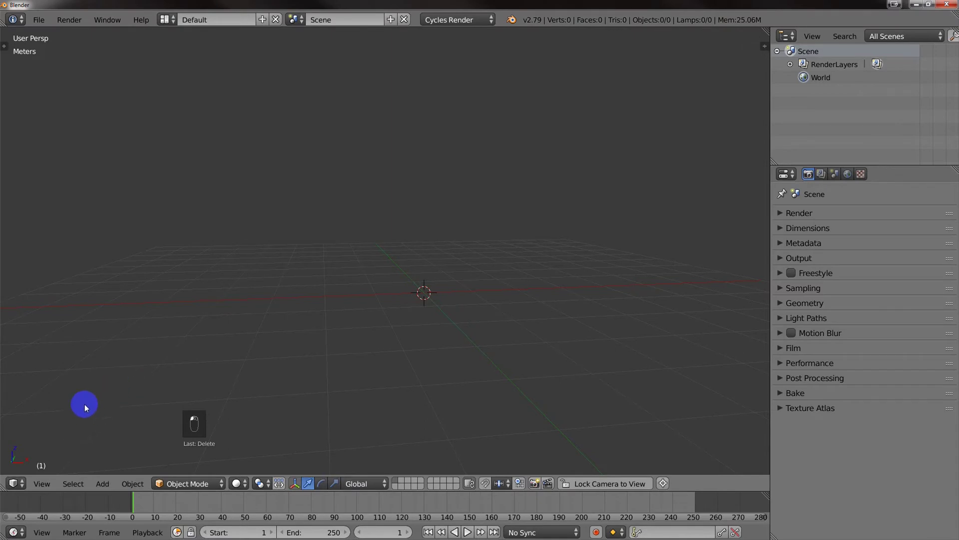
left_click(38, 20)
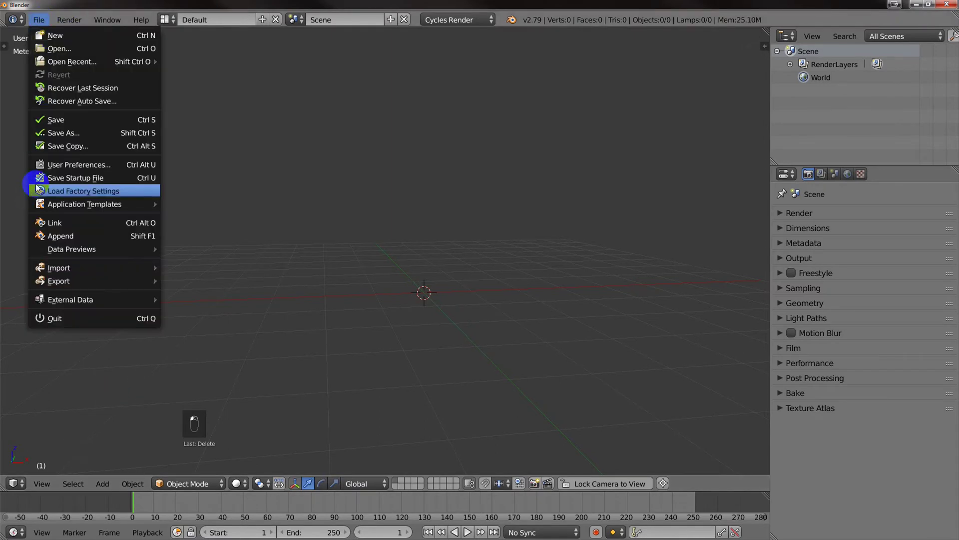
left_click(58, 167)
left_click_drag(276, 136, 421, 98)
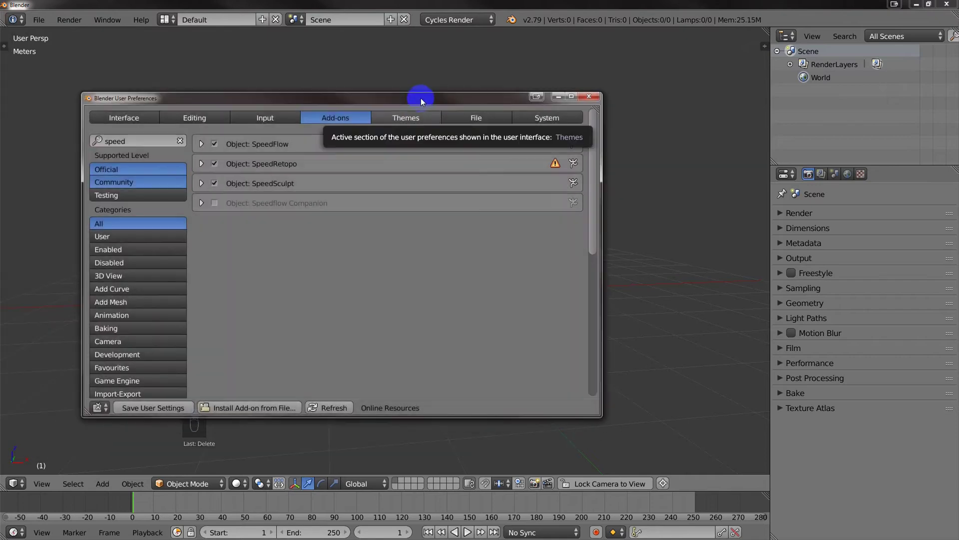
left_click(589, 98)
Switch the main area to User Preferences and search the add-ons for 'stl'
left_click(15, 483)
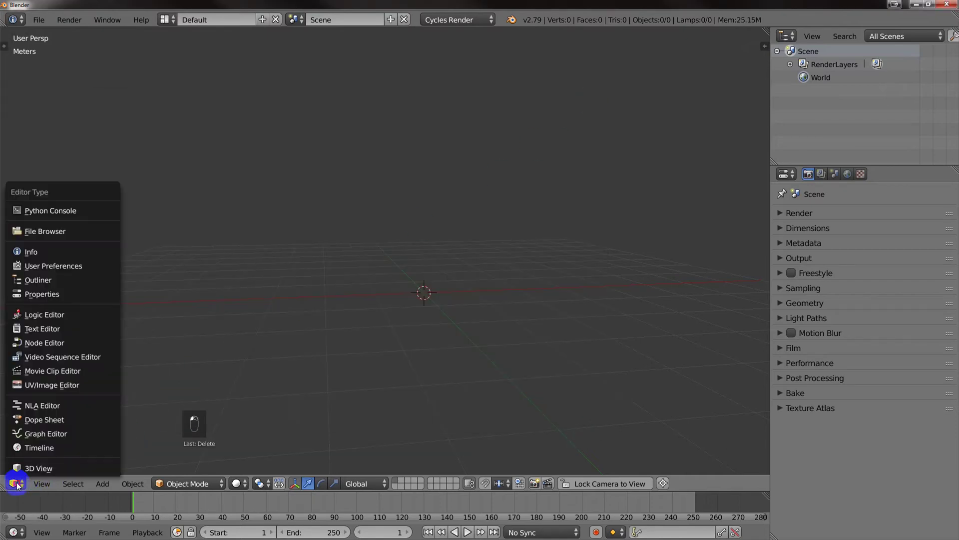
left_click(47, 266)
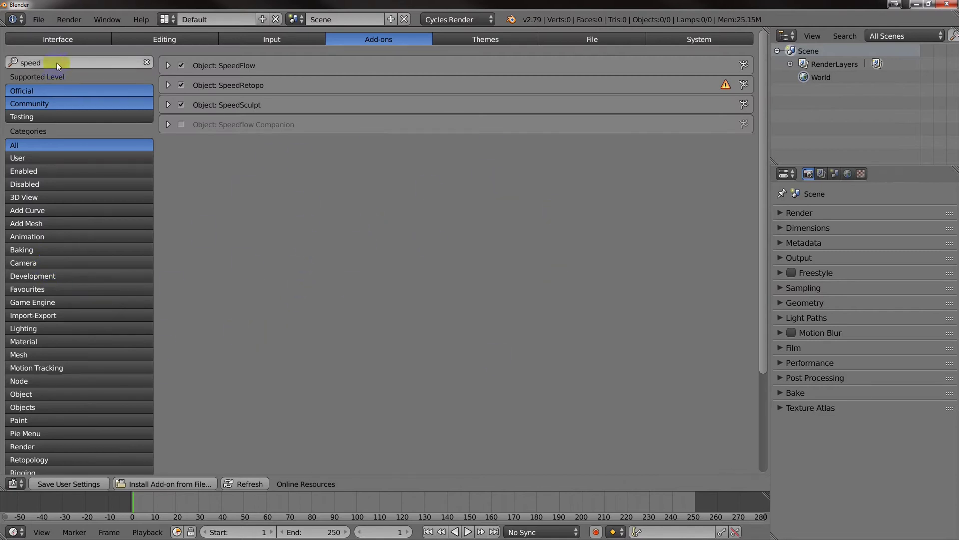
left_click(145, 62)
left_click(101, 62)
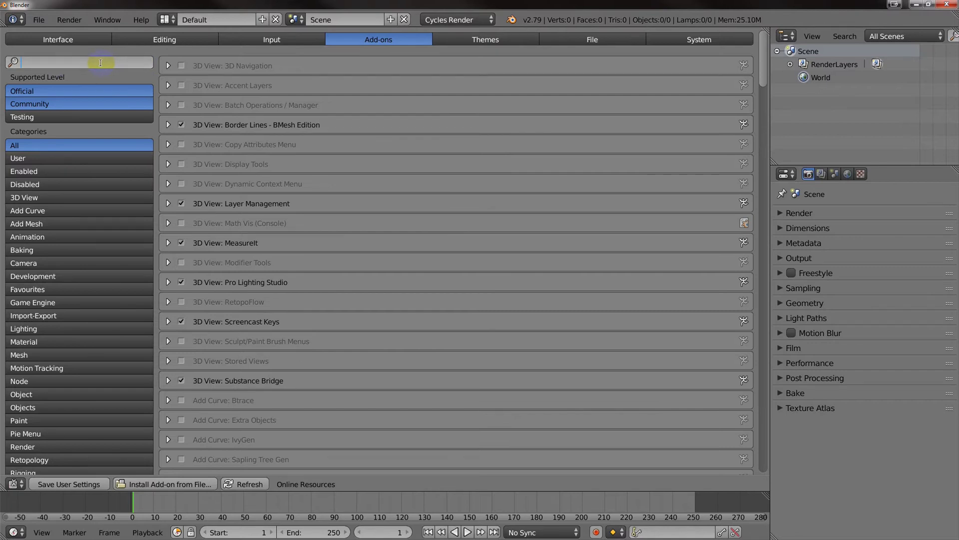
type("stl")
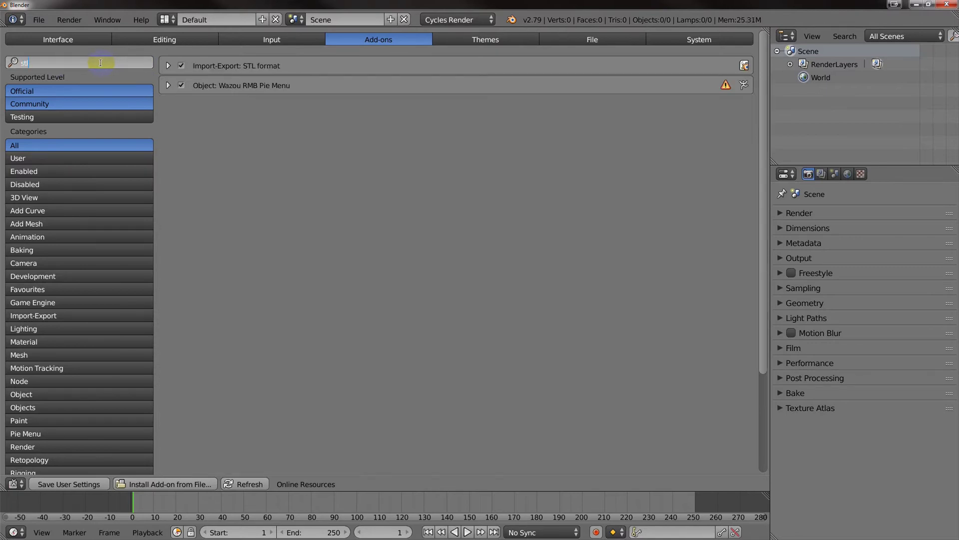
left_click(168, 65)
Check the Import-Export: STL format add-on details and the STL entries among the import/export formats
left_click(168, 65)
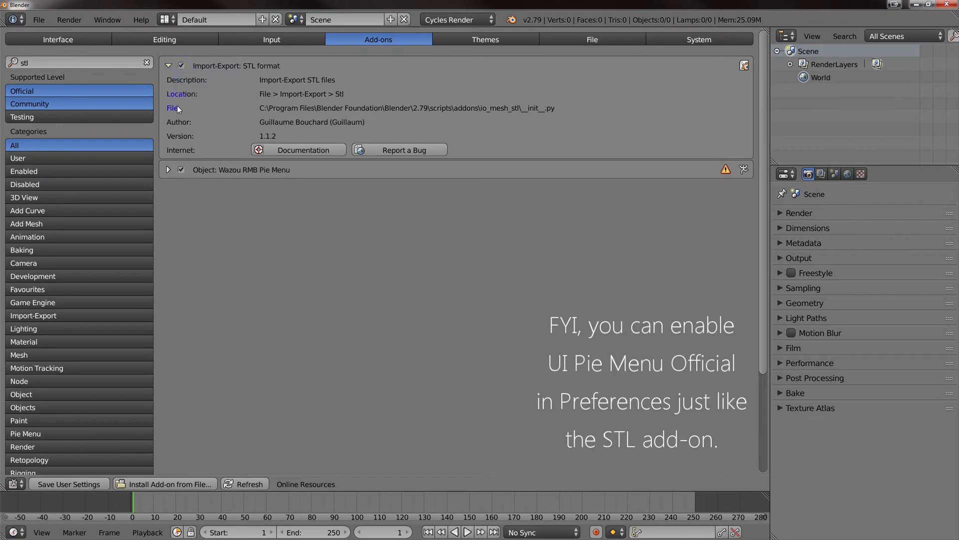
left_click(169, 66)
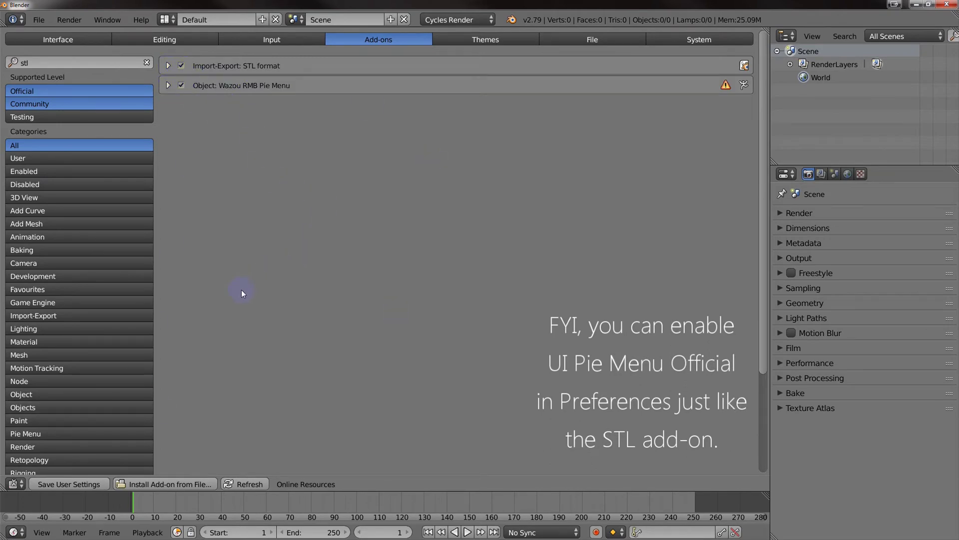
left_click(33, 16)
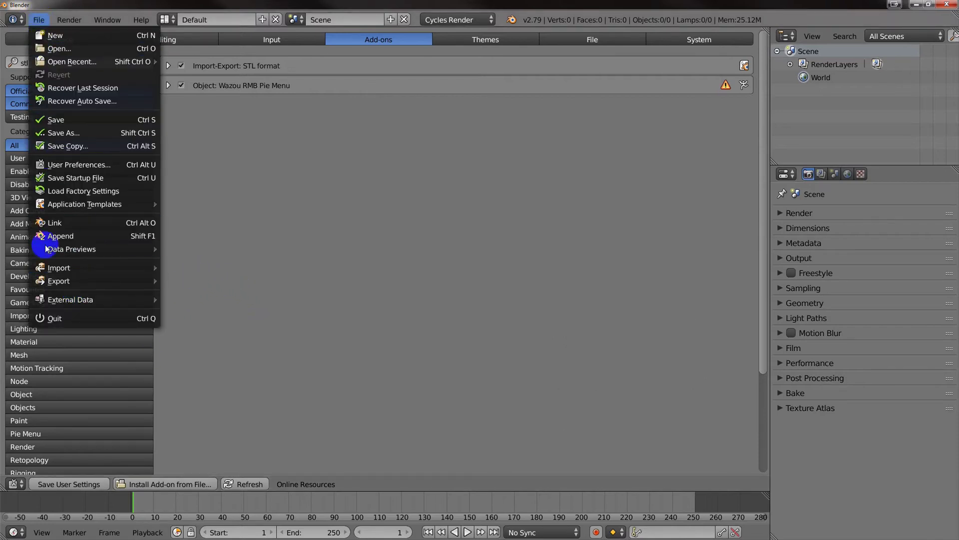
mouse_move(44, 270)
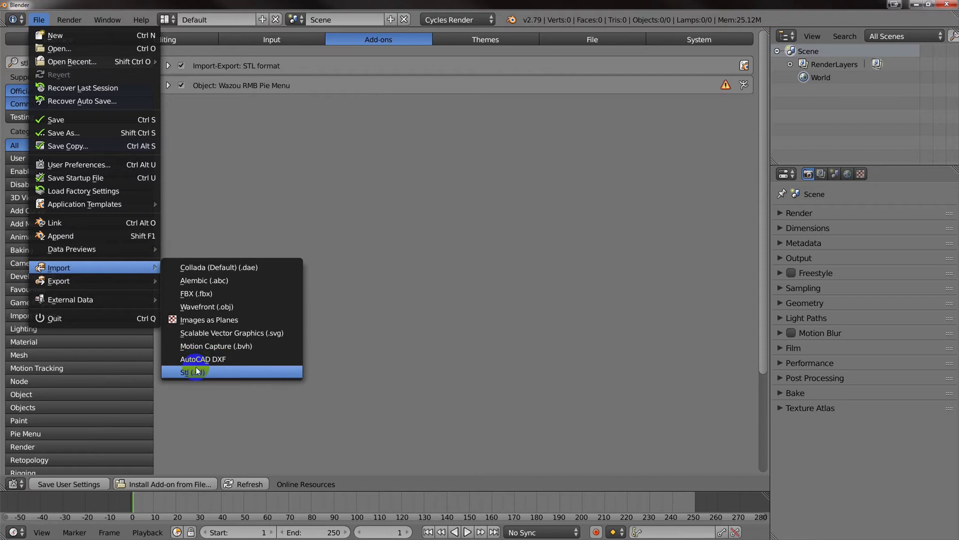
mouse_move(76, 284)
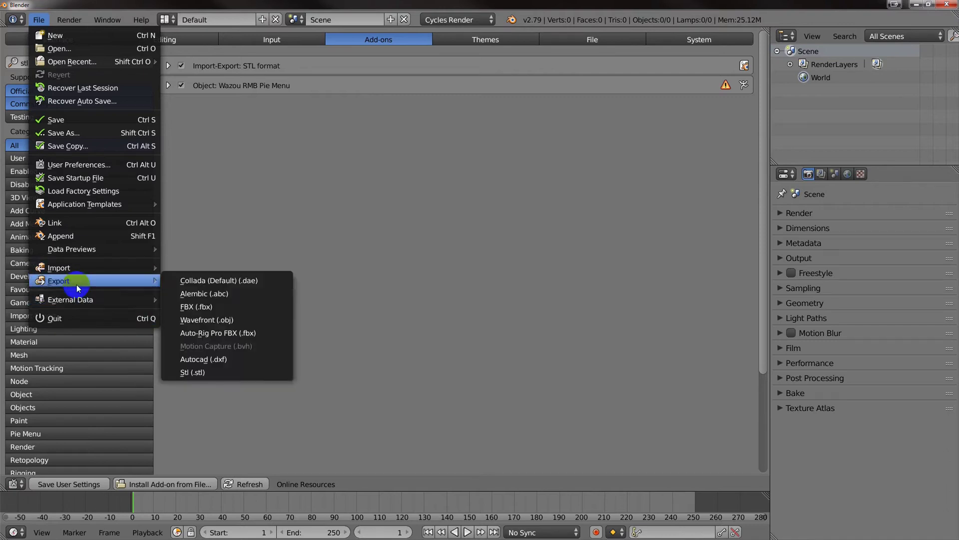
left_click(209, 358)
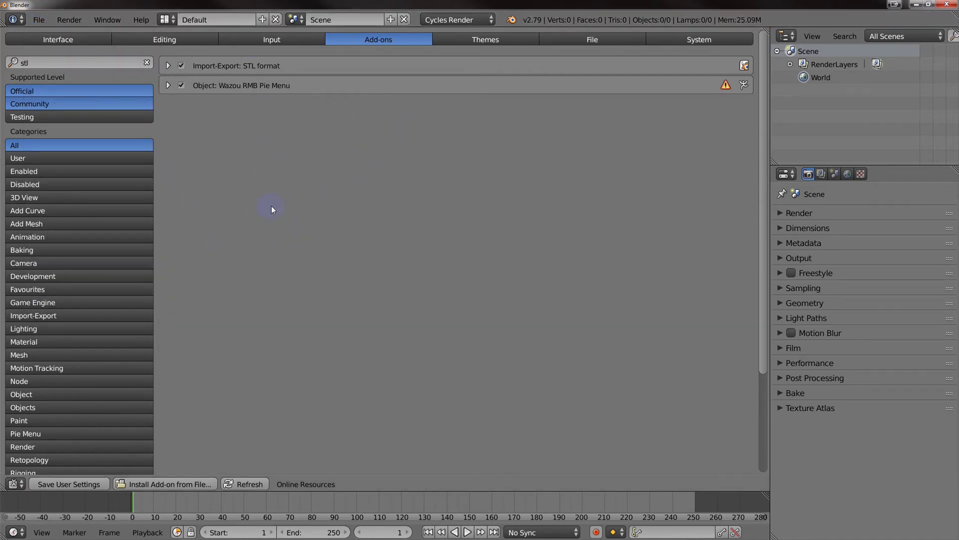
Return to the 3D View and pick Desktop/Widget.stl through File > Import > Stl (.stl)
left_click(15, 488)
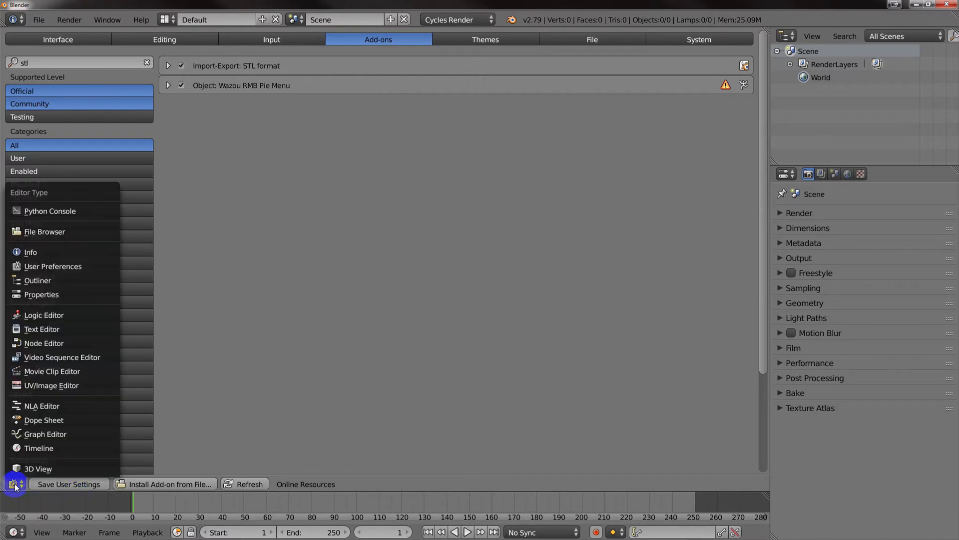
left_click(39, 469)
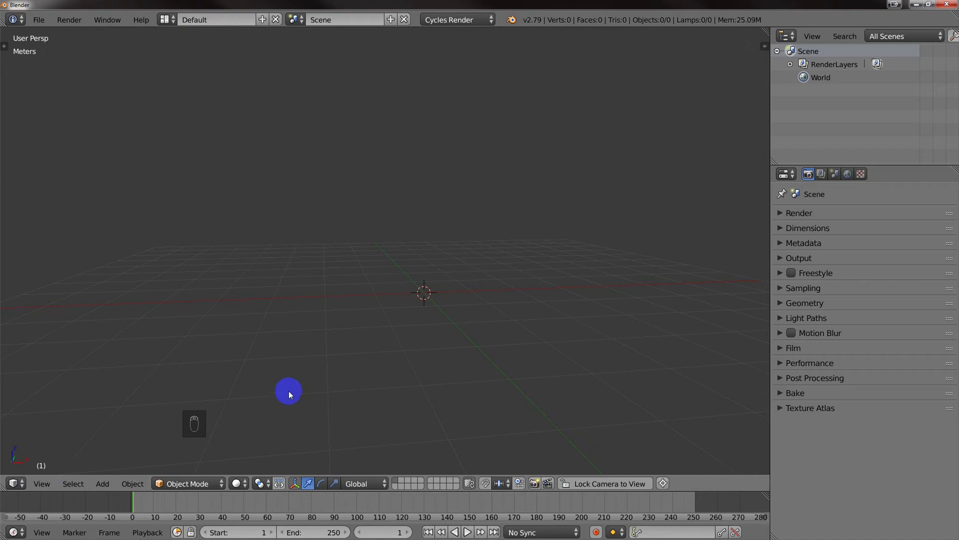
left_click(40, 20)
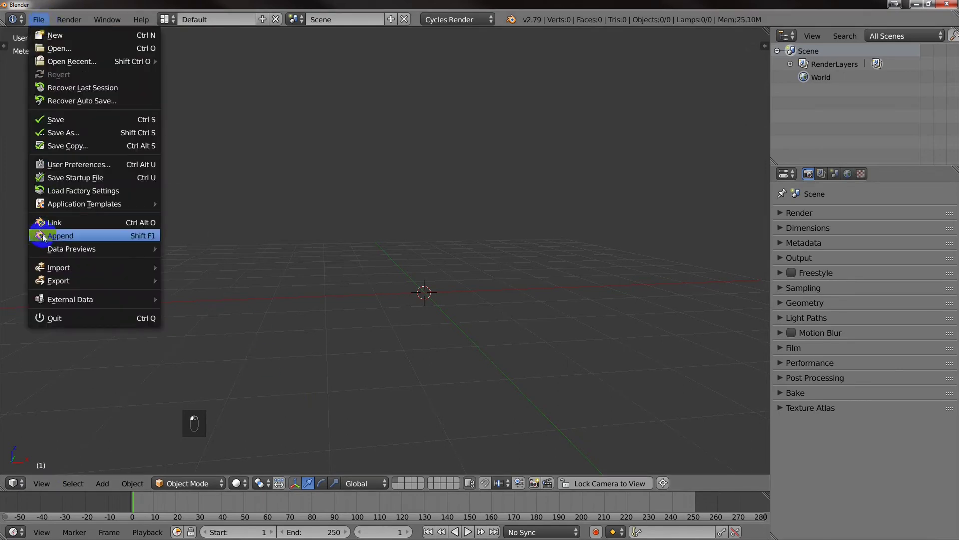
mouse_move(55, 267)
left_click(198, 371)
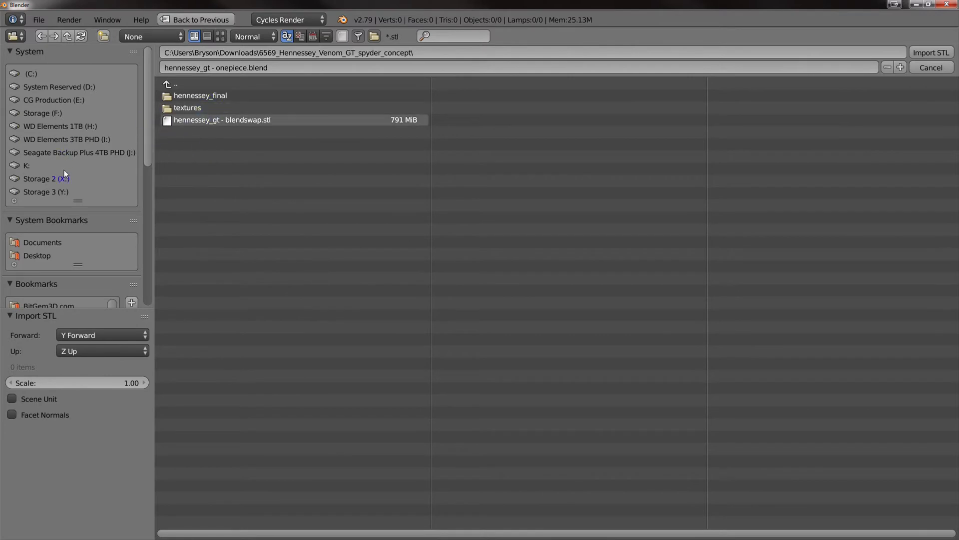
left_click(35, 255)
left_click(201, 266)
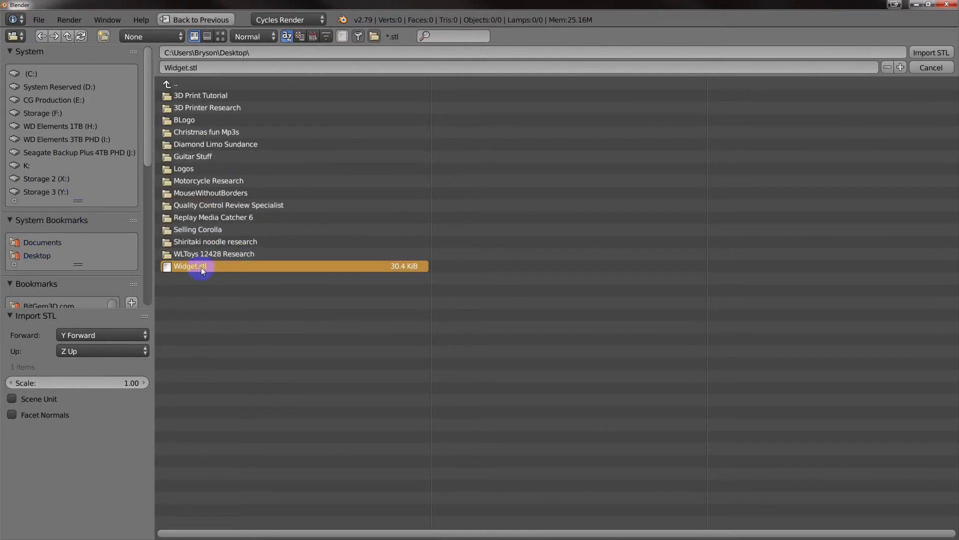
Import Widget.stl, orbit around it, then switch to Front orthographic view
left_click(926, 53)
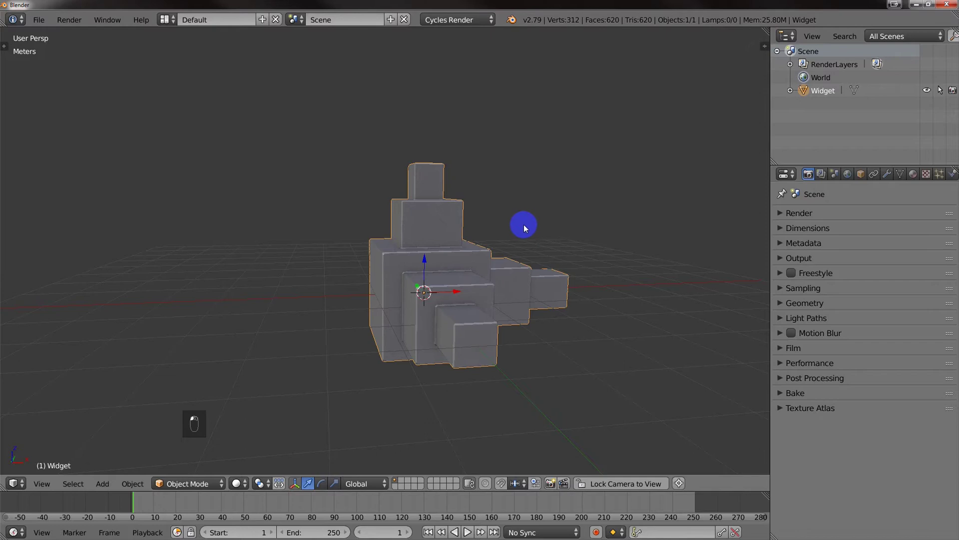
middle_click_drag(524, 224, 431, 211)
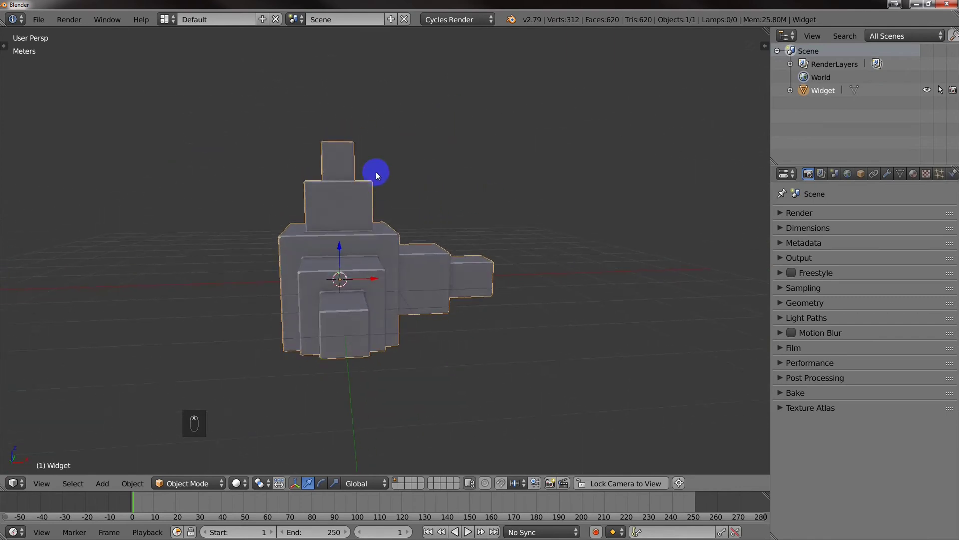
middle_click_drag(354, 206, 402, 225)
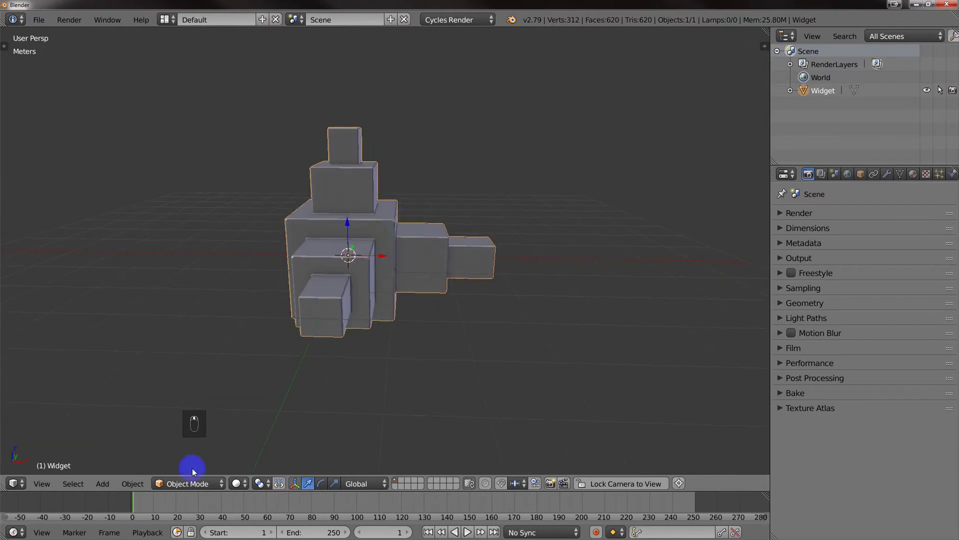
middle_click_drag(287, 256, 290, 256)
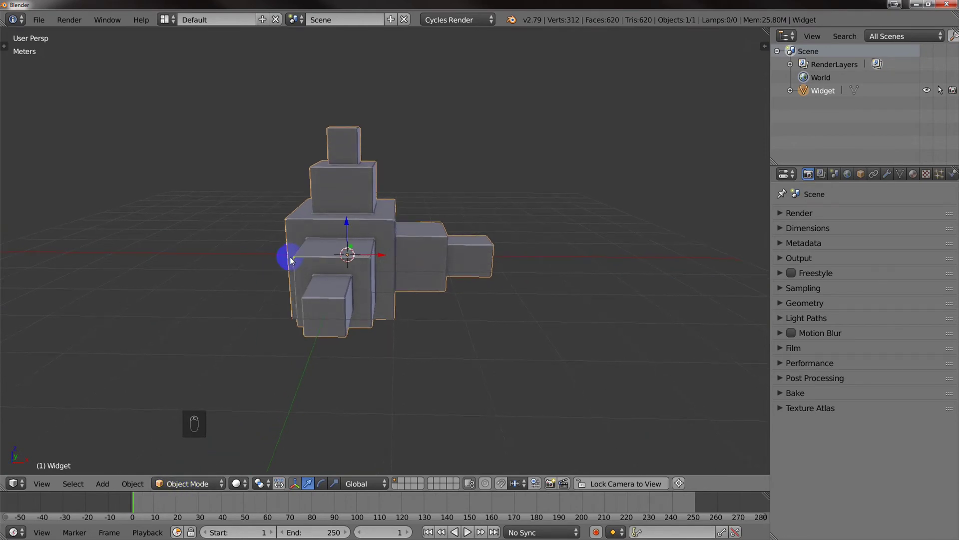
key("KP_1")
key("KP_5")
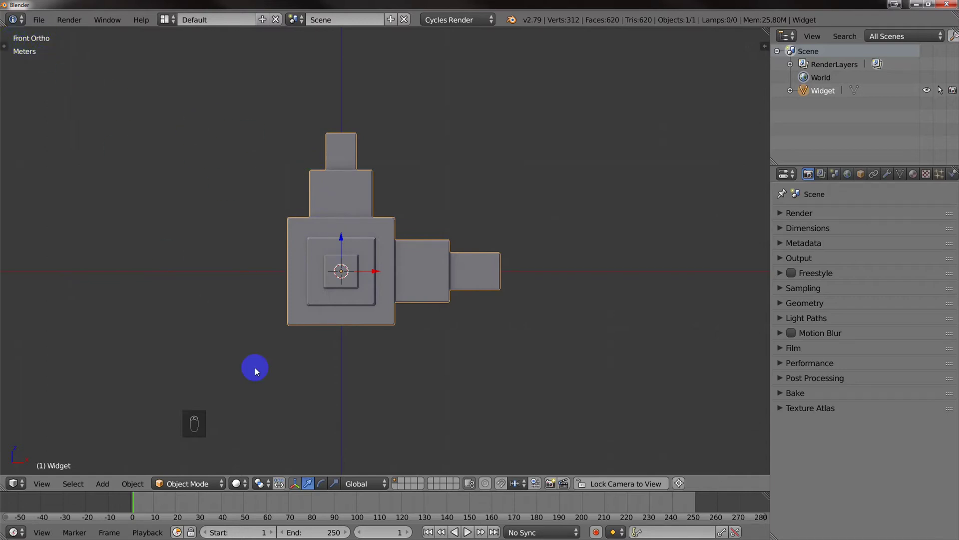
Enter Edit Mode on the Widget, deselect everything, and switch to Wireframe shading
middle_click_drag(308, 237, 365, 244, "shift")
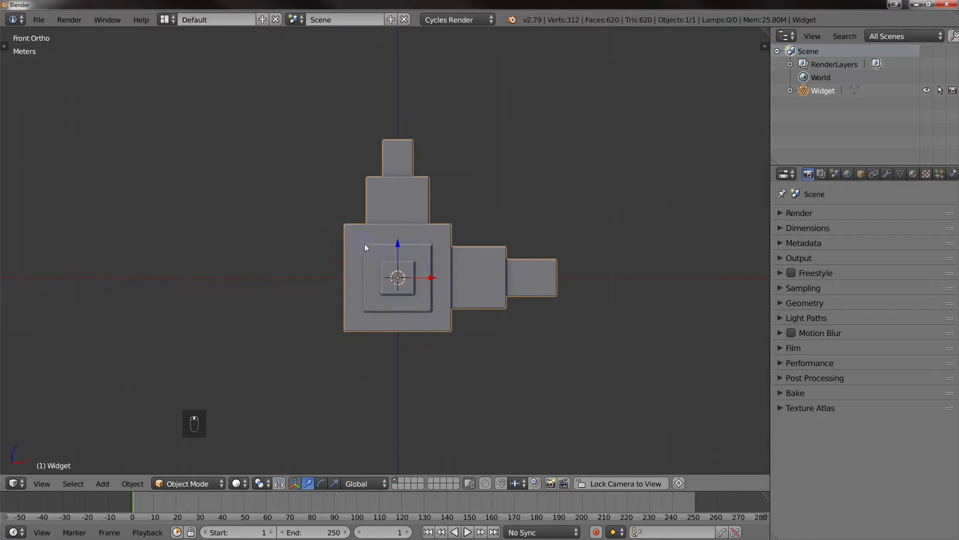
key("Tab")
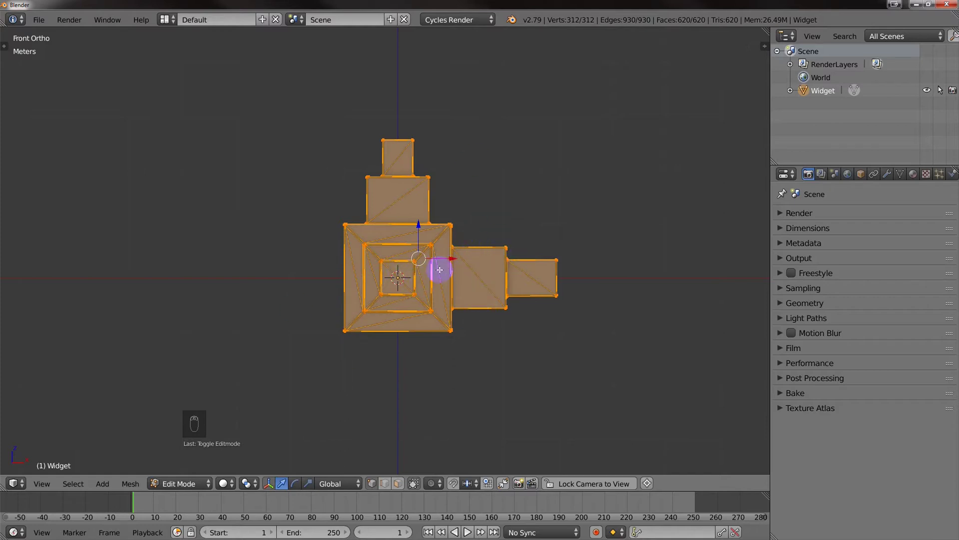
key("a")
key("z")
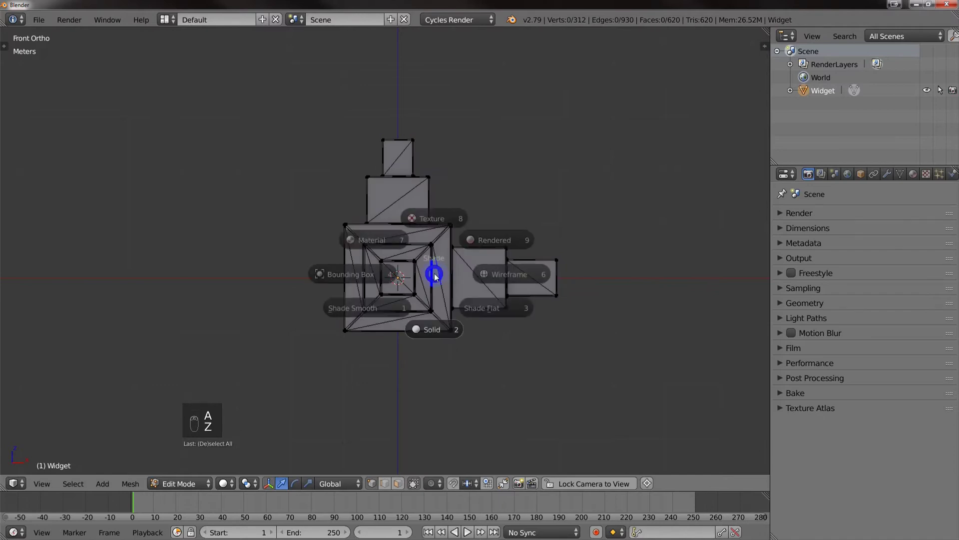
left_click(544, 278)
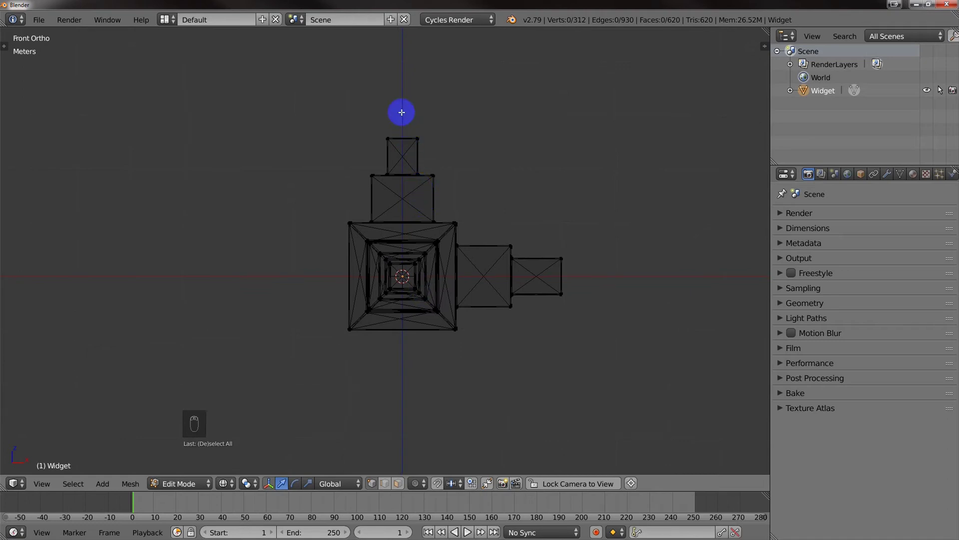
Try an angle-constrained through-cut with the Knife, then abandon that first attempt
key("k")
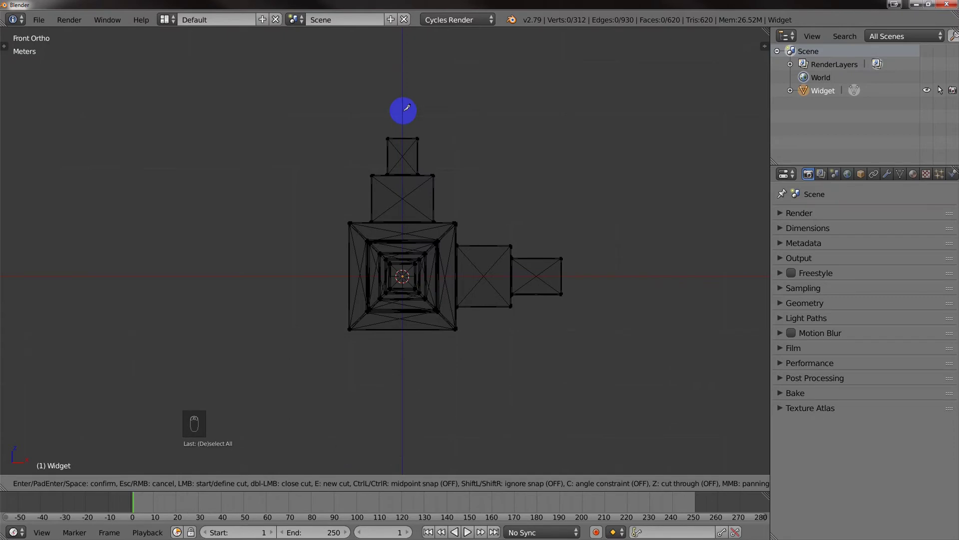
key("z")
key("c")
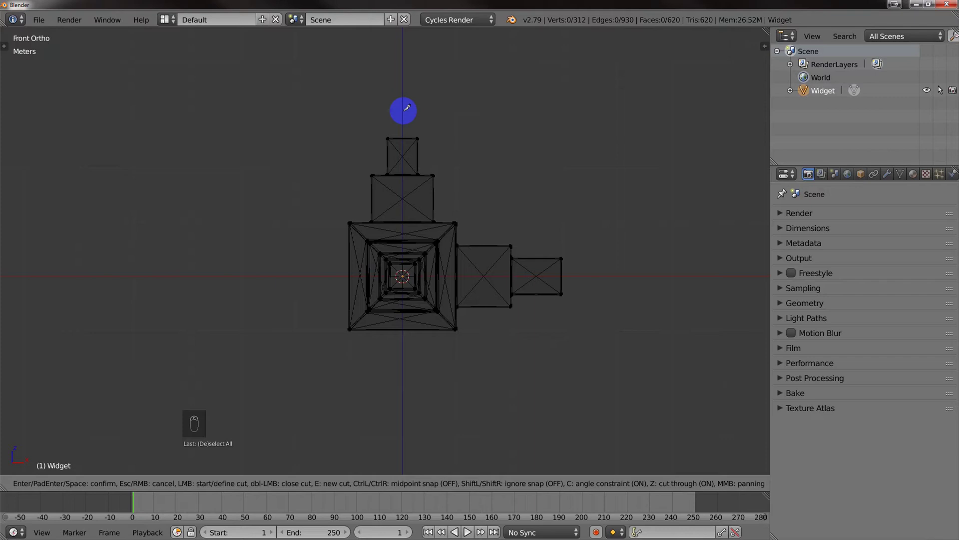
left_click(403, 110)
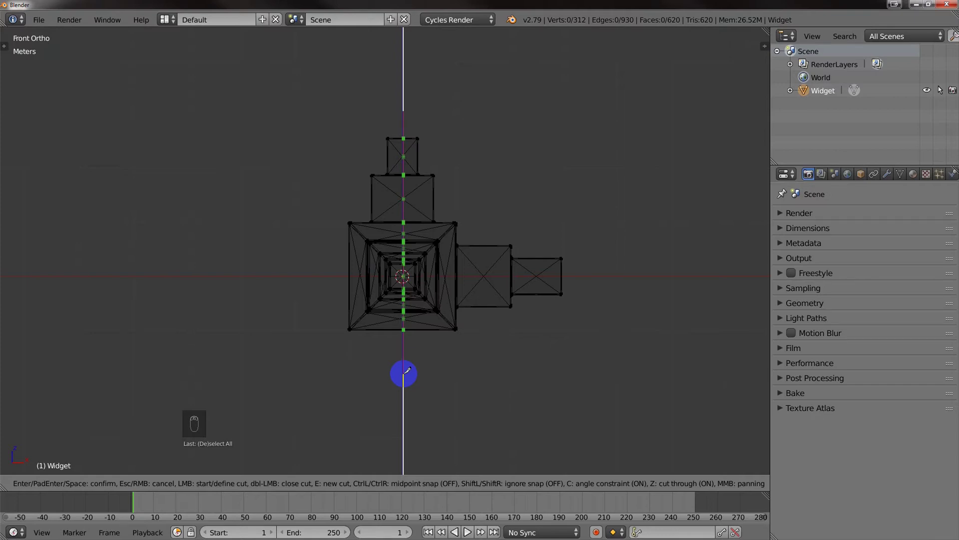
key("Return")
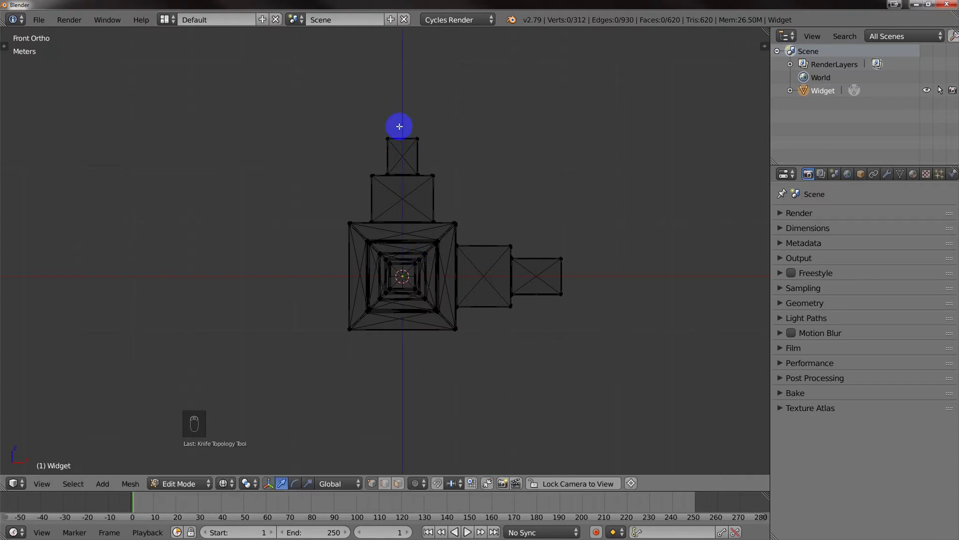
Knife a straight vertical centerline cut from above to below the widget and confirm it
key("k")
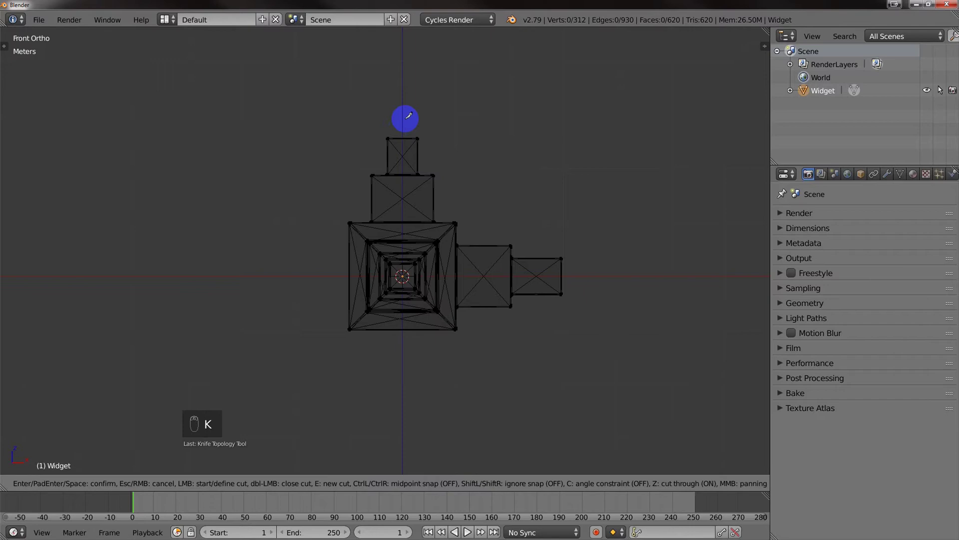
key("c")
left_click(406, 116)
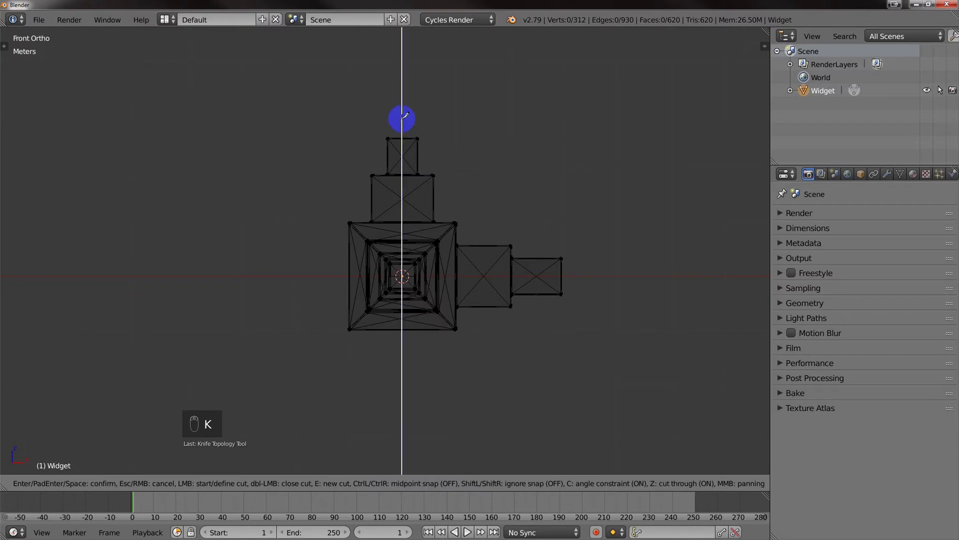
left_click(402, 373)
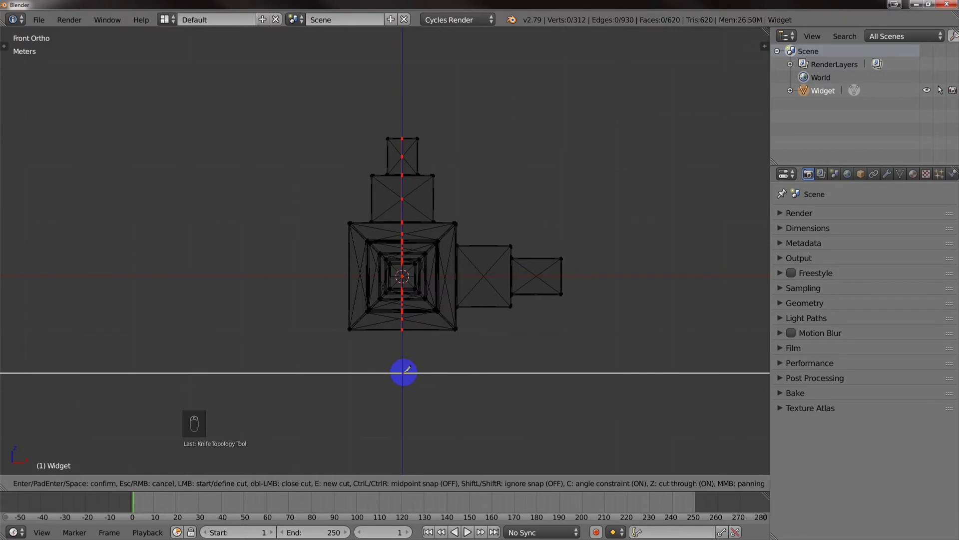
key("Return")
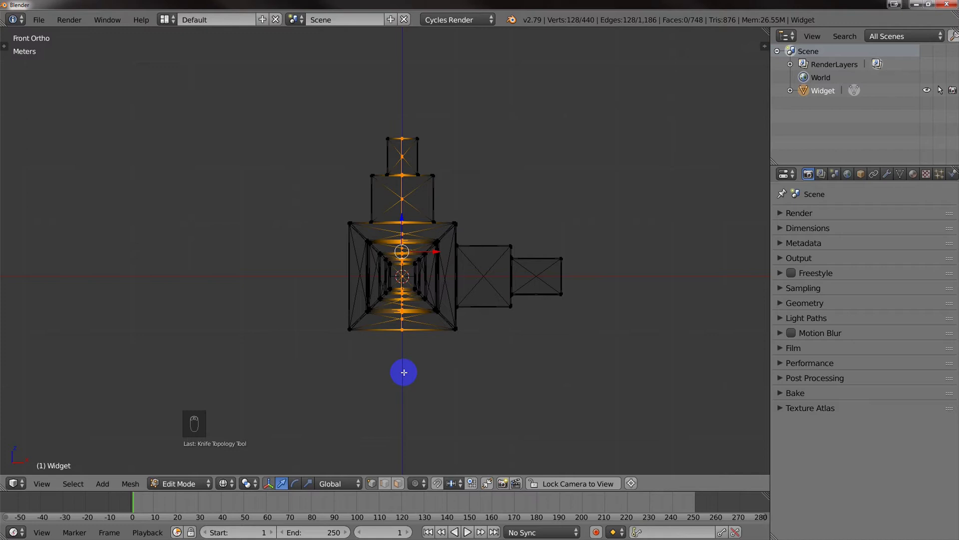
Rip the mesh in place along the cut and select the linked right half
key("v")
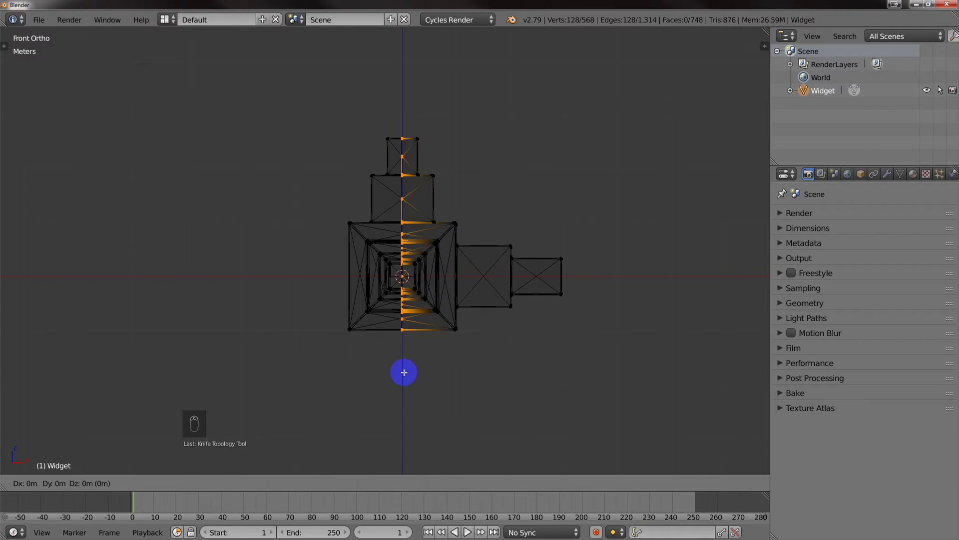
left_click(404, 373)
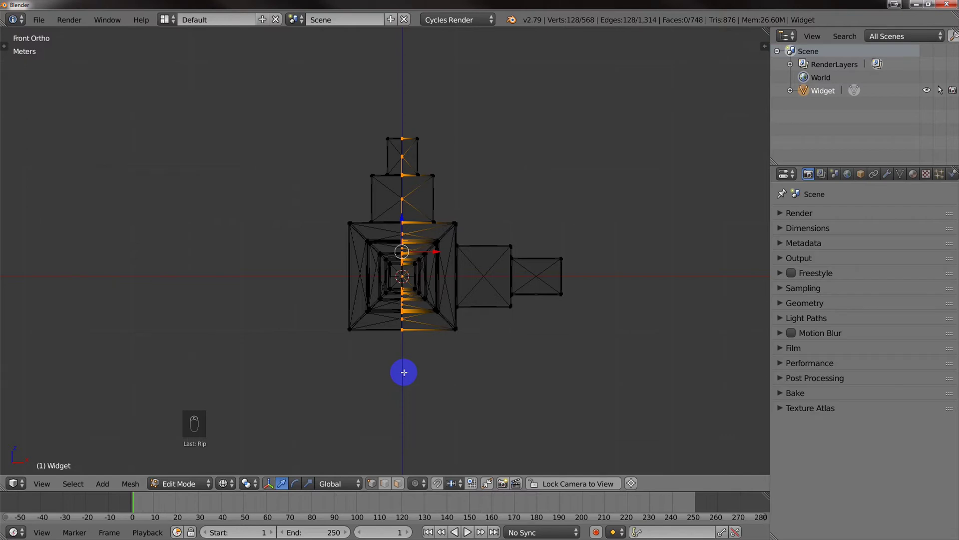
key("ctrl+l")
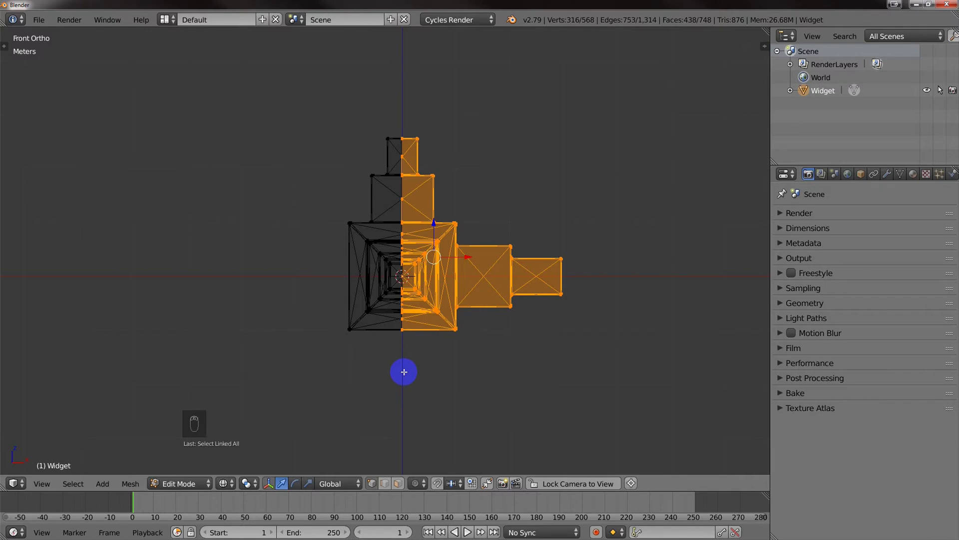
Separate the selected right half into a new object and return to Object Mode
key("p")
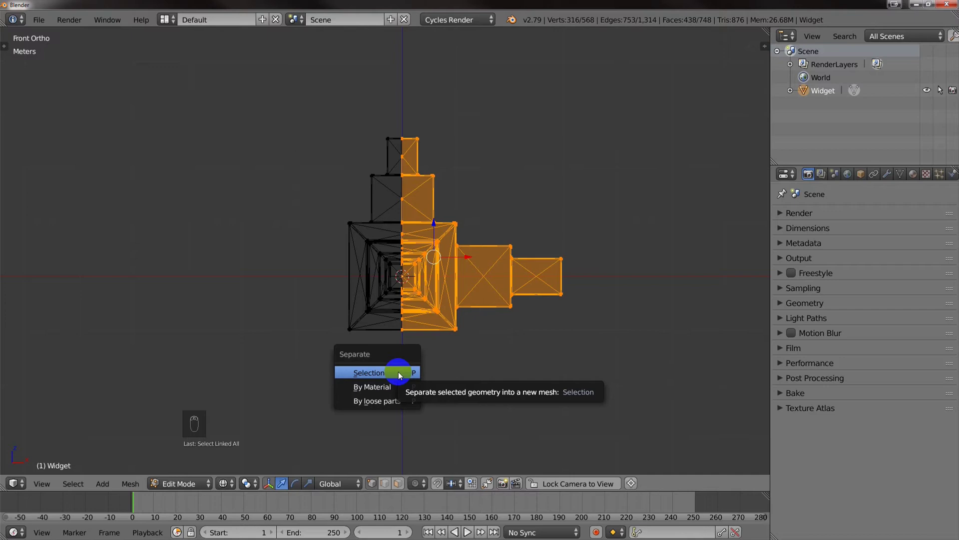
left_click(400, 374)
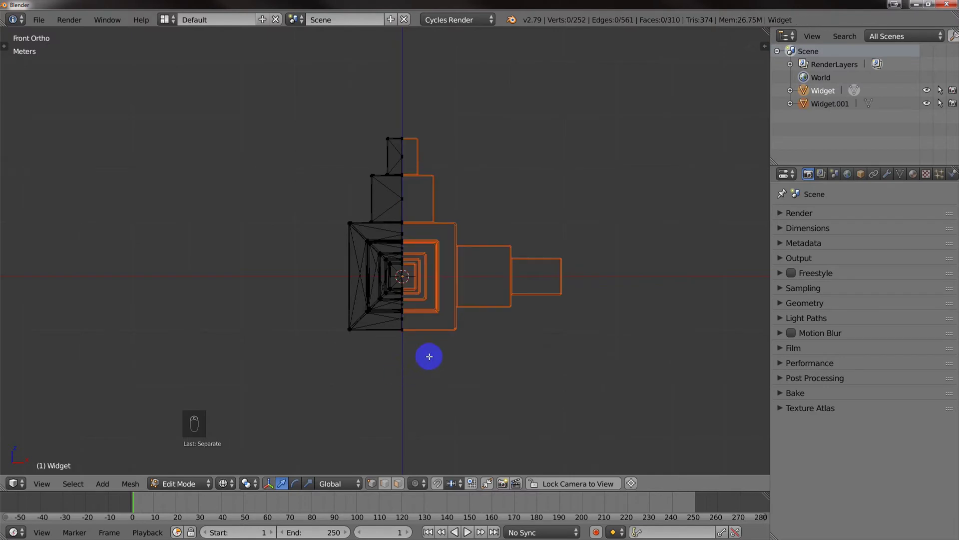
key("Tab")
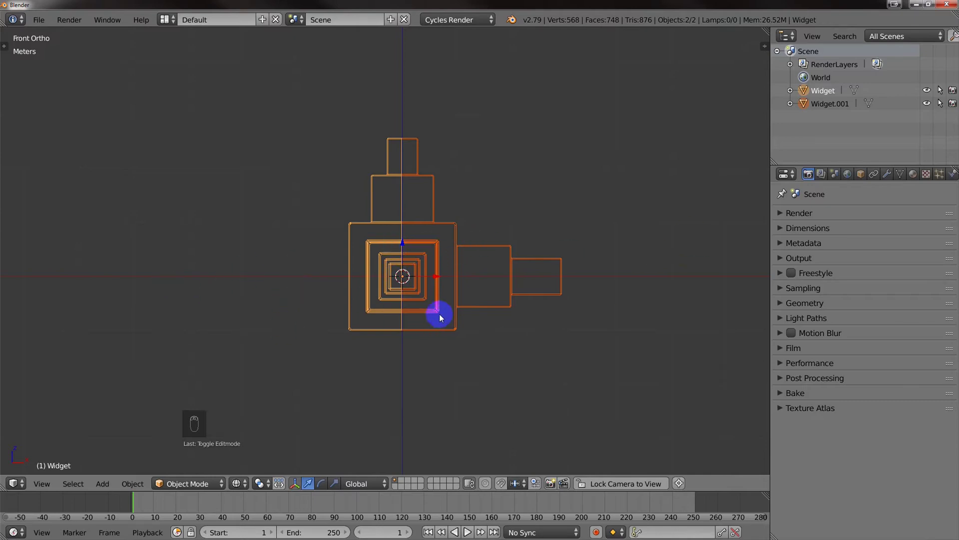
left_click(171, 485)
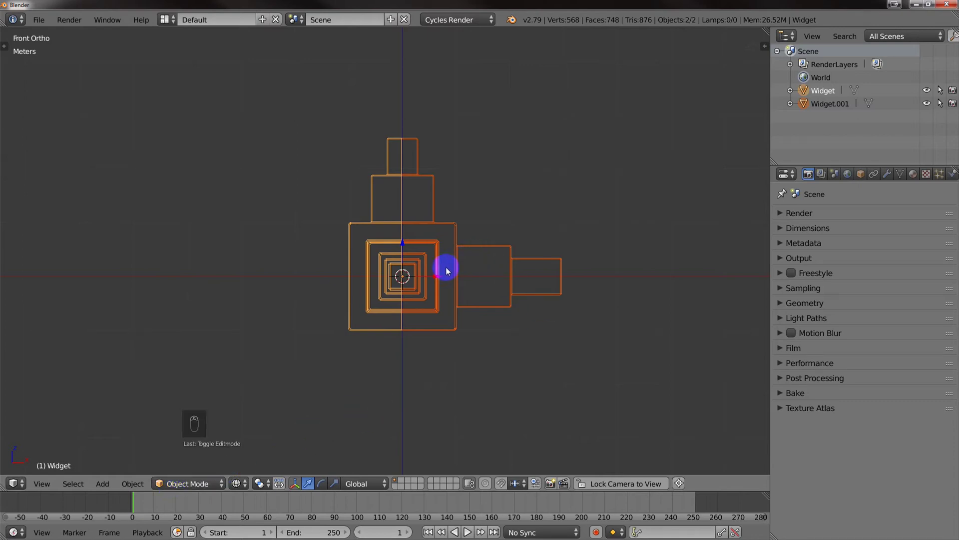
Select Widget.001, orbit to an angled view, and isolate it in local view
right_click(406, 240)
right_click(450, 246)
right_click(368, 240)
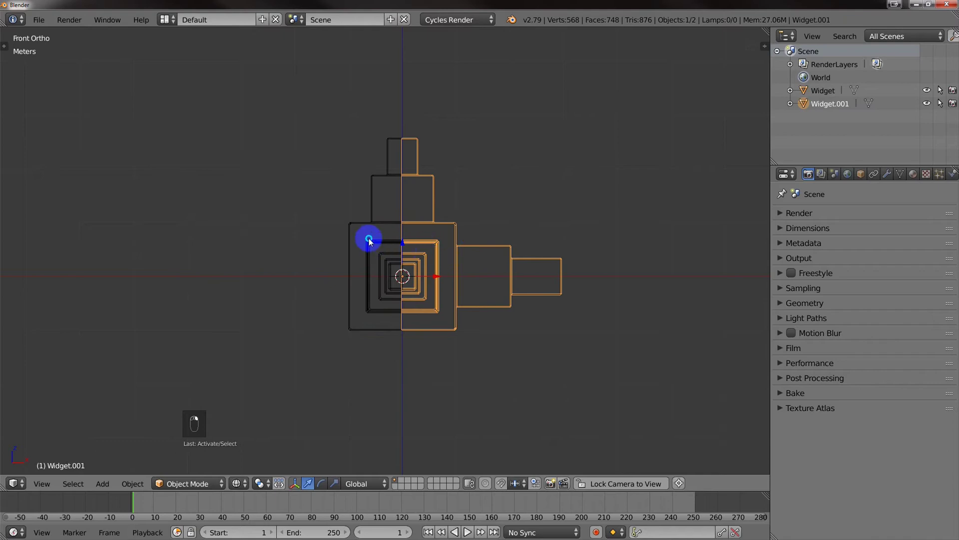
right_click(454, 247)
right_click(372, 243)
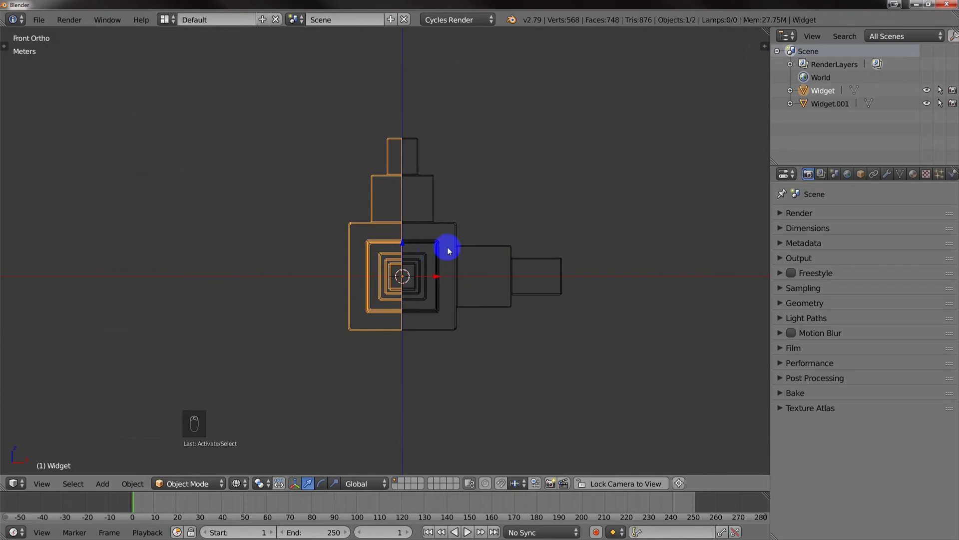
right_click(424, 226)
middle_click_drag(450, 281, 463, 282)
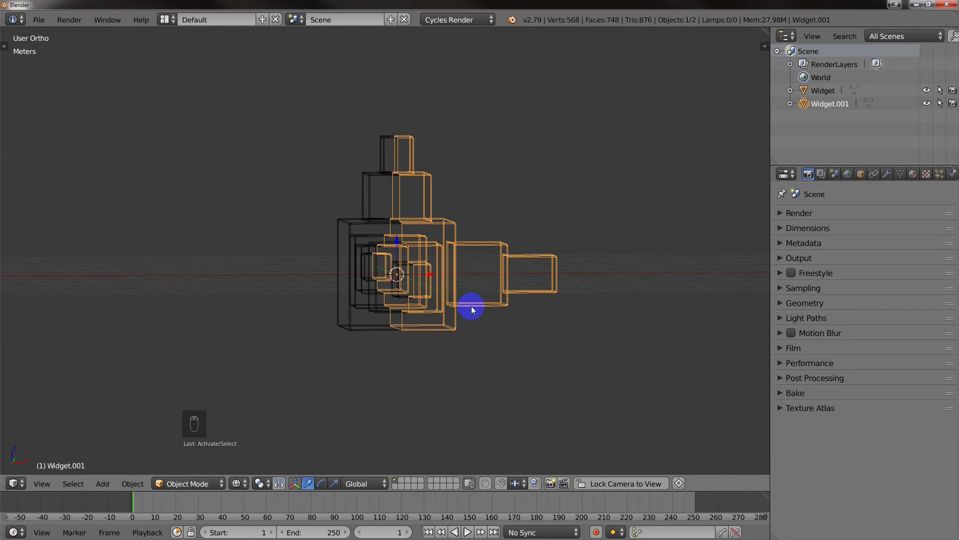
key("KP_Divide")
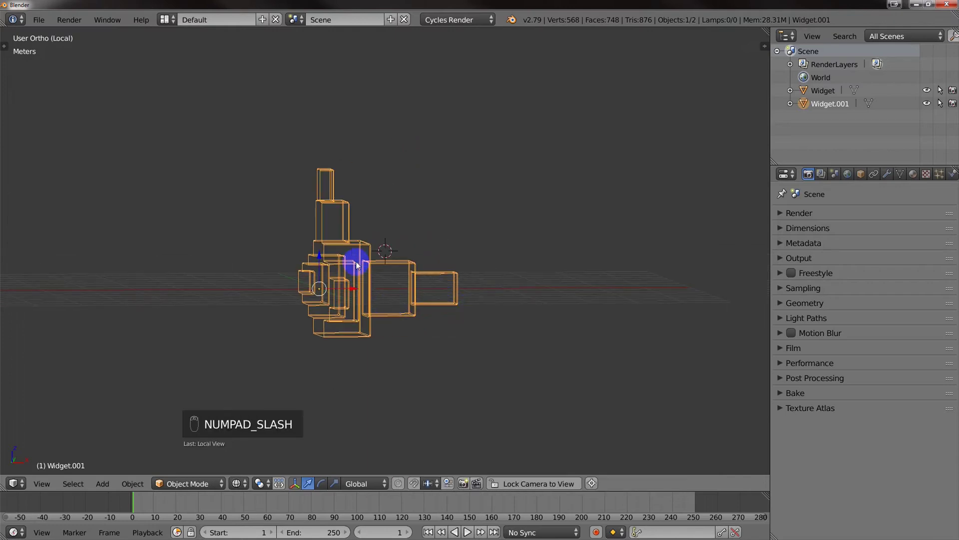
Enter Edit Mode on Widget.001 with Solid shading and Edge select mode
middle_click_drag(353, 263, 365, 261, "shift")
key("Tab")
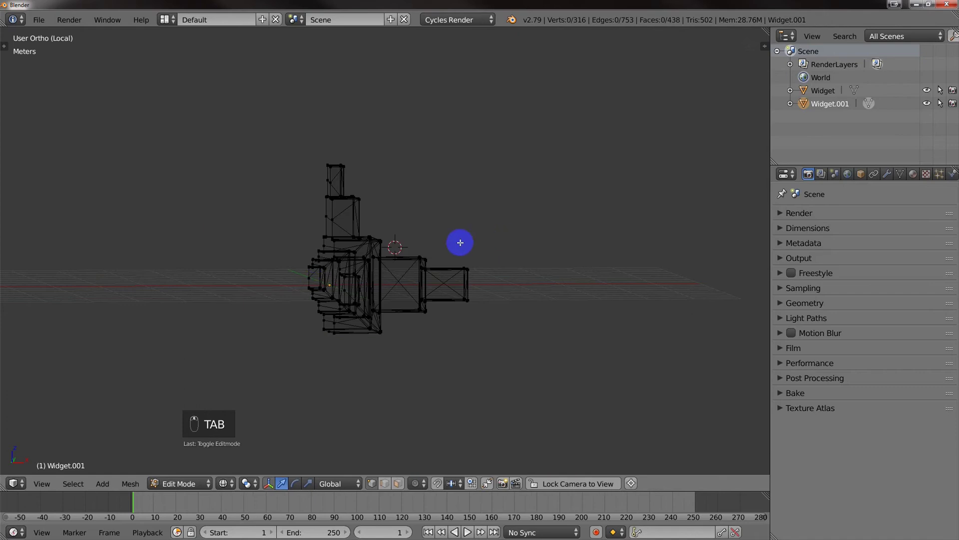
scroll(315, 261, "up", 5)
key("z")
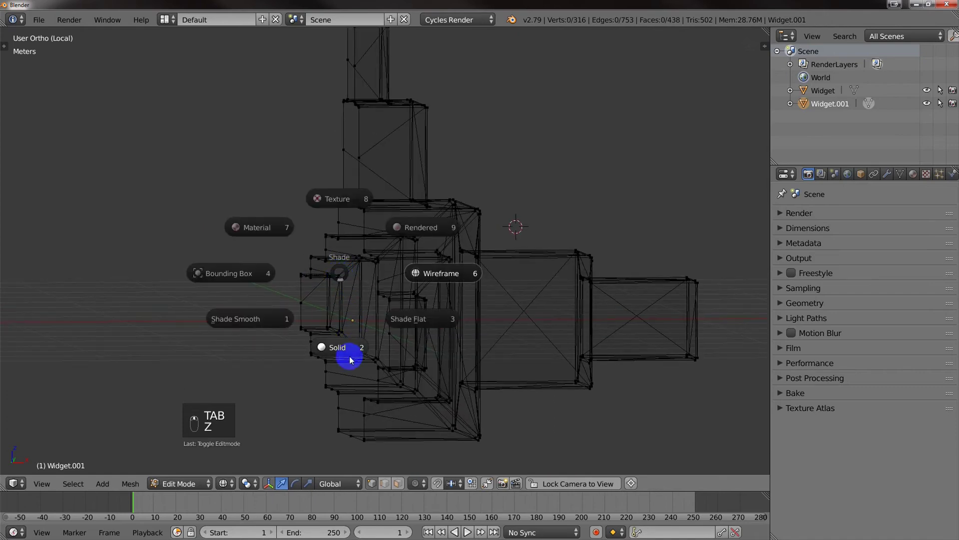
left_click(338, 346)
scroll(338, 345, "down", 6)
mouse_move(338, 316)
middle_mouse_down()
mouse_move(385, 323)
mouse_move(373, 347)
mouse_move(367, 300)
middle_mouse_up()
scroll(397, 303, "up", 3)
key("ctrl+Tab")
left_click(375, 301)
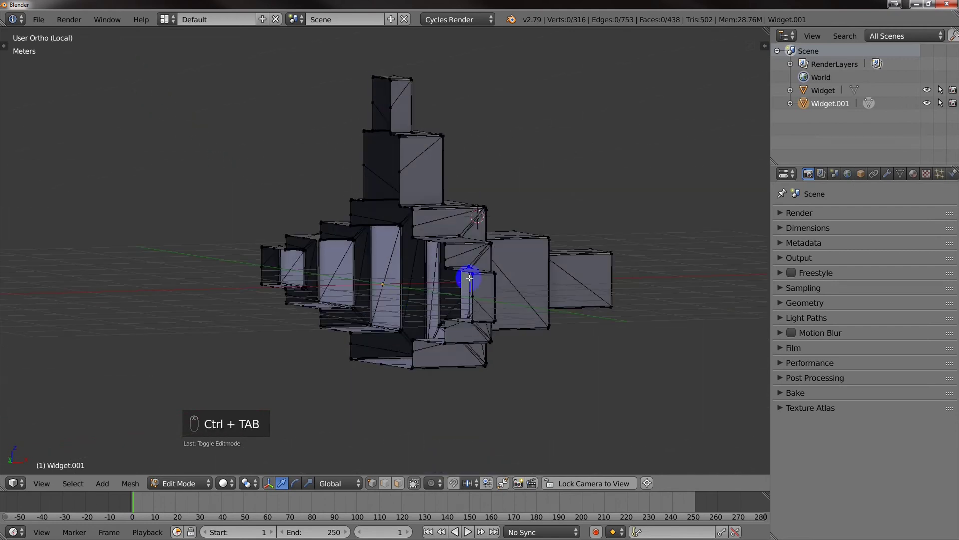
key("ctrl+Tab")
left_click(332, 289)
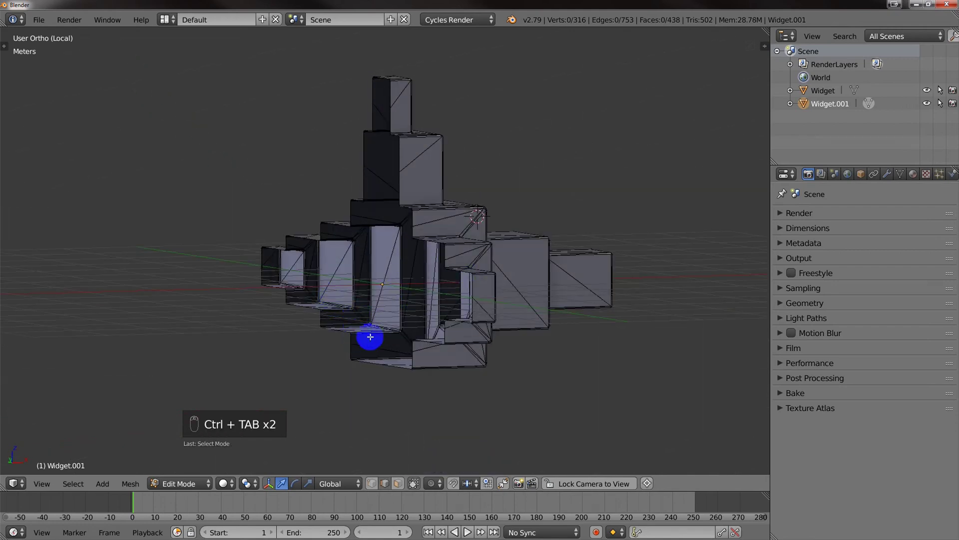
Select the open cut loop, fill it, convert the cap to quads, deselect, and exit Edit Mode
middle_click_drag(368, 337, 407, 306)
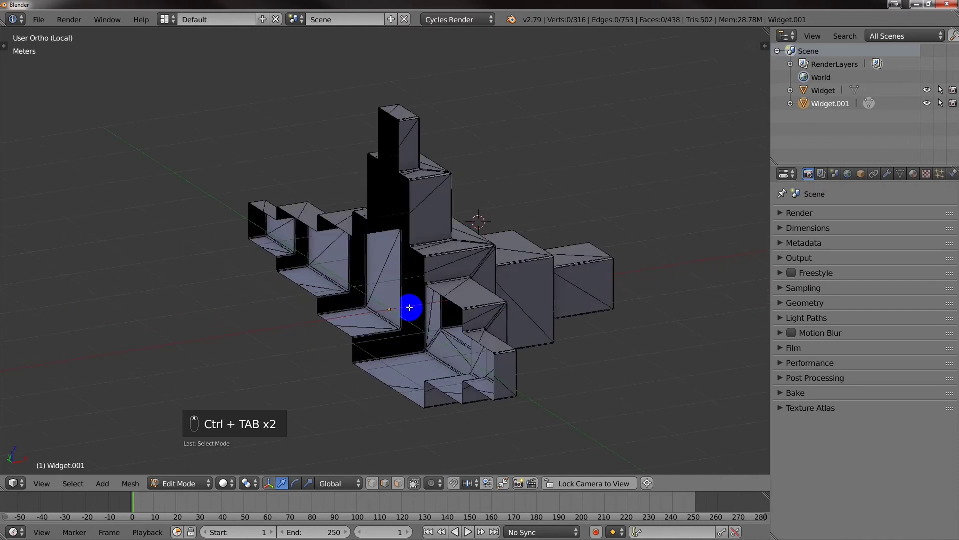
right_click(411, 220, "alt")
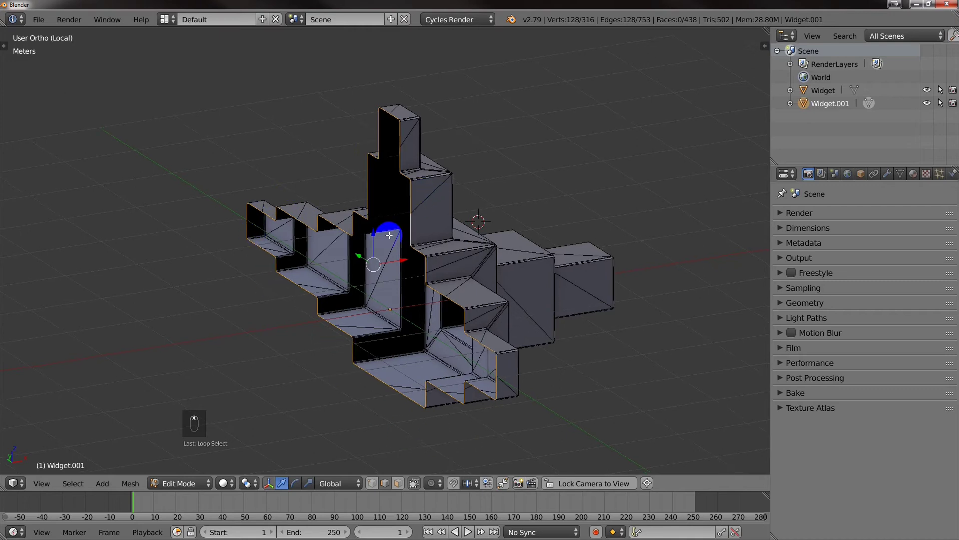
middle_click_drag(386, 232, 388, 248)
key("f")
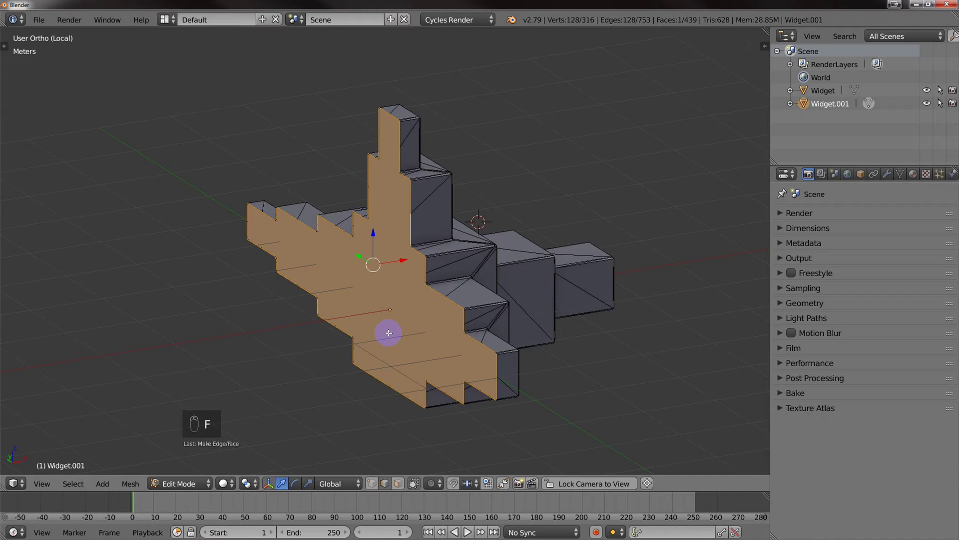
key("ctrl+t")
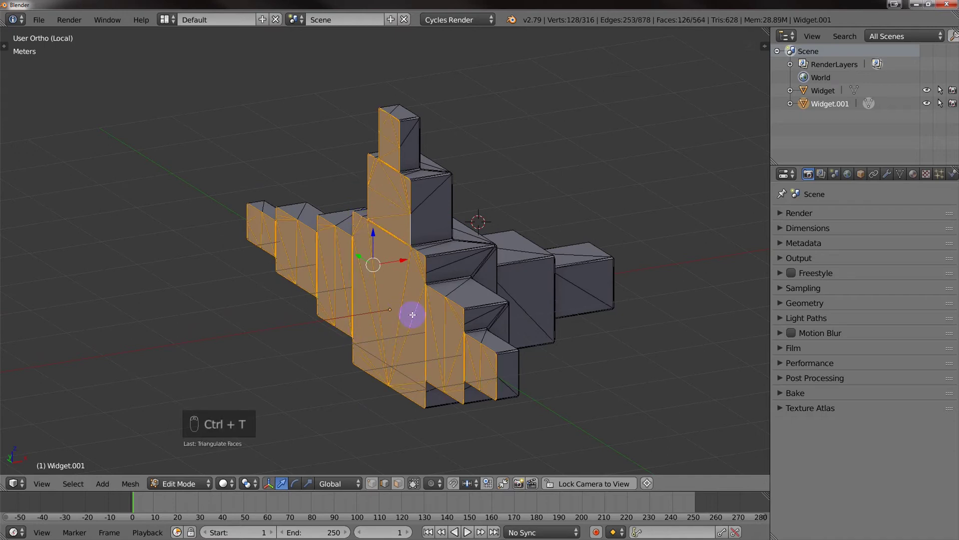
key("alt+j")
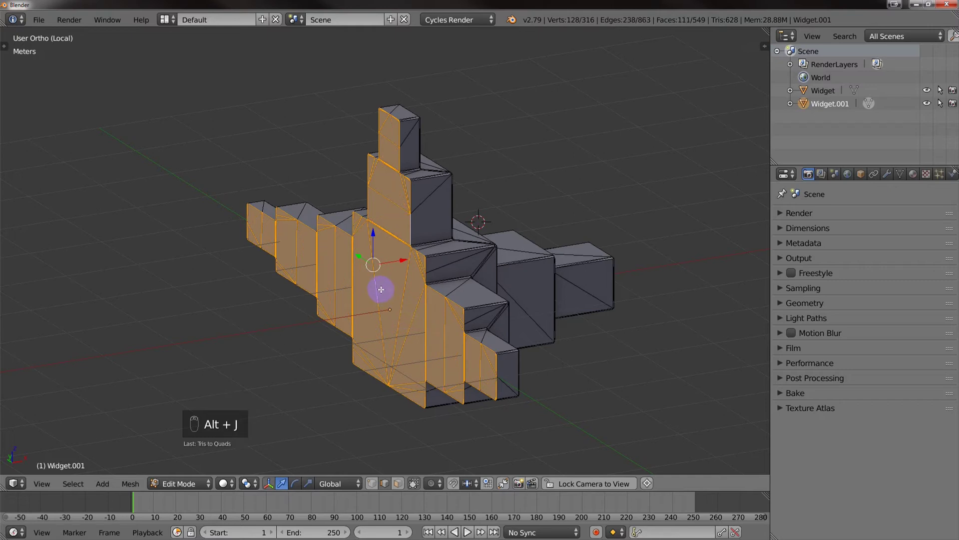
middle_click_drag(382, 287, 430, 267)
key("a")
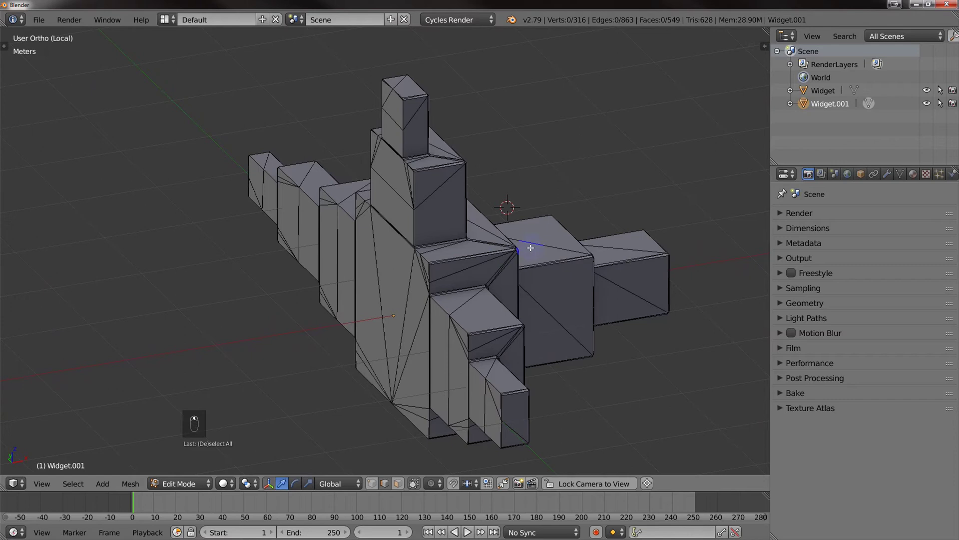
key("Tab")
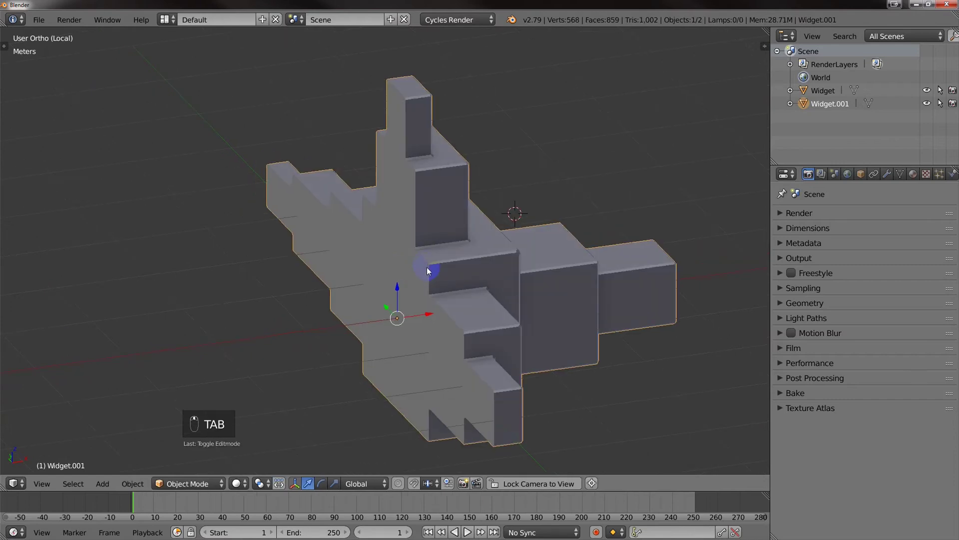
Isolate the Widget half in local view and enter Edit Mode in Edge select mode
key("KP_Divide")
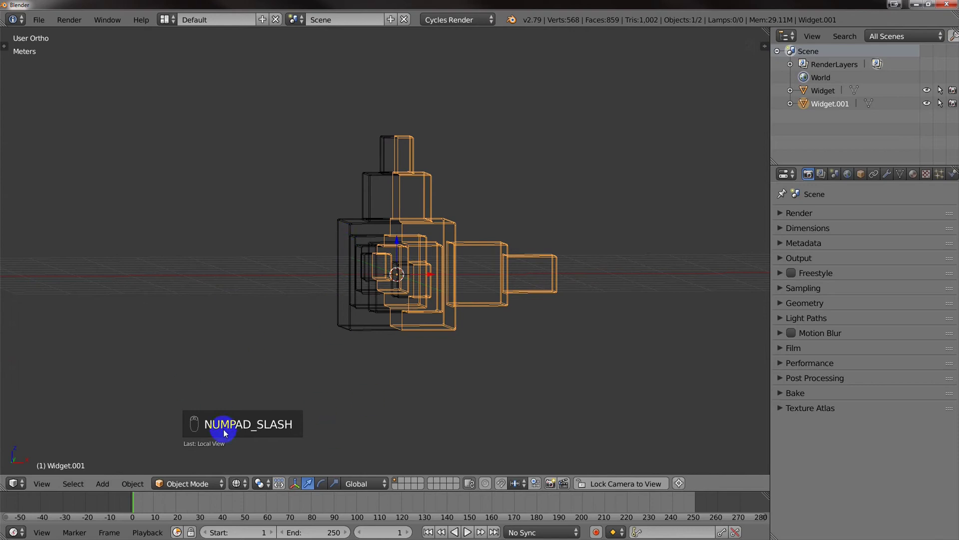
right_click(337, 262)
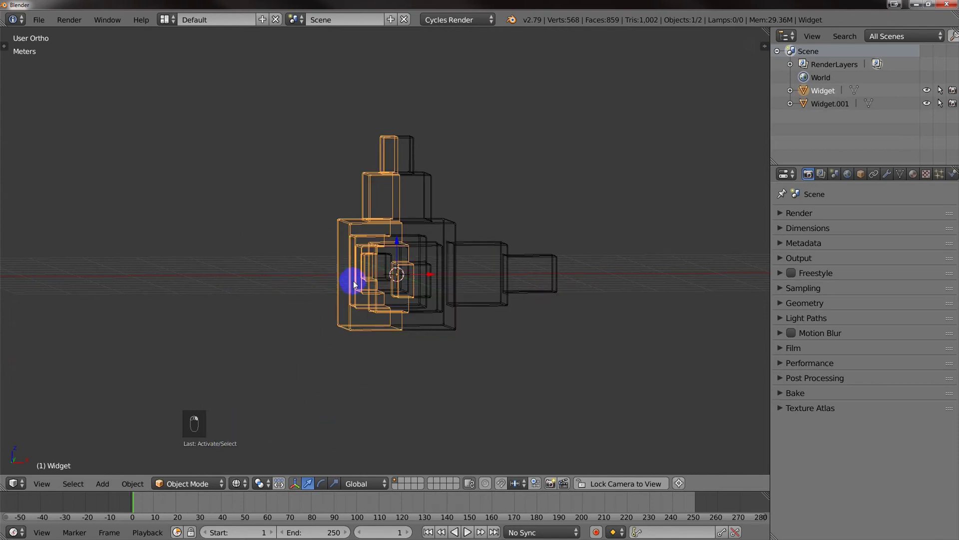
key("KP_Divide")
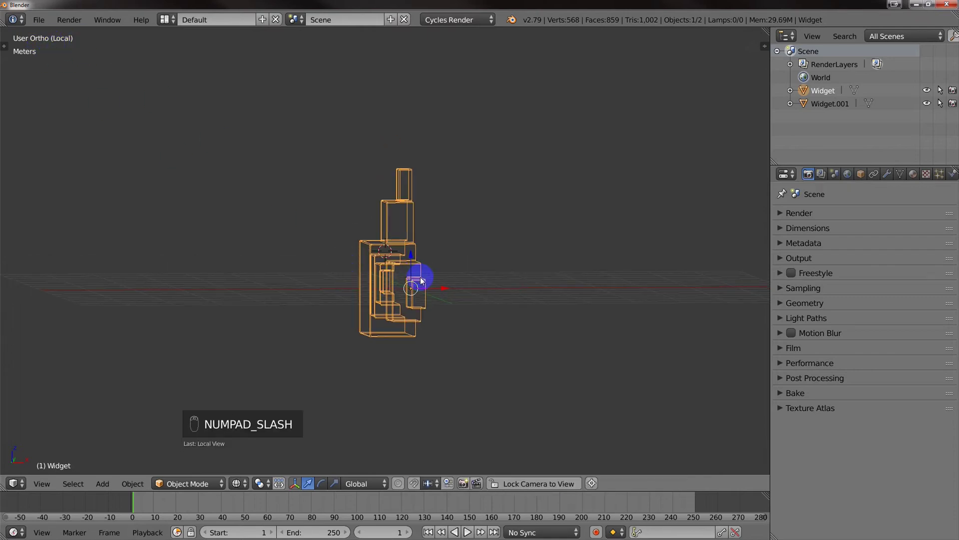
middle_click_drag(422, 279, 373, 253)
key("Tab")
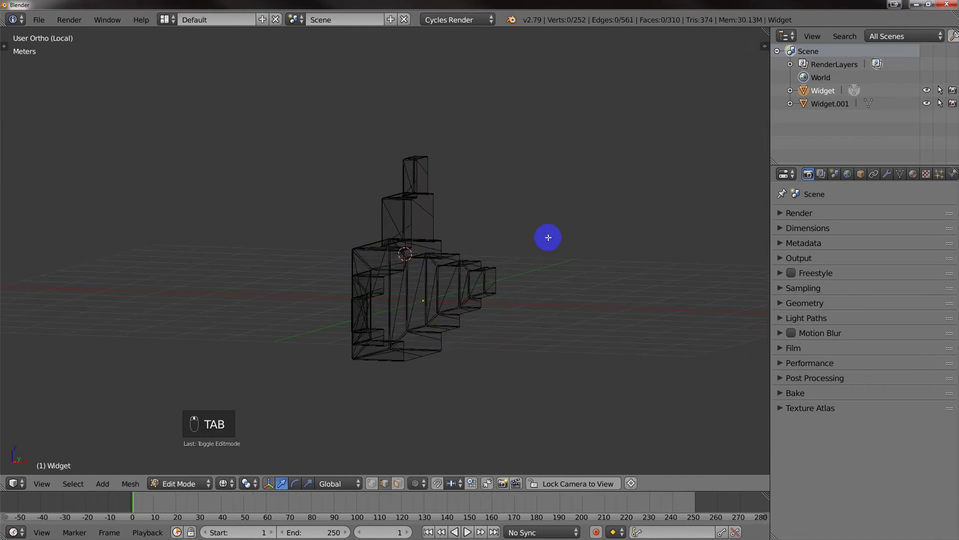
scroll(422, 259, "up", 2)
key("ctrl+Tab")
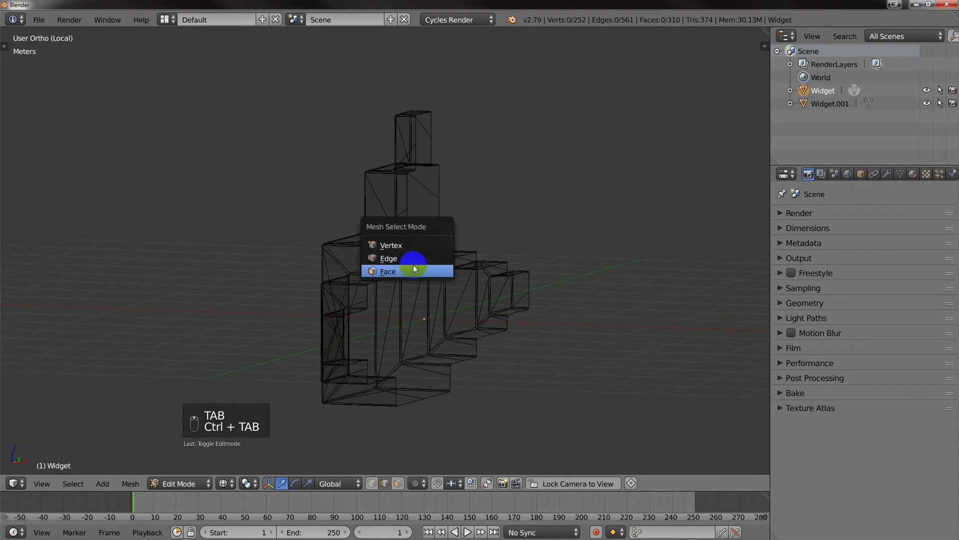
left_click(416, 258)
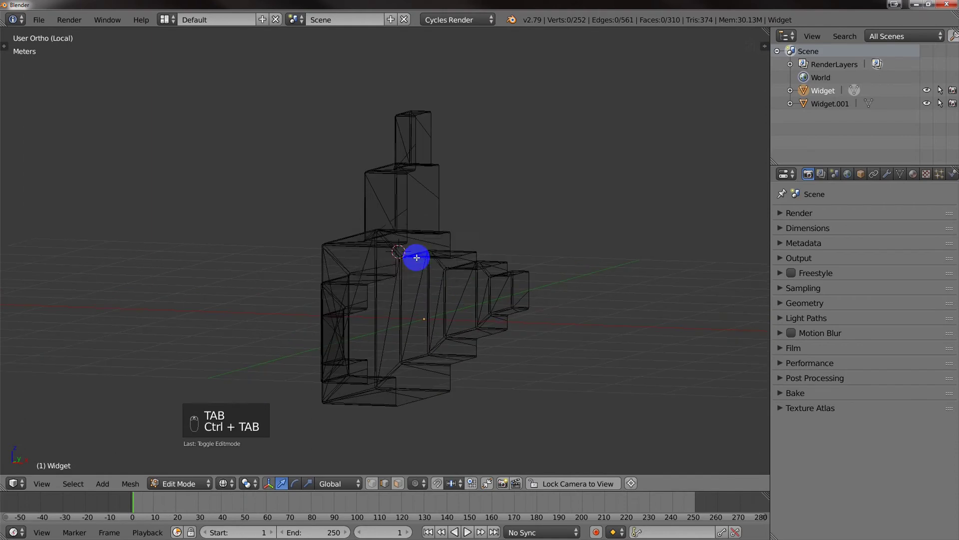
Select the cut edge loop, fill it in Solid view, convert the cap to quads, and exit
right_click(441, 202, "alt")
middle_click_drag(444, 208, 447, 208)
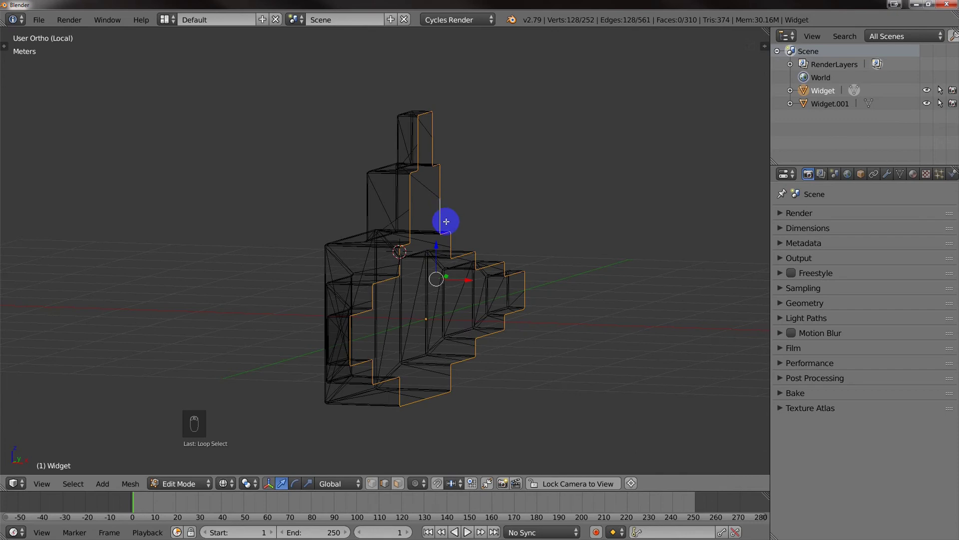
key("z")
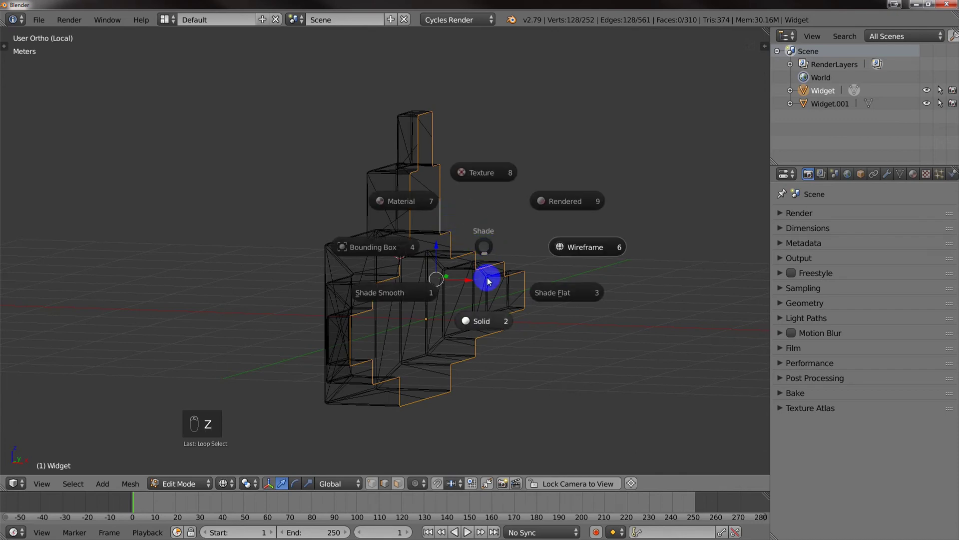
left_click(484, 307)
mouse_move(450, 251)
middle_mouse_down()
mouse_move(428, 272)
mouse_move(430, 261)
middle_mouse_up()
key("f")
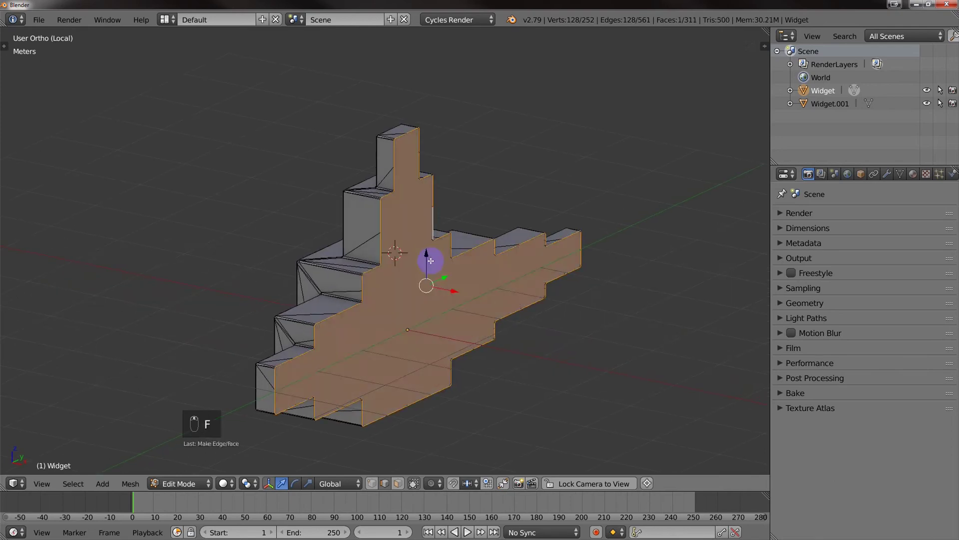
key("ctrl+t")
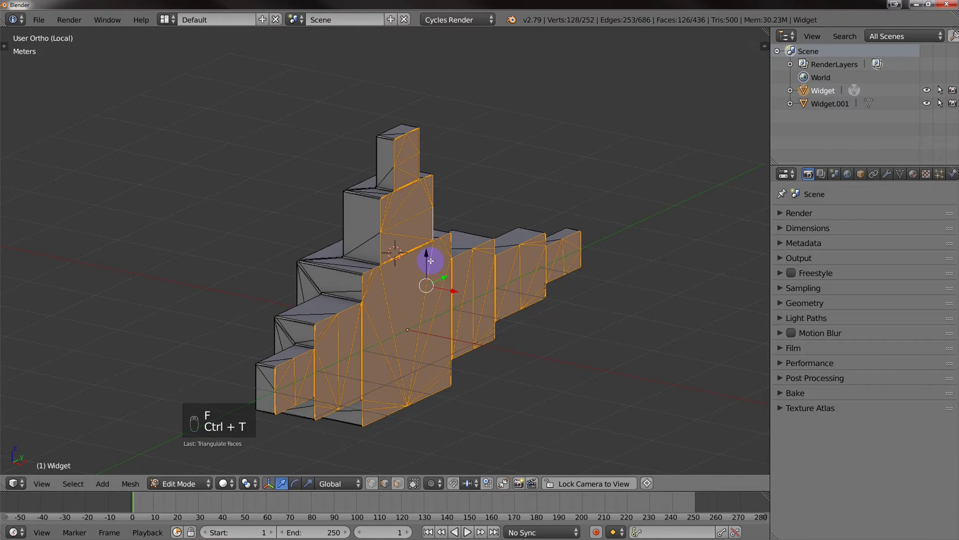
key("alt+j")
middle_click_drag(431, 260, 434, 237)
key("Tab")
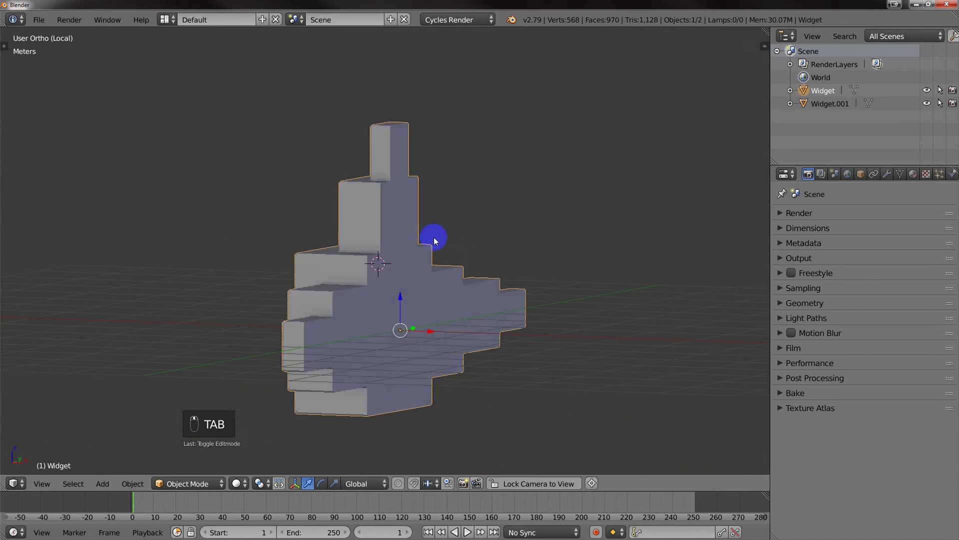
Leave local view, switch to Solid shading, and select Widget.001 from an angled view
key("KP_Divide")
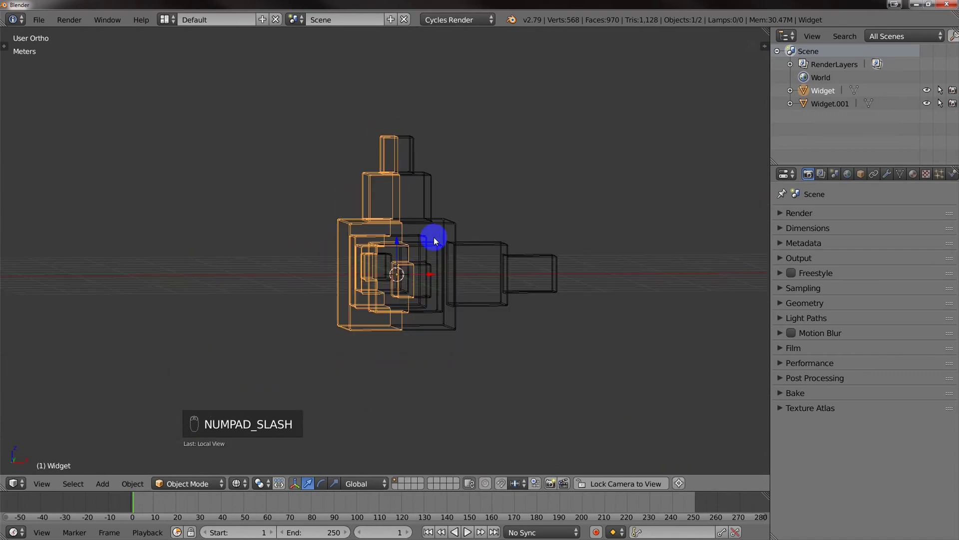
key("z")
left_click(427, 306)
middle_click_drag(428, 307, 463, 232)
right_click(452, 216)
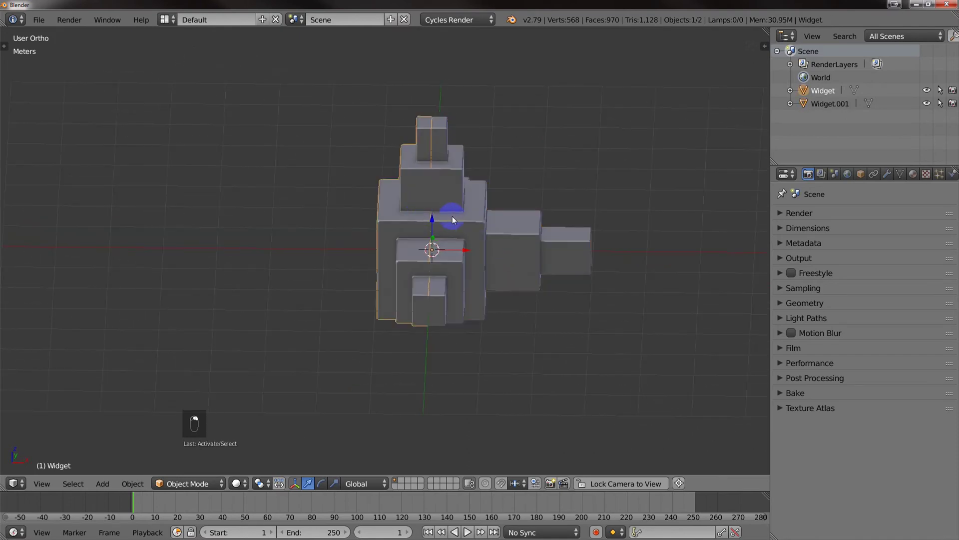
right_click(481, 266)
middle_click_drag(481, 265, 461, 304)
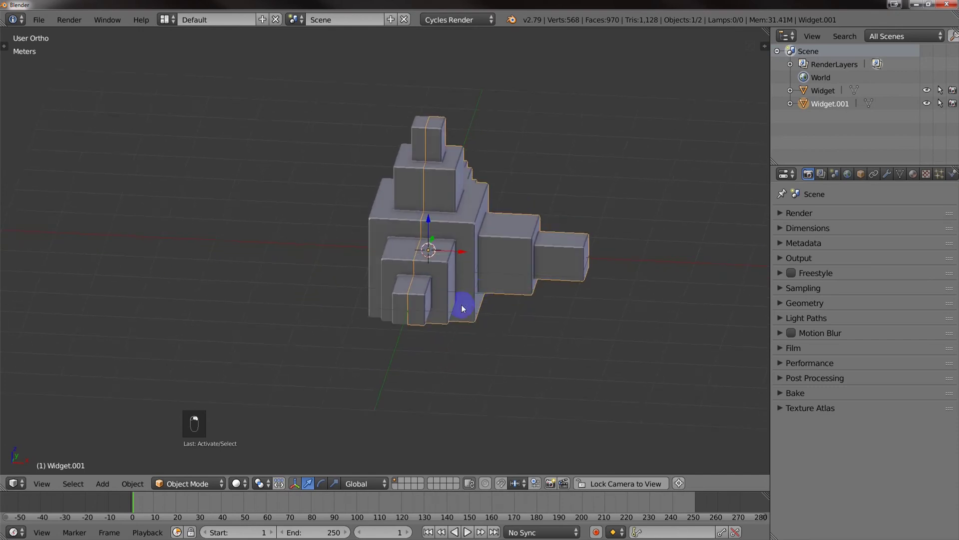
middle_click_drag(70, 400, 55, 427)
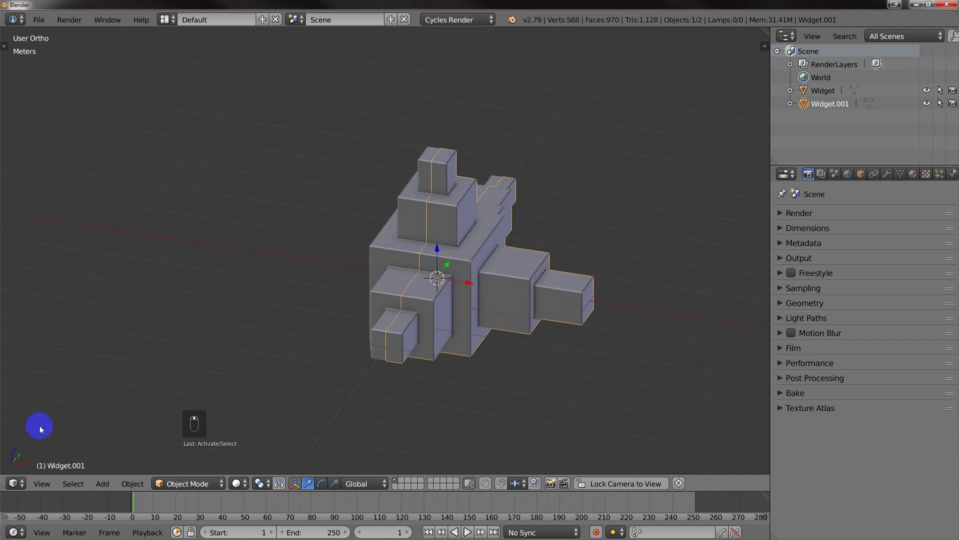
middle_click_drag(448, 314, 499, 298)
Rotate Widget.001 by -90° about the global Y axis
key("r")
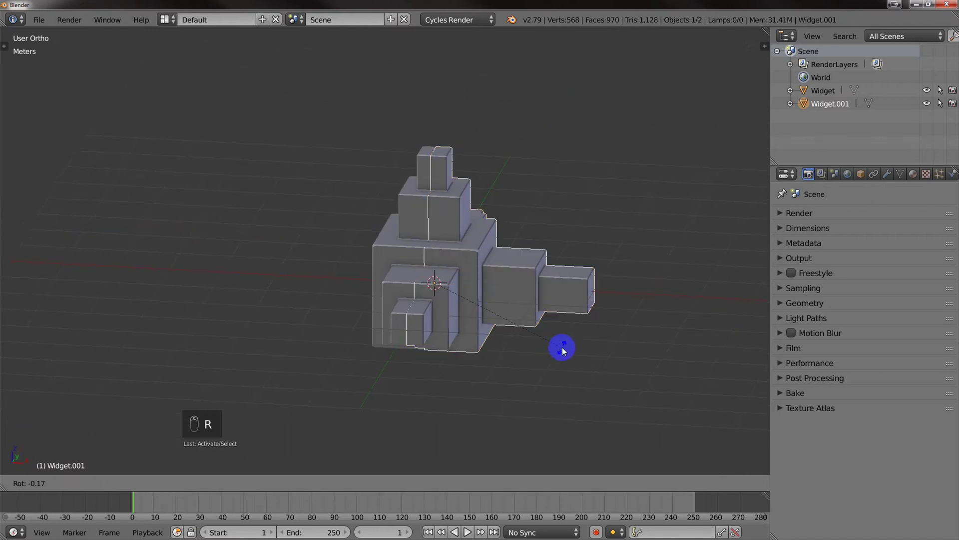
right_click(544, 271)
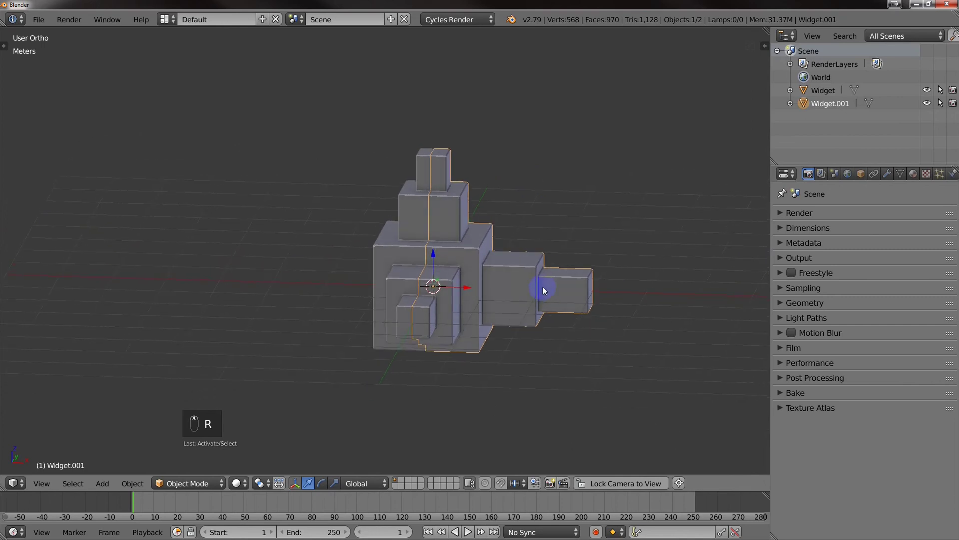
right_click(559, 315)
key("r")
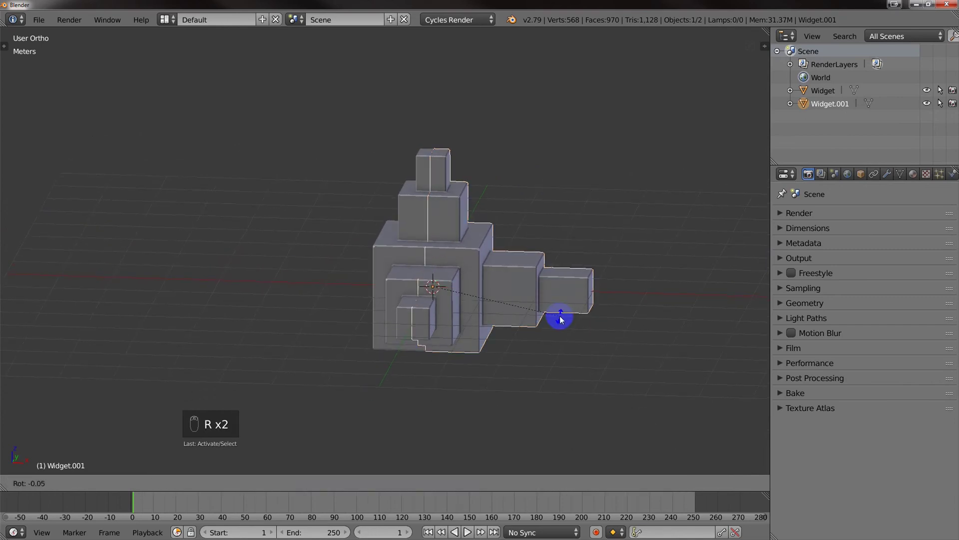
key("y")
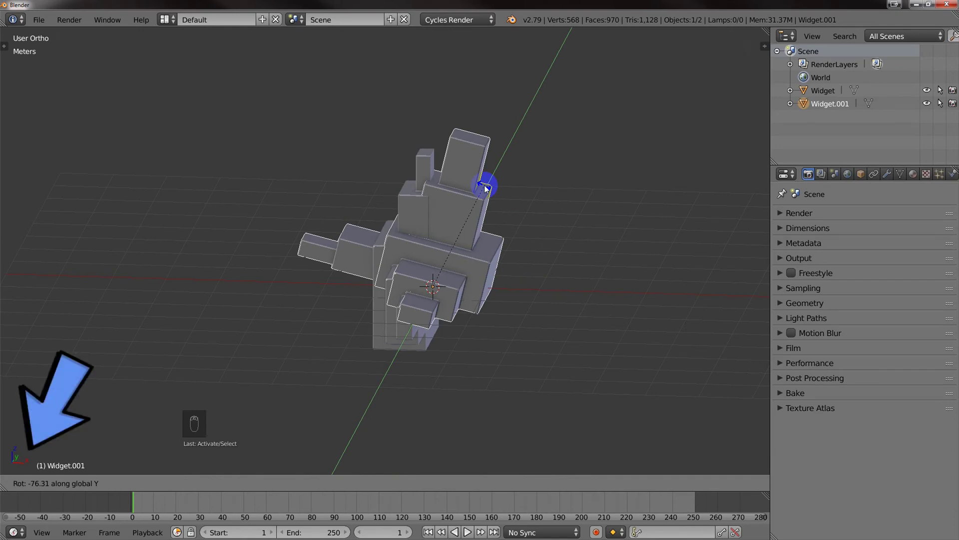
type("90")
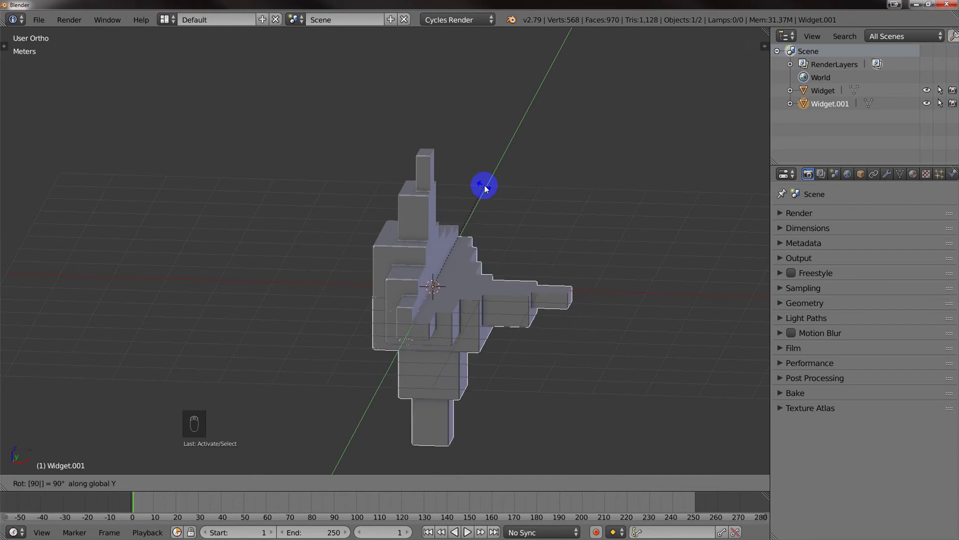
key("minus")
key("Return")
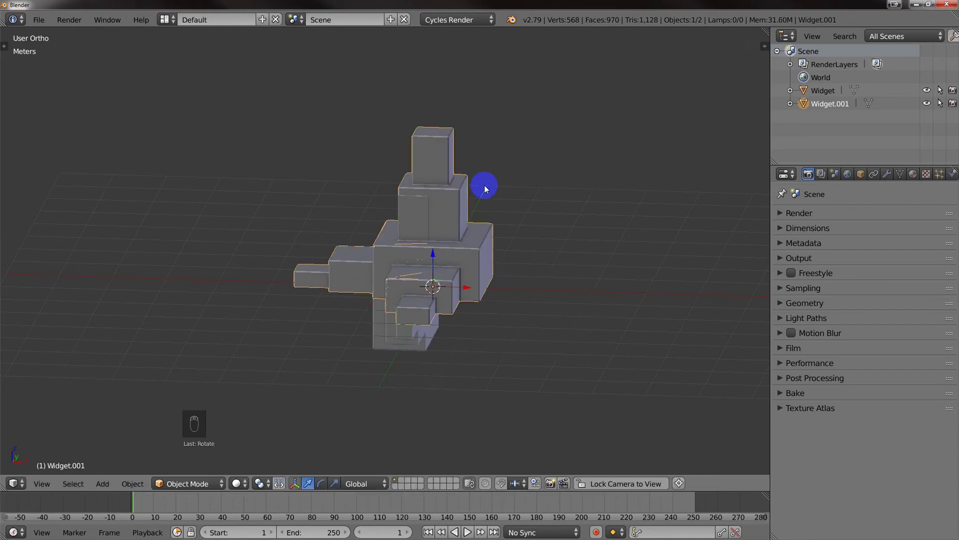
middle_click_drag(574, 101, 443, 338)
Rotate the Widget half 90° about global Y to match, then reselect Widget.001
right_click(445, 338)
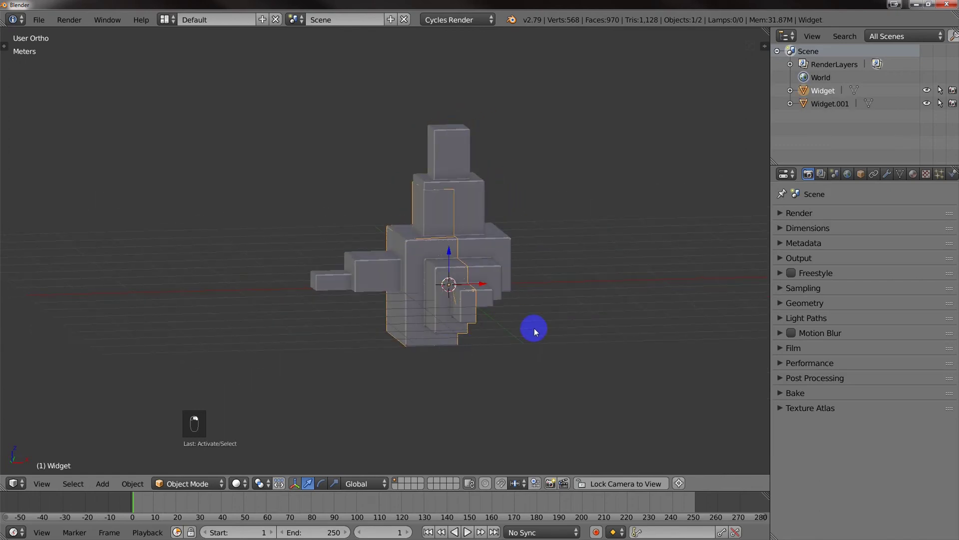
key("r")
key("y")
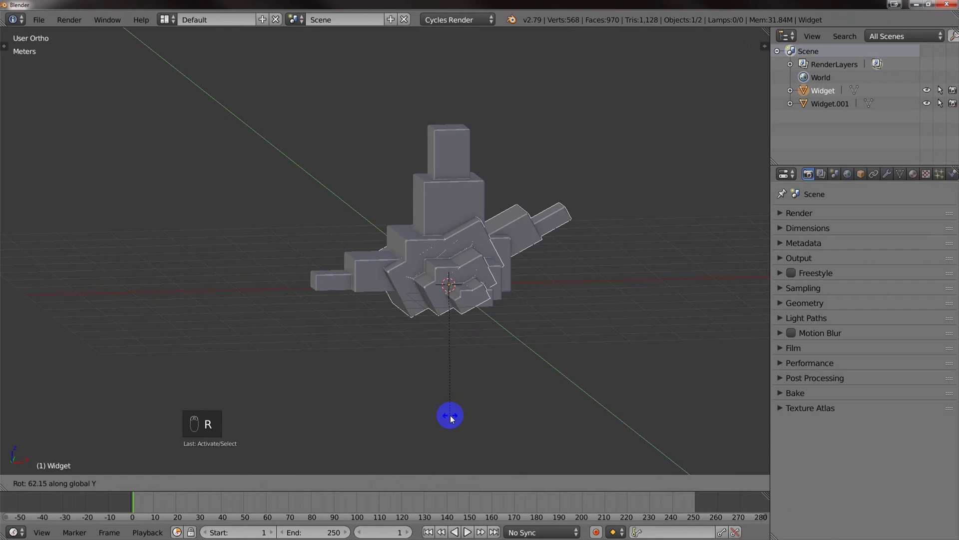
key("0")
left_click(451, 415)
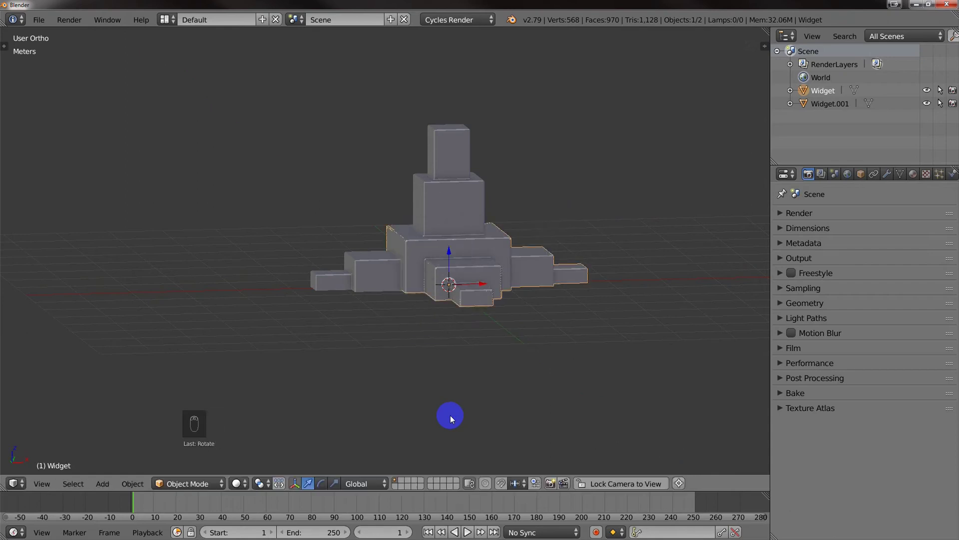
middle_click_drag(454, 412, 432, 139)
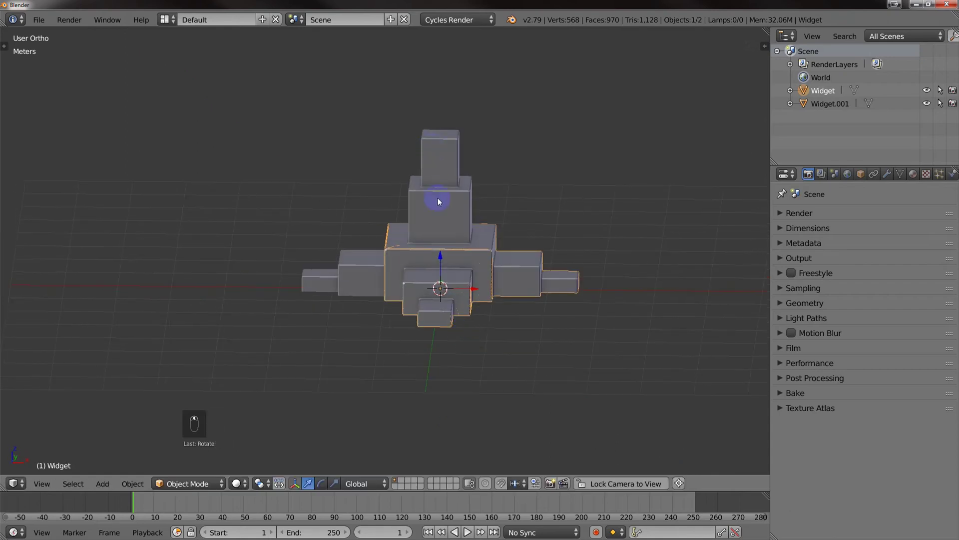
right_click(427, 184)
Slide Widget.001 left along X and nudge Widget slightly so the halves sit apart
key("g")
key("x")
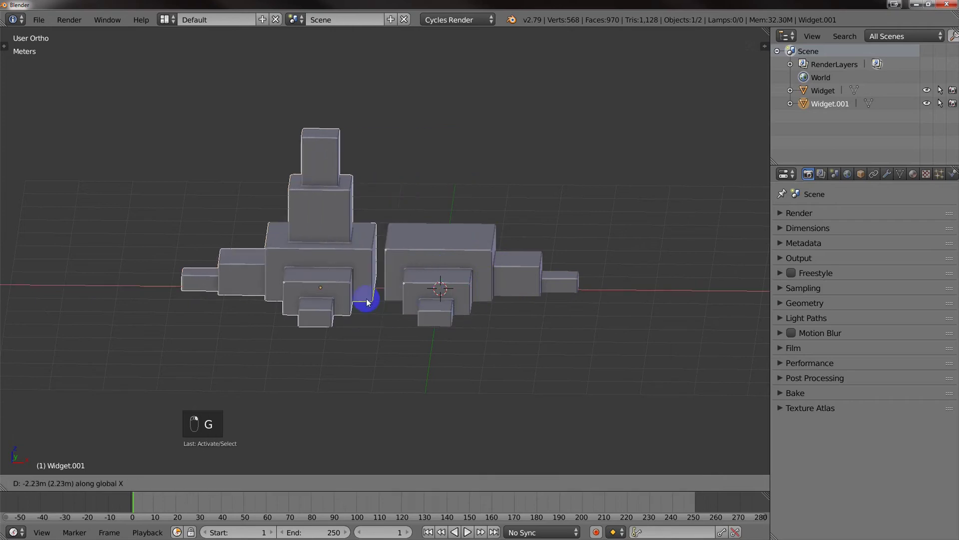
left_click(366, 302)
right_click(471, 322)
key("g")
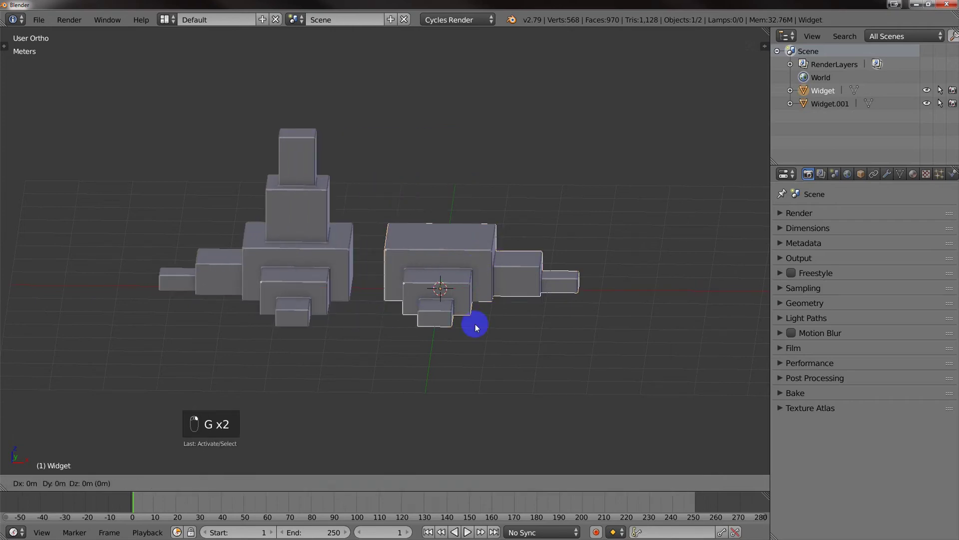
left_click(527, 292)
Orbit and zoom over both halves, then bring up the File menu
middle_click_drag(527, 292, 430, 290)
scroll(435, 338, "up", 2)
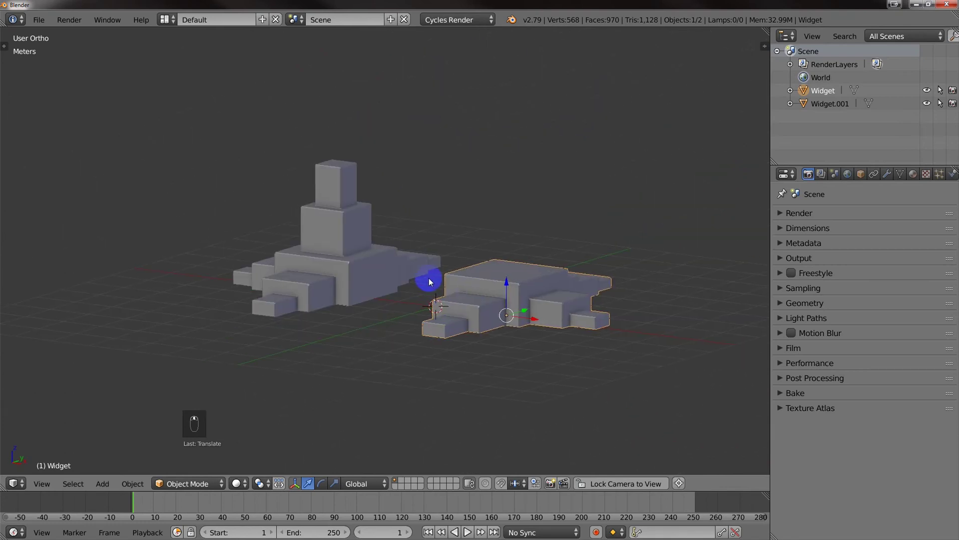
left_click(38, 20)
Reload the start-up file and import Widget.stl into the empty scene
left_click(48, 36)
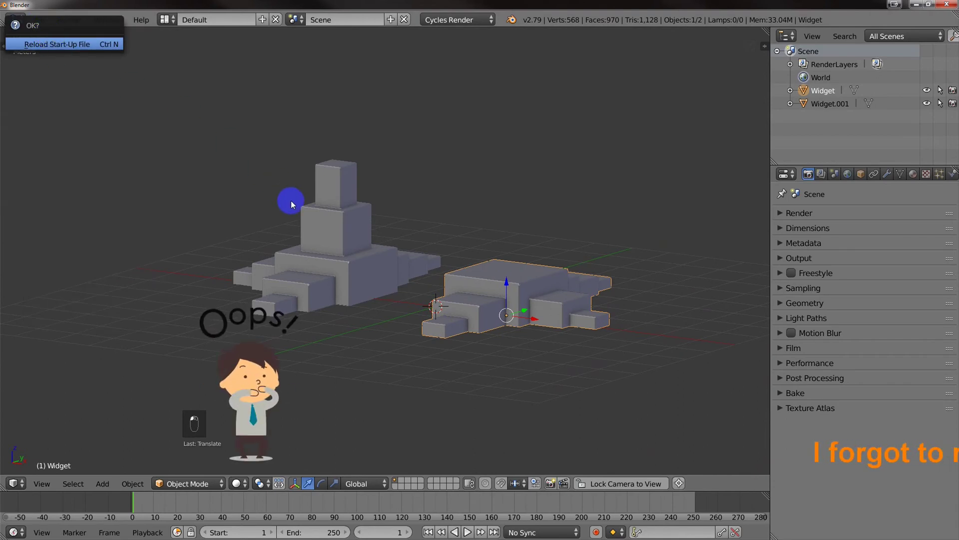
key("Return")
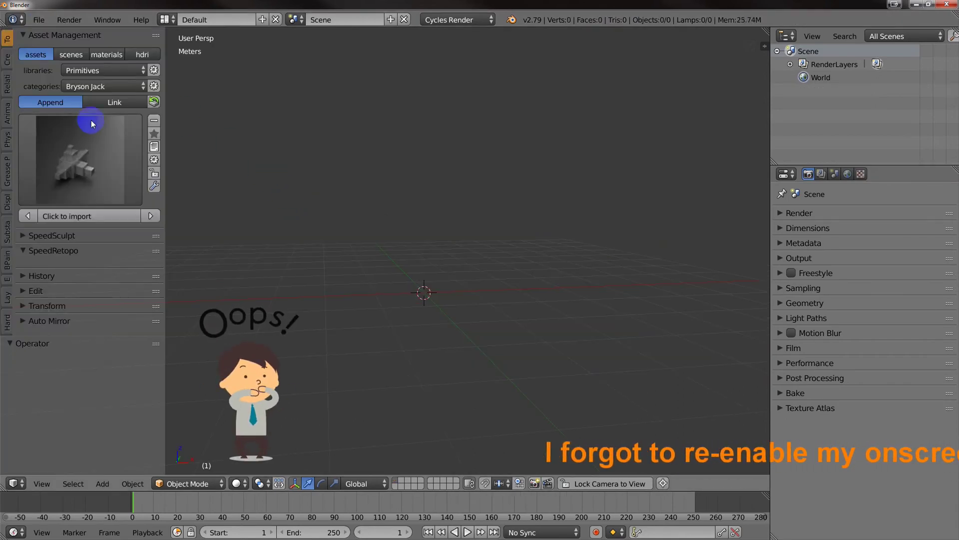
left_click(40, 21)
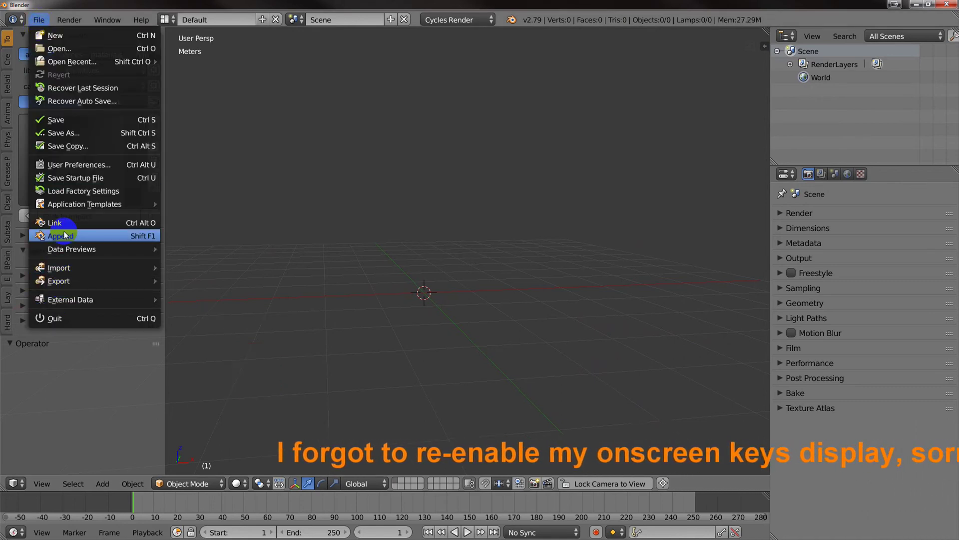
left_click(181, 372)
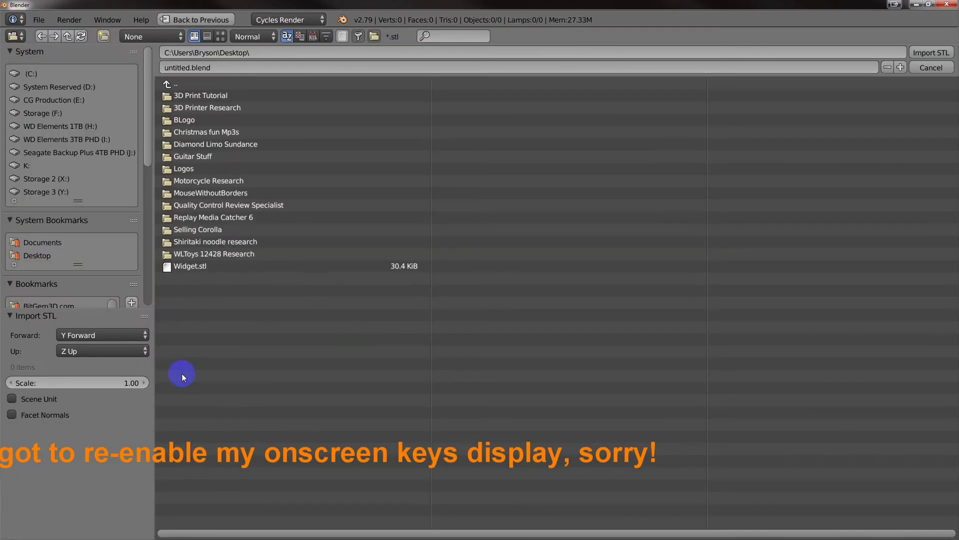
left_click(193, 267)
left_click(918, 54)
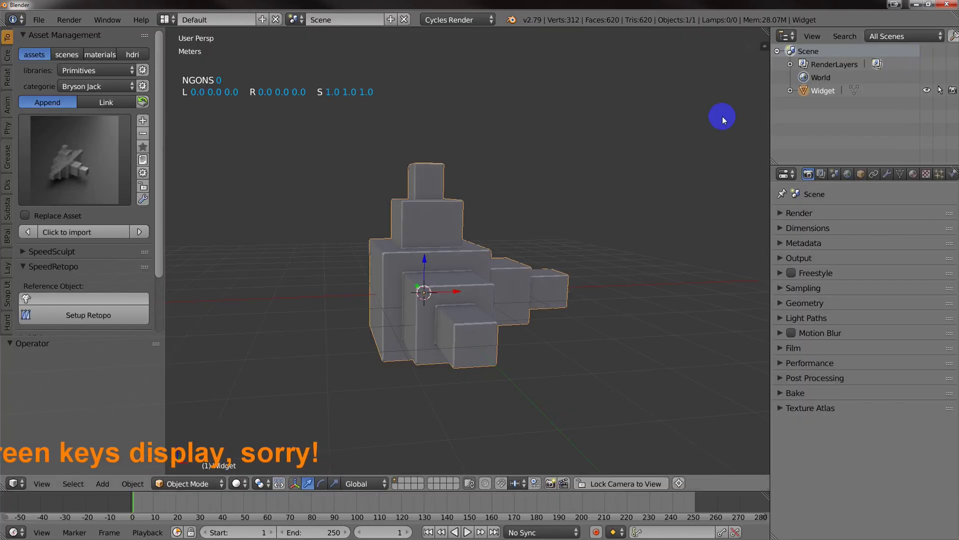
Switch the view to Front Orthographic (numpad 1, numpad 5)
mouse_move(454, 213)
middle_mouse_down()
mouse_move(469, 216)
mouse_move(452, 247)
mouse_move(449, 227)
middle_mouse_up()
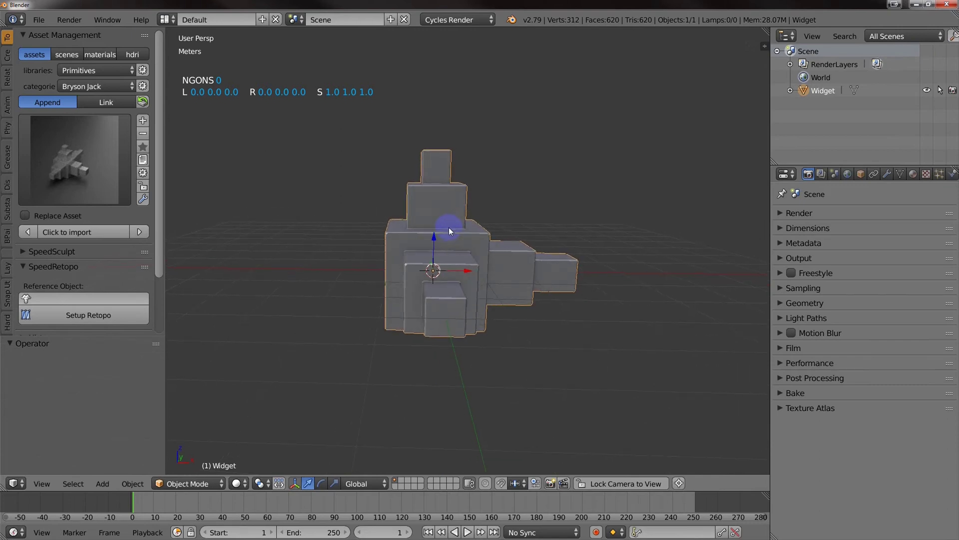
key("KP_1")
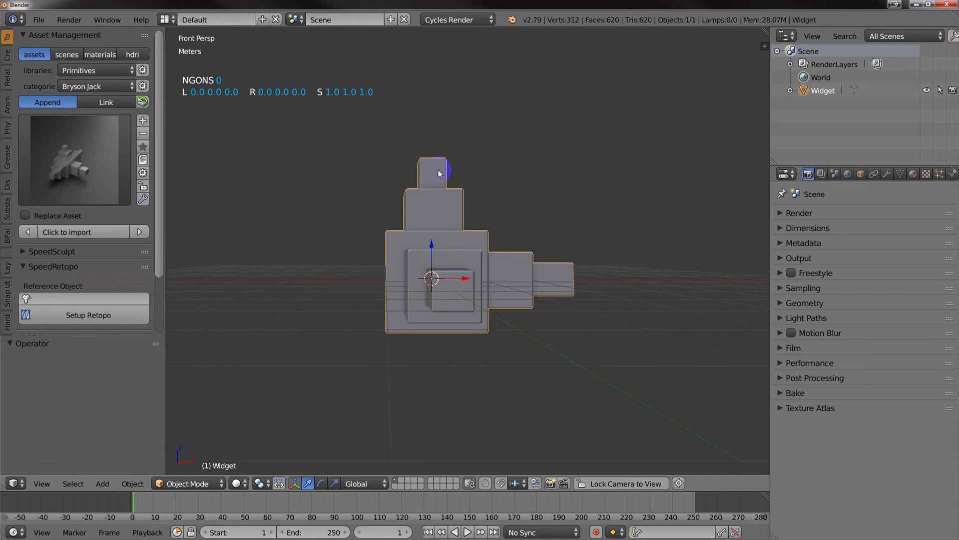
key("KP_5")
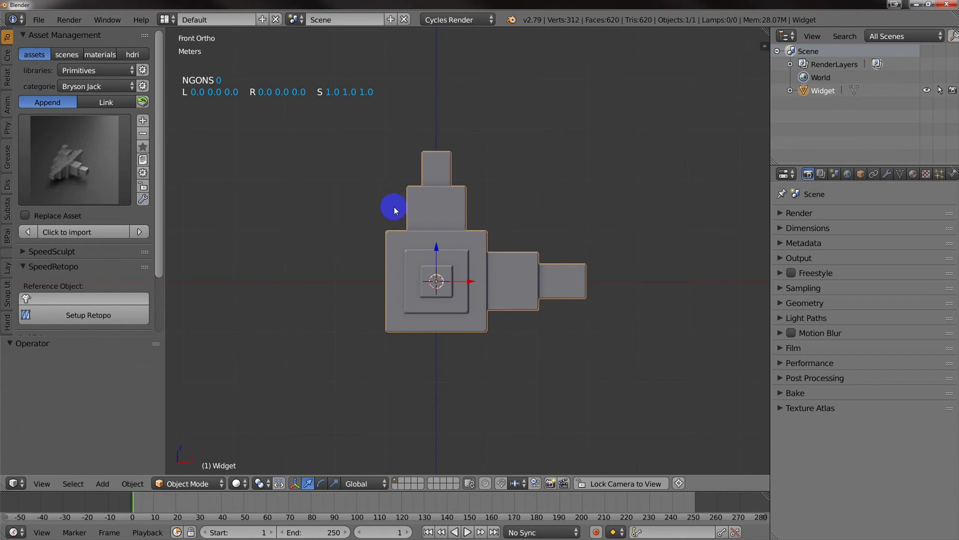
Add a mesh plane to the scene via Shift+A
left_click_drag(393, 206, 378, 205)
key("shift+a")
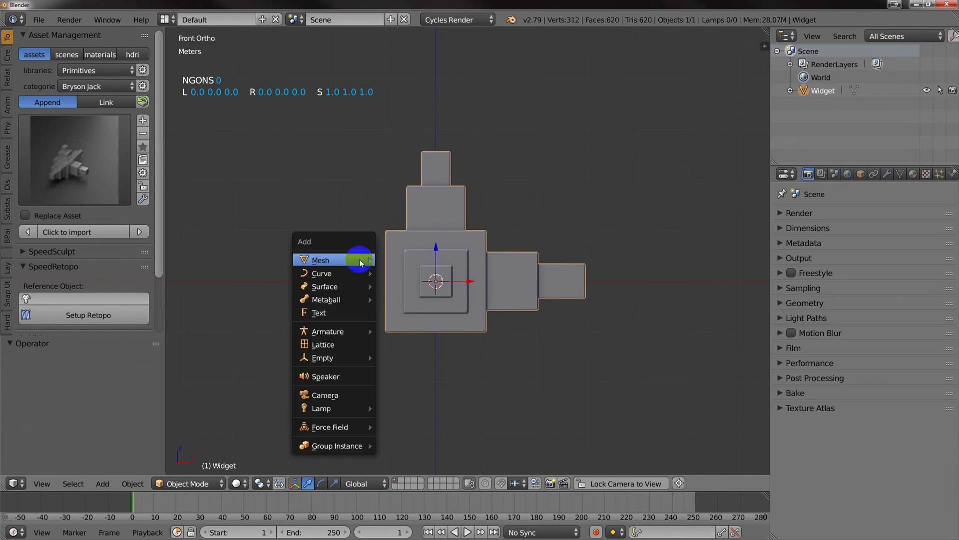
mouse_move(359, 259)
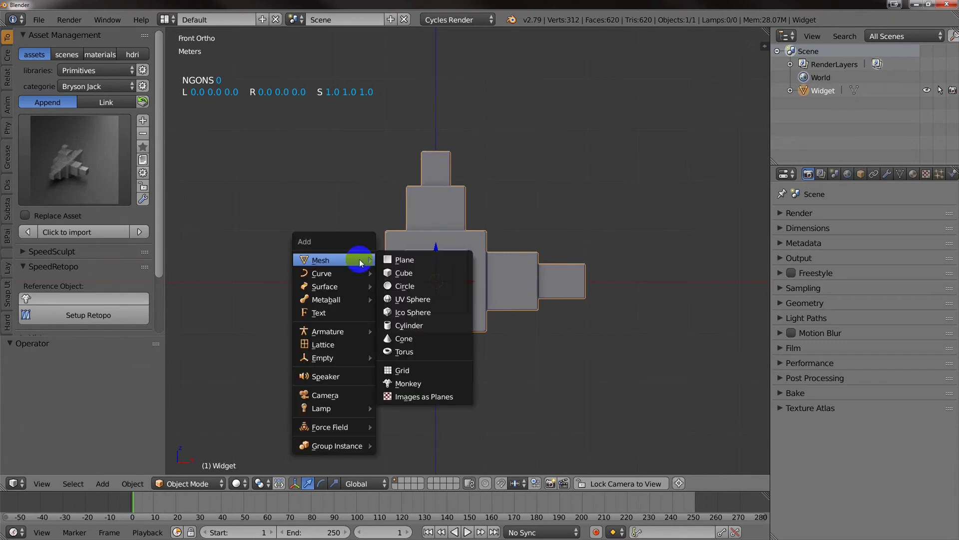
left_click(398, 260)
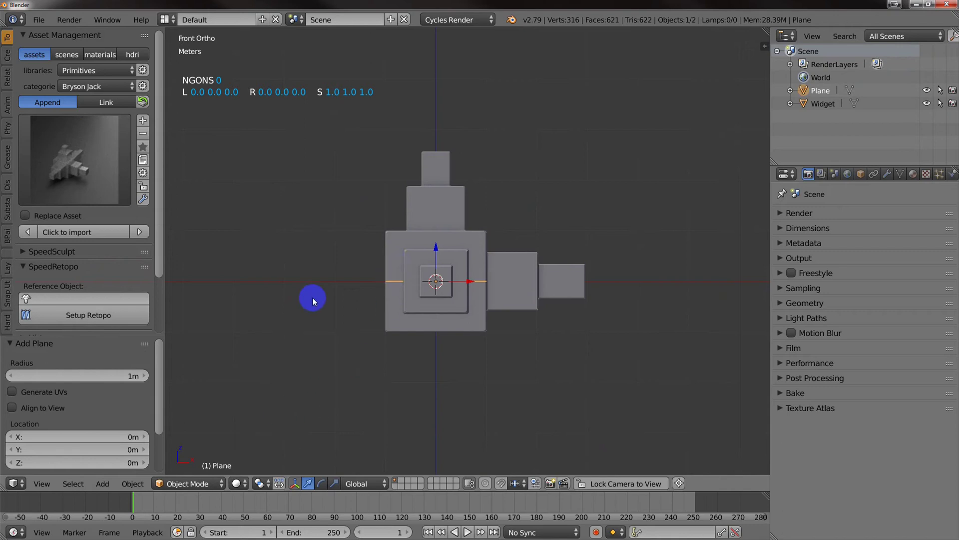
middle_click_drag(322, 298, 220, 435)
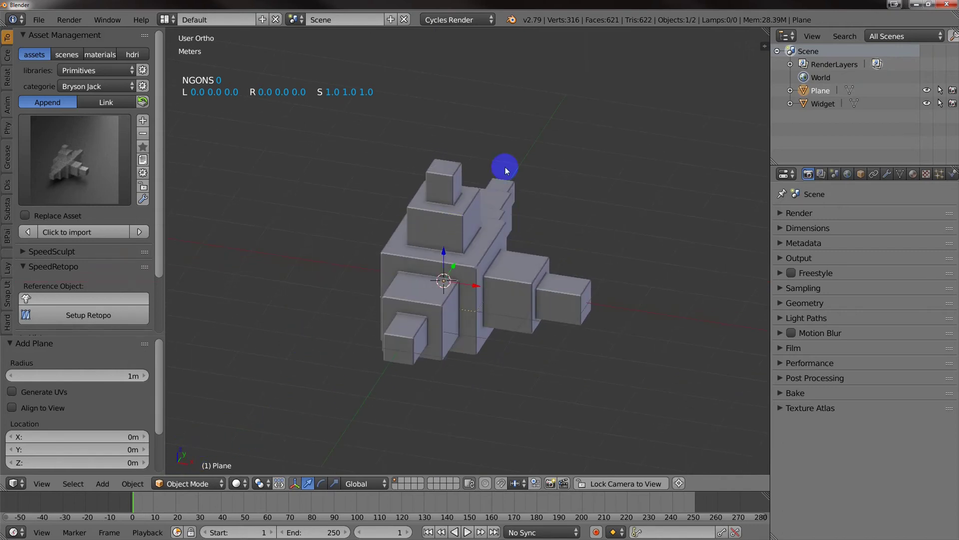
middle_click_drag(496, 236, 478, 266)
Scale the plane up to about 4.8 and return to front view
key("s")
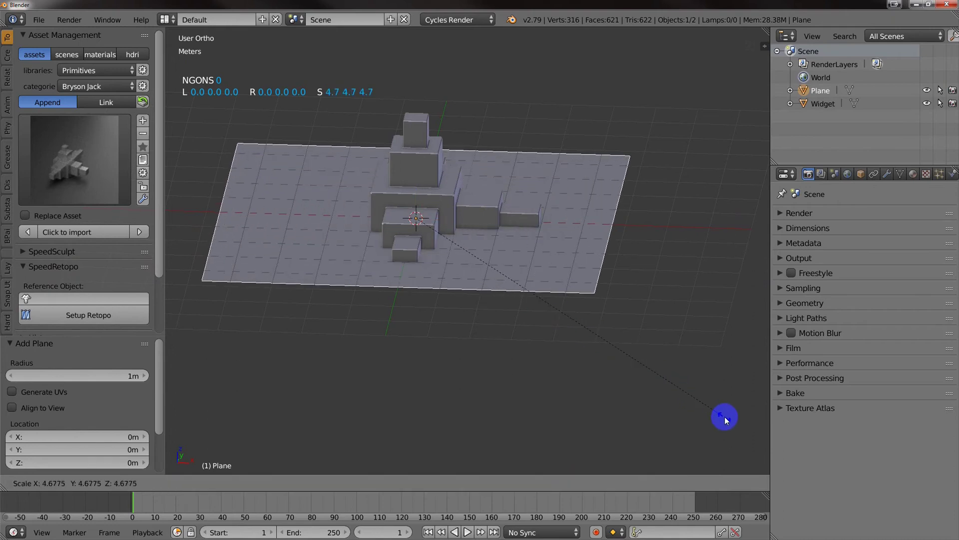
left_click(736, 422)
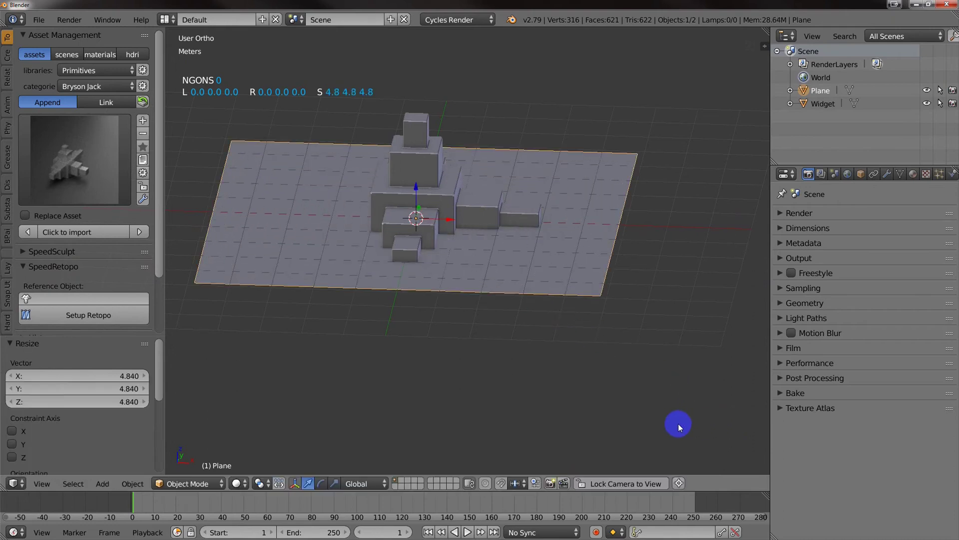
middle_click_drag(598, 385, 541, 344)
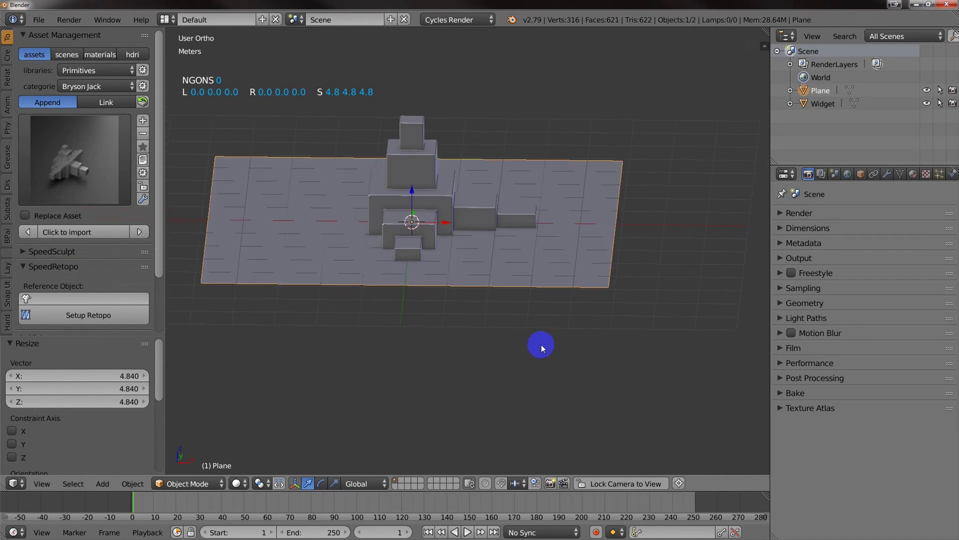
key("KP_1")
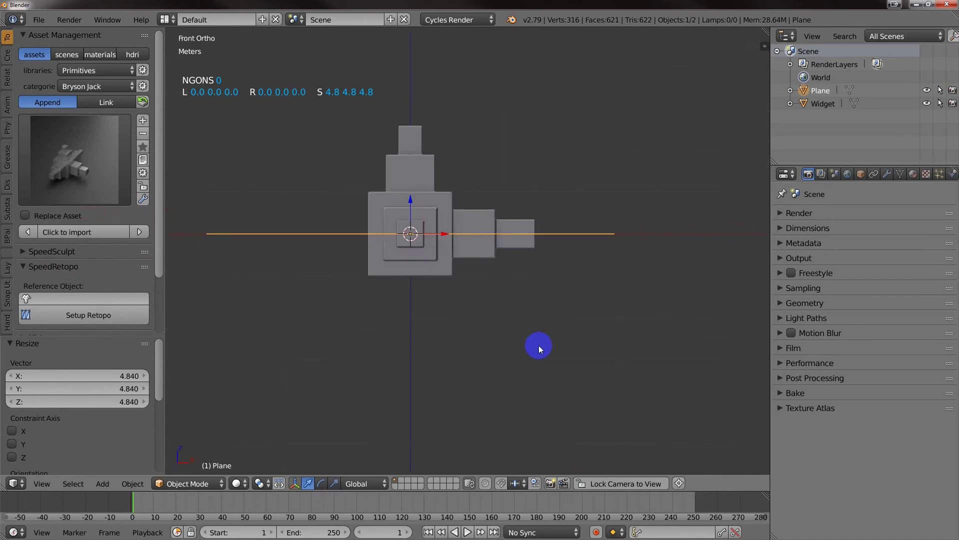
Rotate the plane 90 degrees about Y so it stands upright through the Widget
key("r")
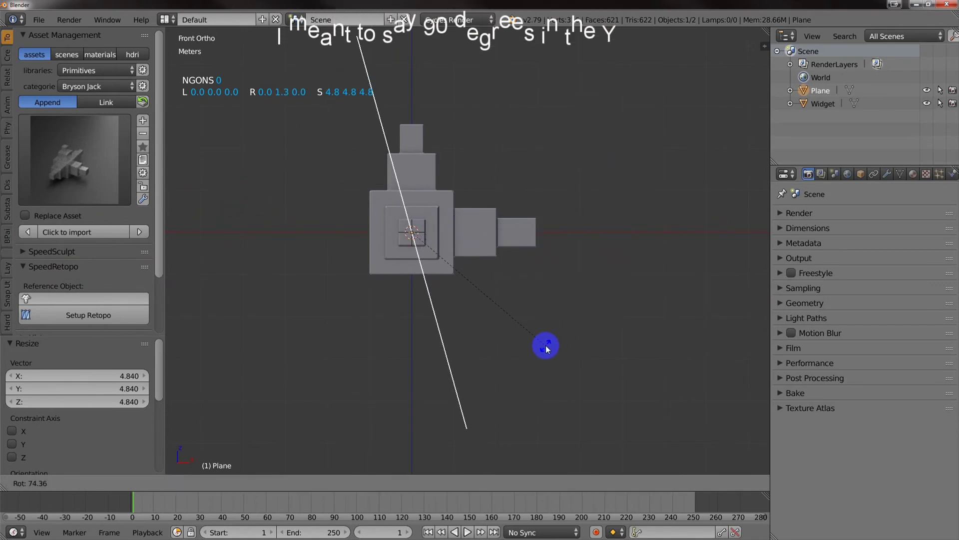
key("9")
key("0")
key("Return")
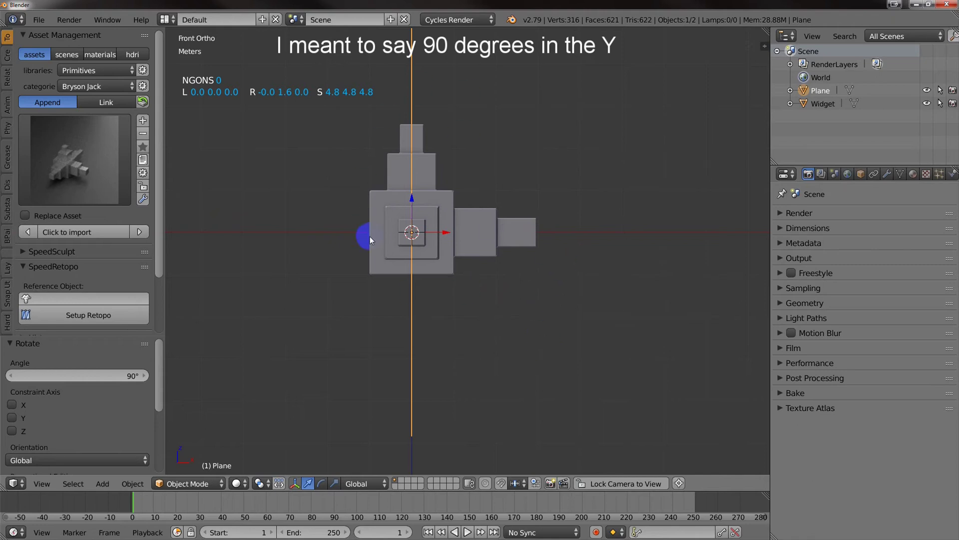
mouse_move(473, 189)
middle_mouse_down()
mouse_move(444, 202)
mouse_move(388, 181)
mouse_move(430, 200)
mouse_move(498, 195)
mouse_move(488, 167)
mouse_move(445, 215)
mouse_move(465, 205)
mouse_move(450, 194)
mouse_move(466, 187)
middle_mouse_up()
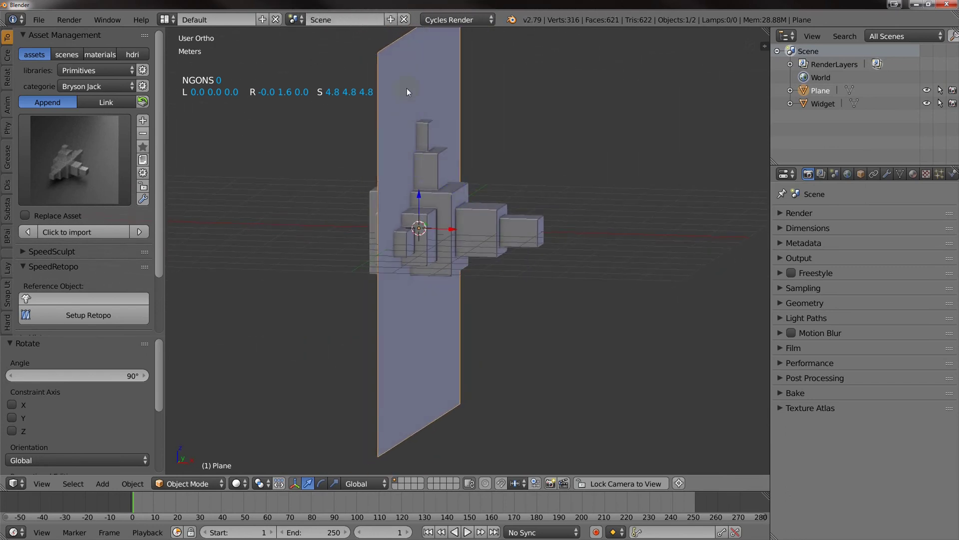
middle_click_drag(434, 88, 443, 199)
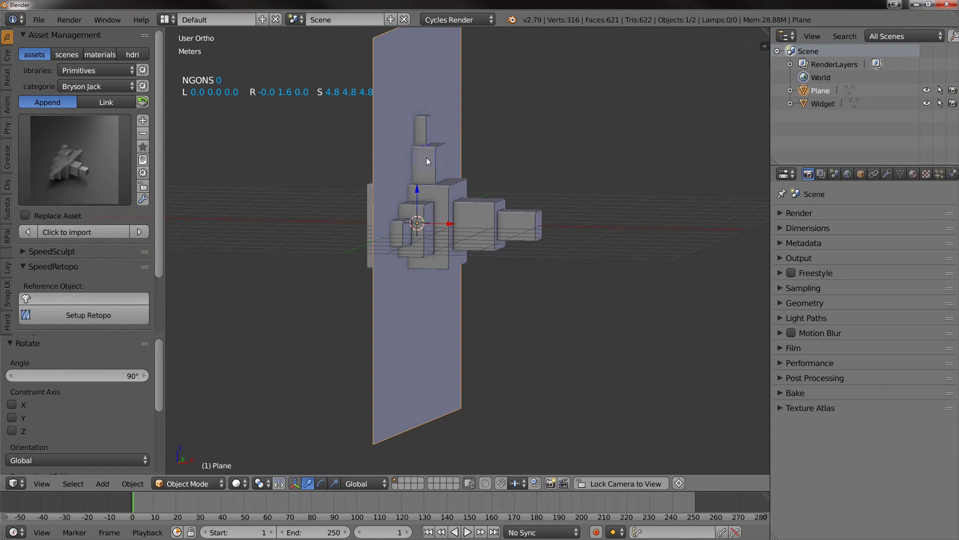
Add the Widget to the plane selection as the active object, viewed from the front
right_click(443, 193, "shift")
middle_click_drag(445, 191, 471, 211)
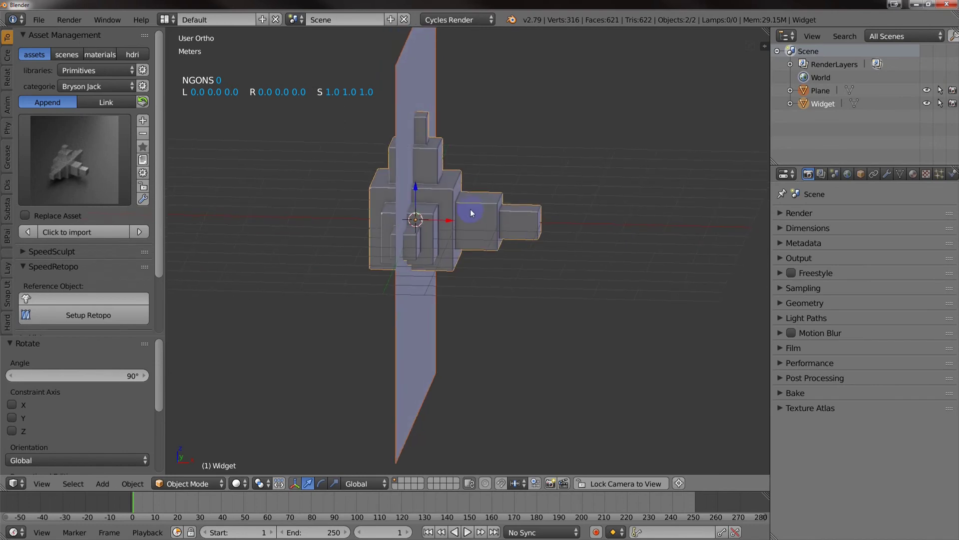
key("KP_1")
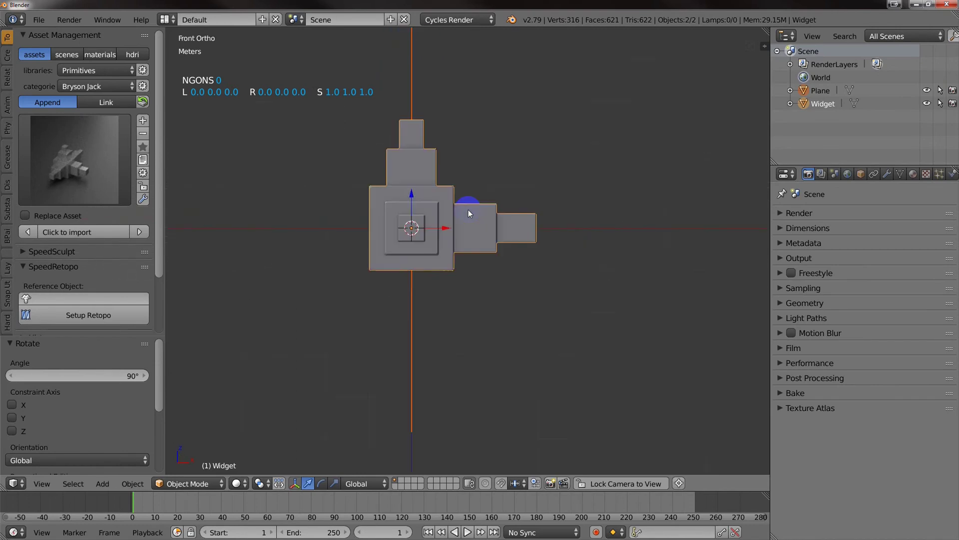
middle_click_drag(448, 172, 454, 176, "shift")
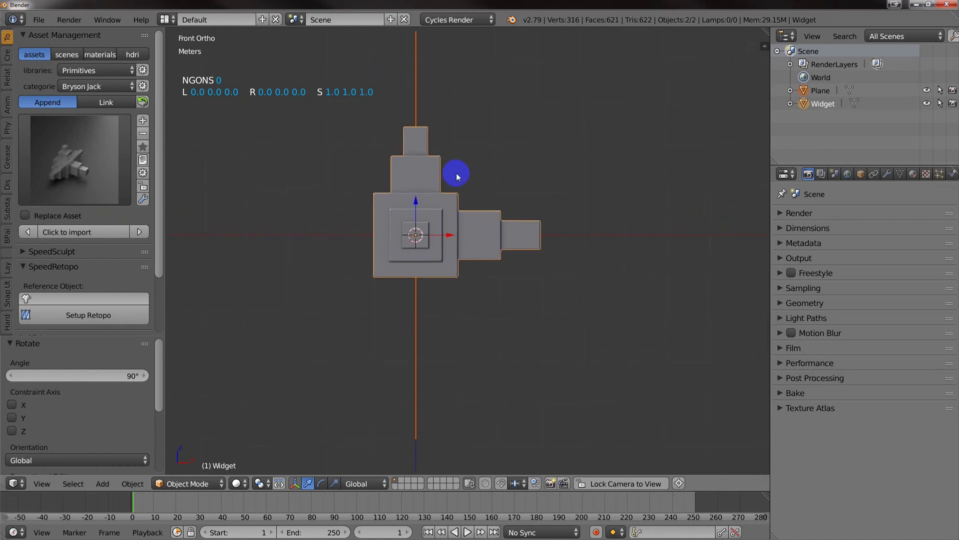
Switch the Widget to Edit Mode with Wireframe shading
left_click(189, 483)
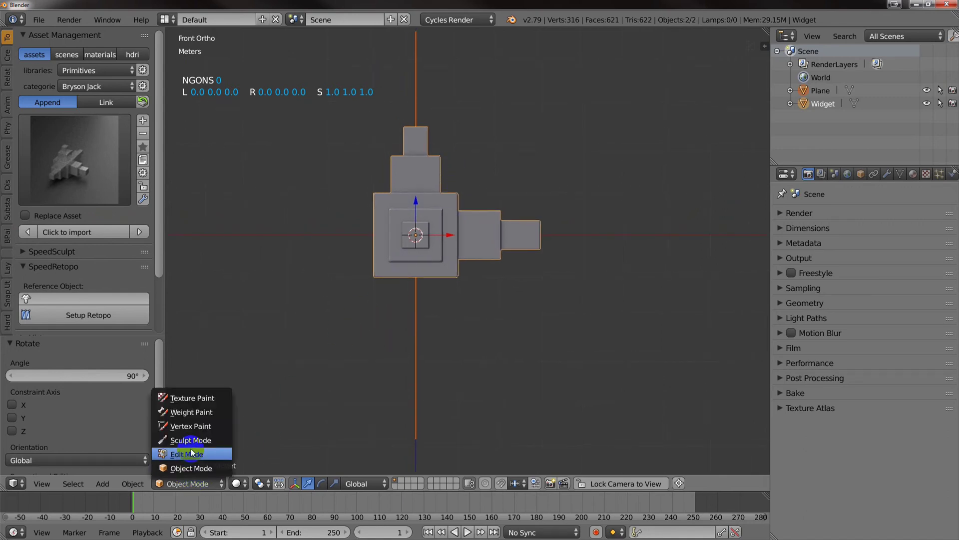
left_click(190, 453)
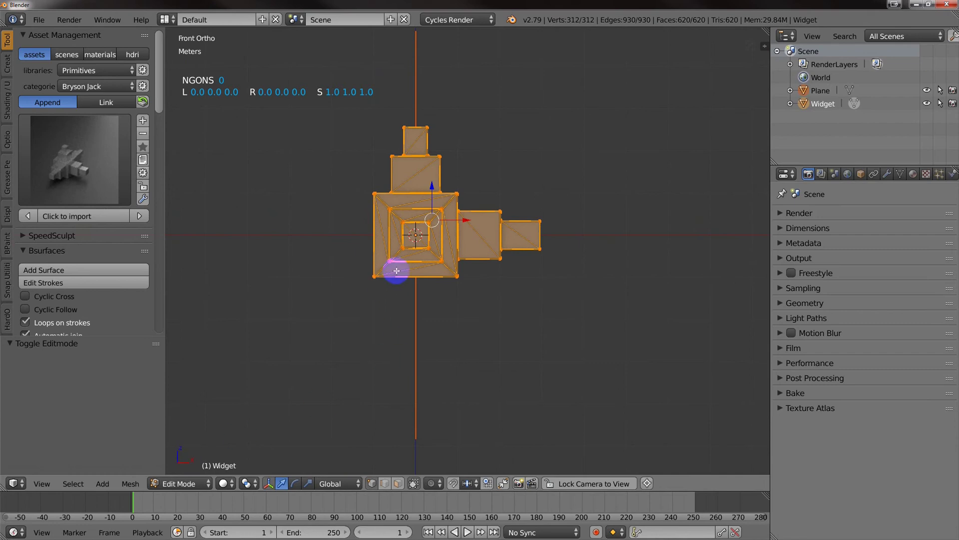
key("z")
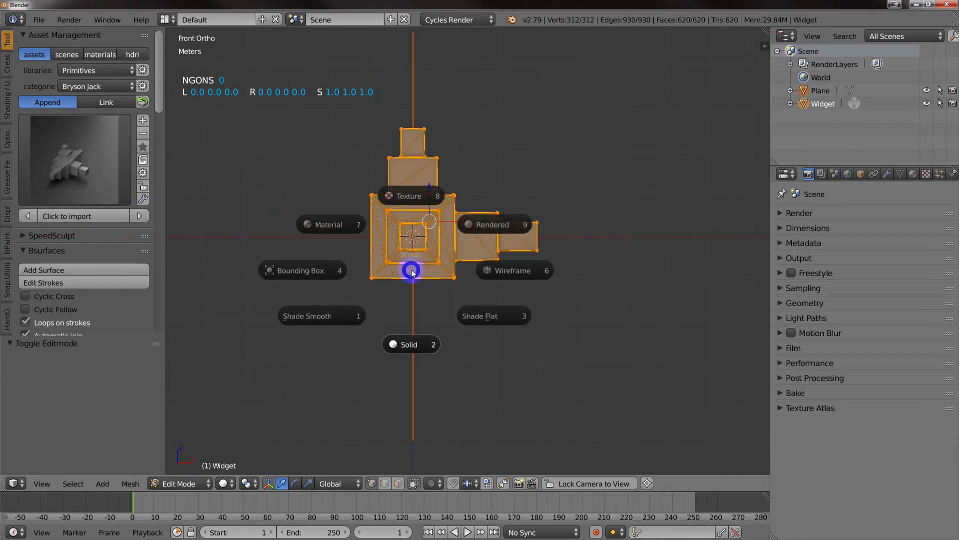
left_click(510, 275)
middle_click_drag(447, 310, 445, 306, "shift")
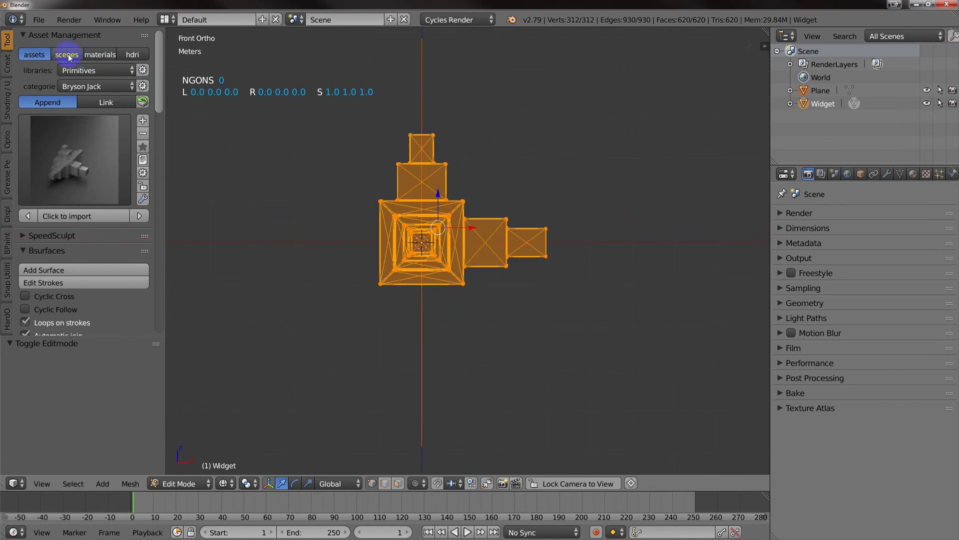
Collapse the asset management, Bsurfaces and SpeedRetopo panels in the tool shelf
left_click(23, 35)
left_click(23, 64)
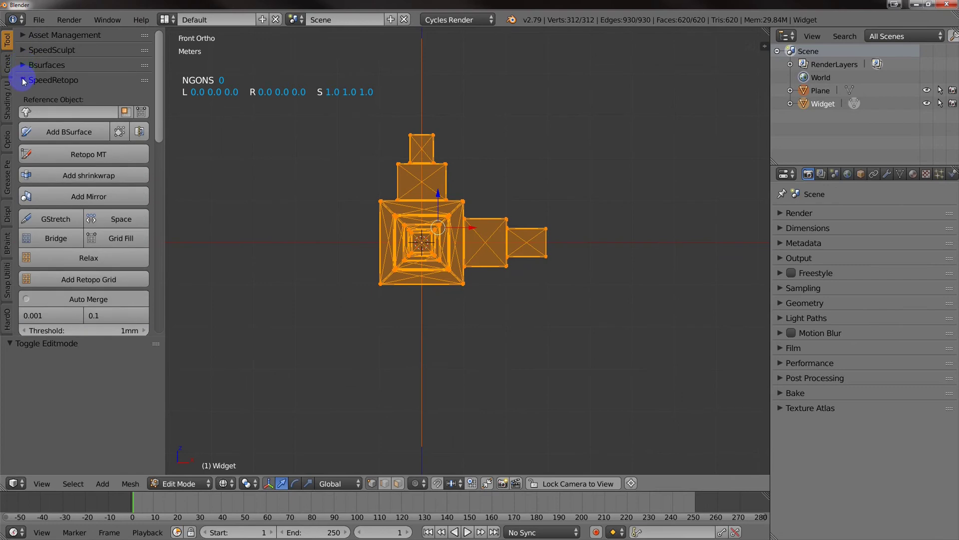
left_click(23, 80)
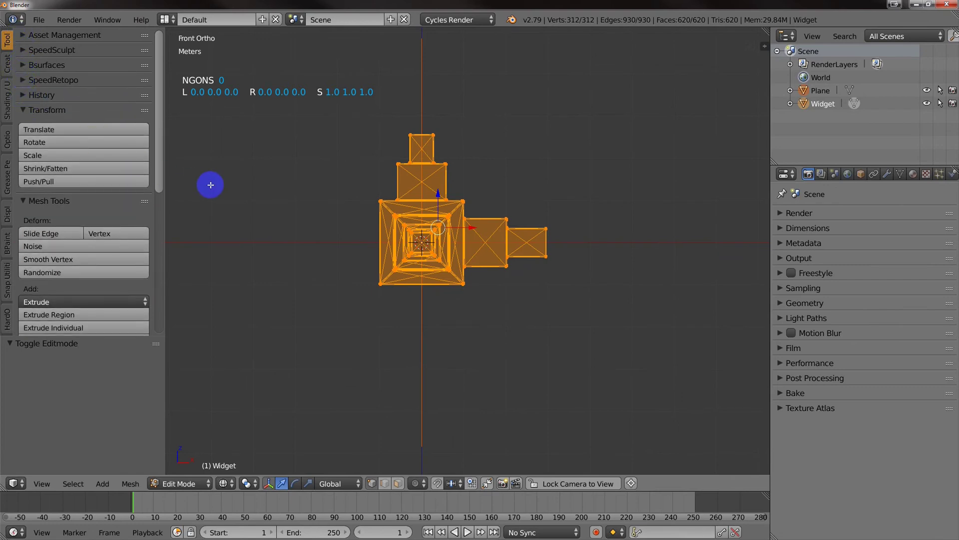
key("t")
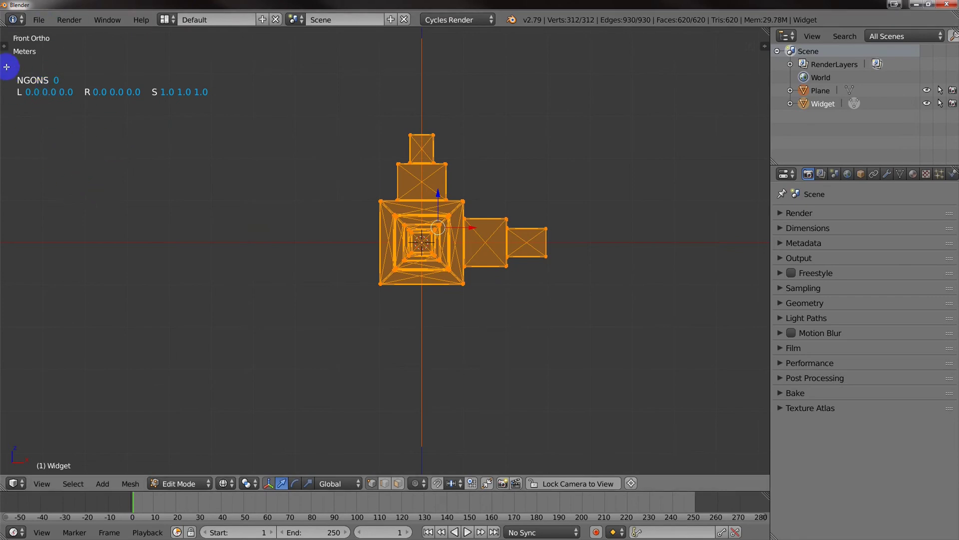
left_click(5, 47)
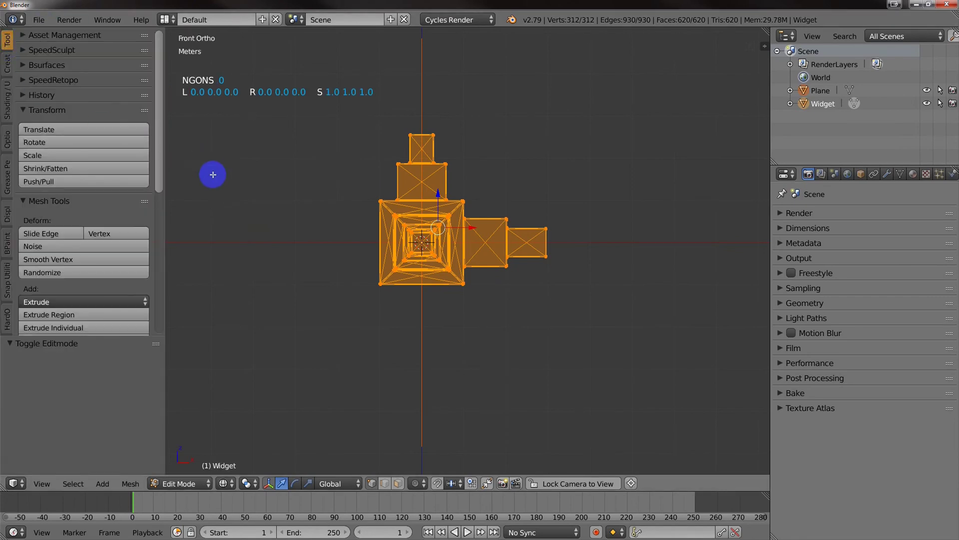
key("t")
key("t")
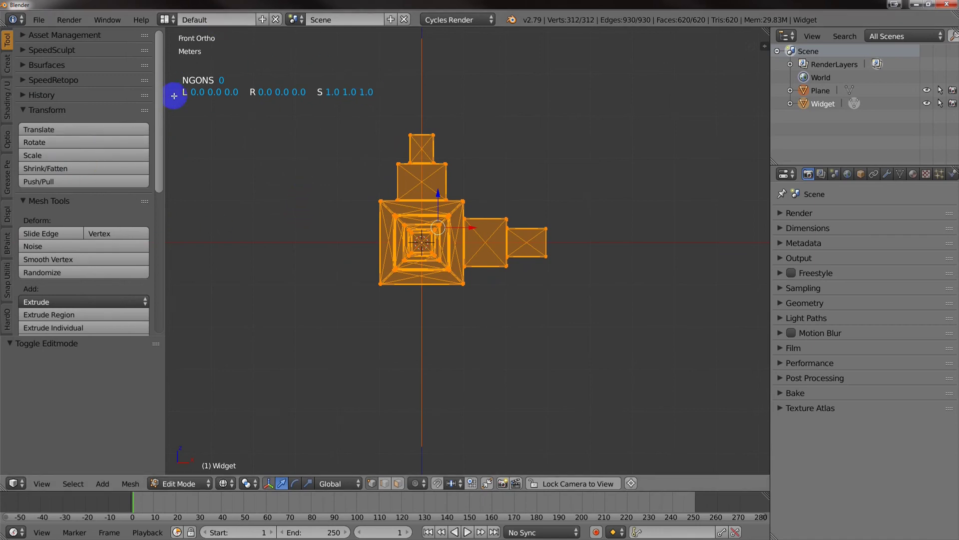
Filter add-ons by 'speed', uncheck Speedflow Companion, and collapse the Transform tools group
left_click(834, 175)
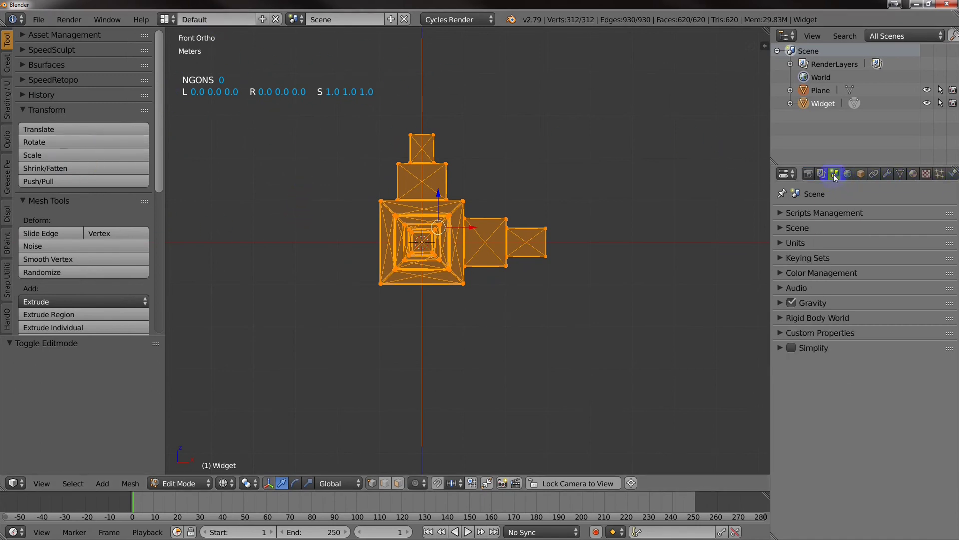
left_click(829, 214)
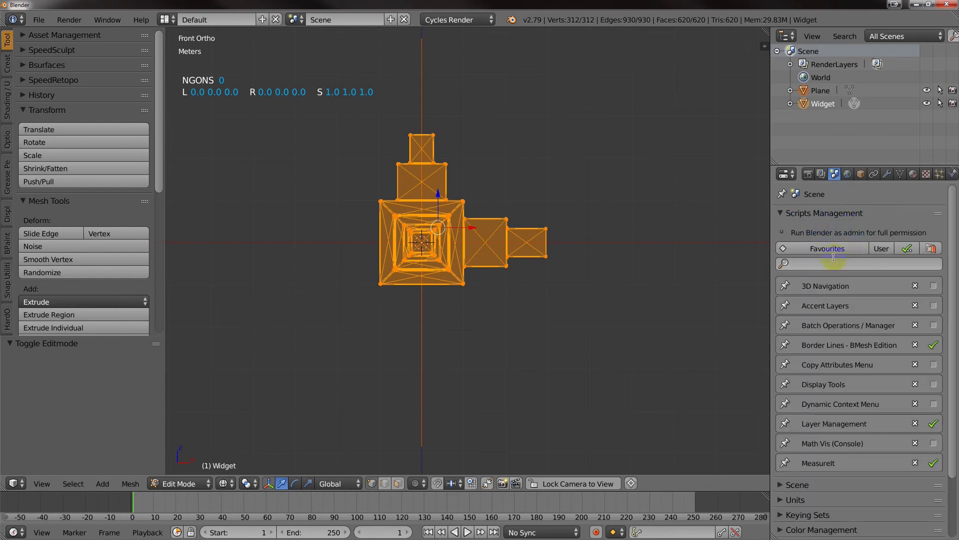
type("speed")
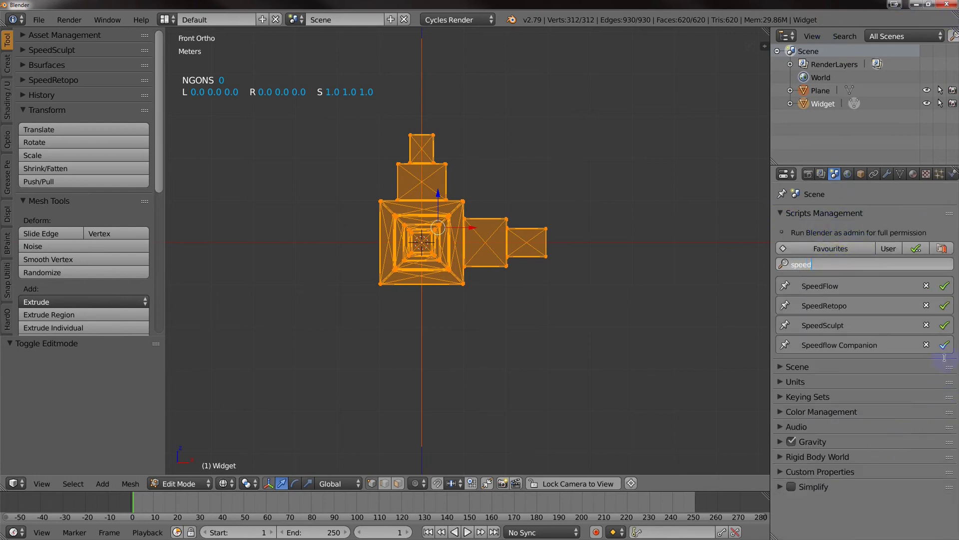
key("Return")
left_click(944, 346)
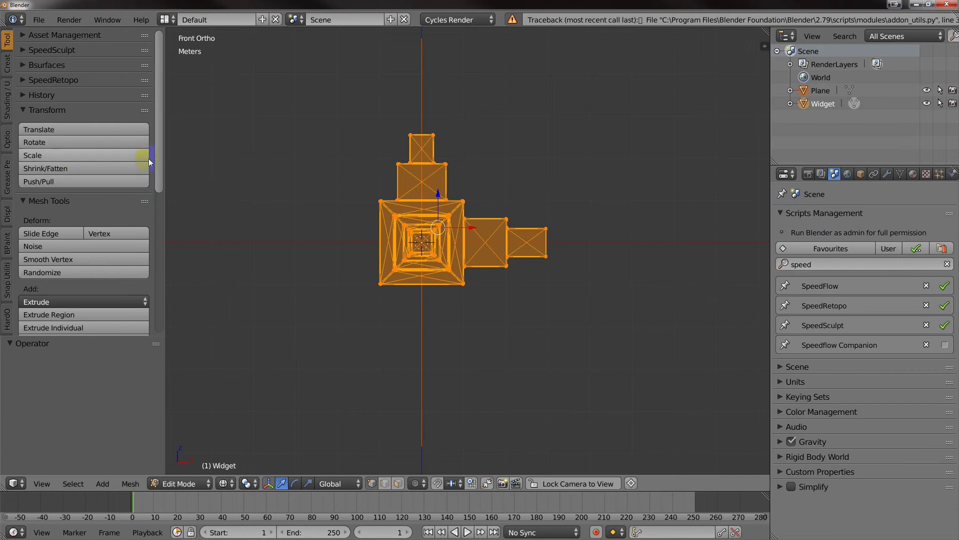
left_click(21, 111)
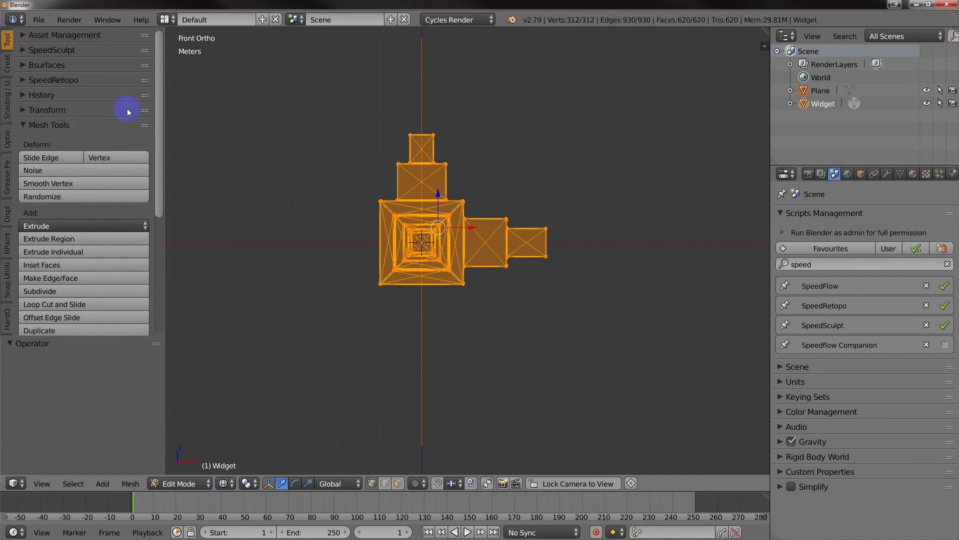
left_click_drag(160, 82, 160, 129)
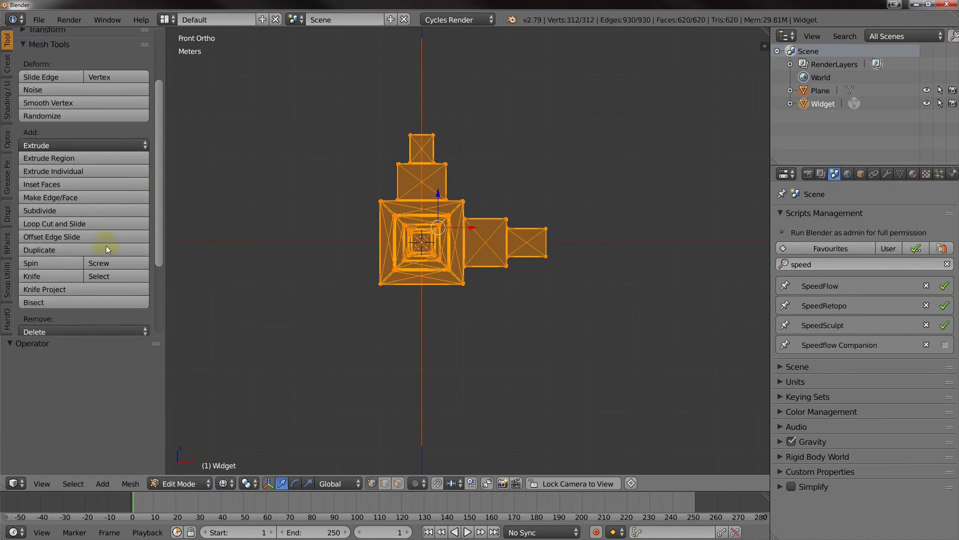
Knife Project the plane onto the Widget with Cut through enabled
left_click(56, 291)
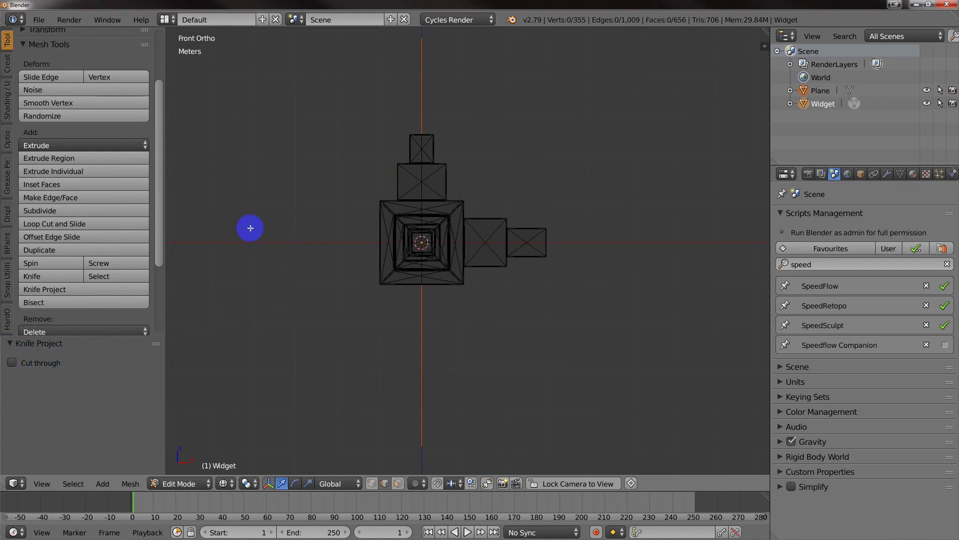
key("F6")
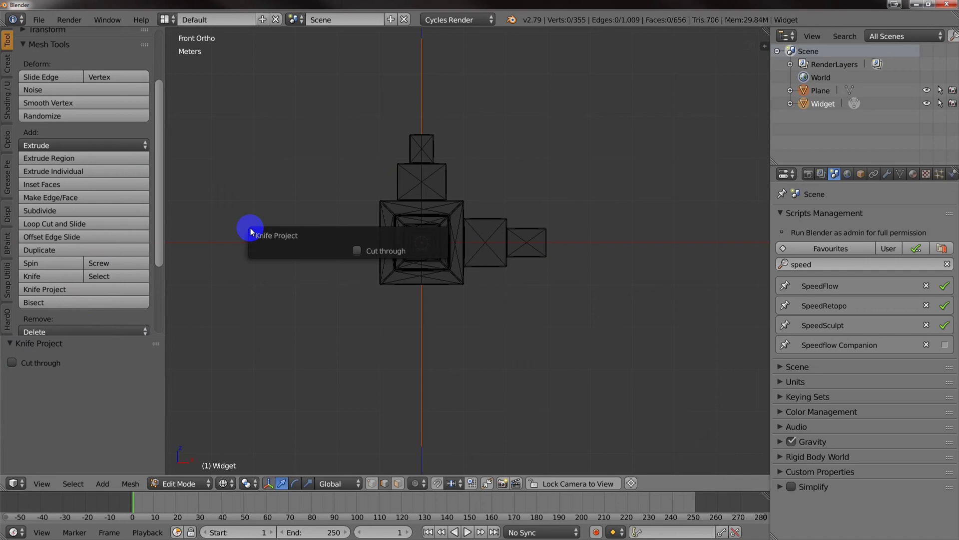
left_click(358, 251)
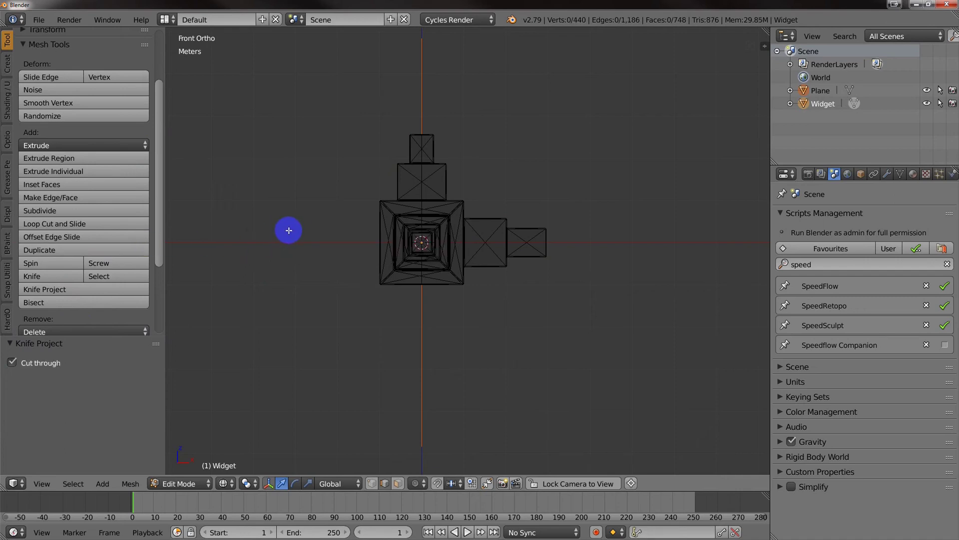
middle_click_drag(320, 252, 388, 264)
Delete the cutting plane and return to Edit Mode on the Widget
key("Tab")
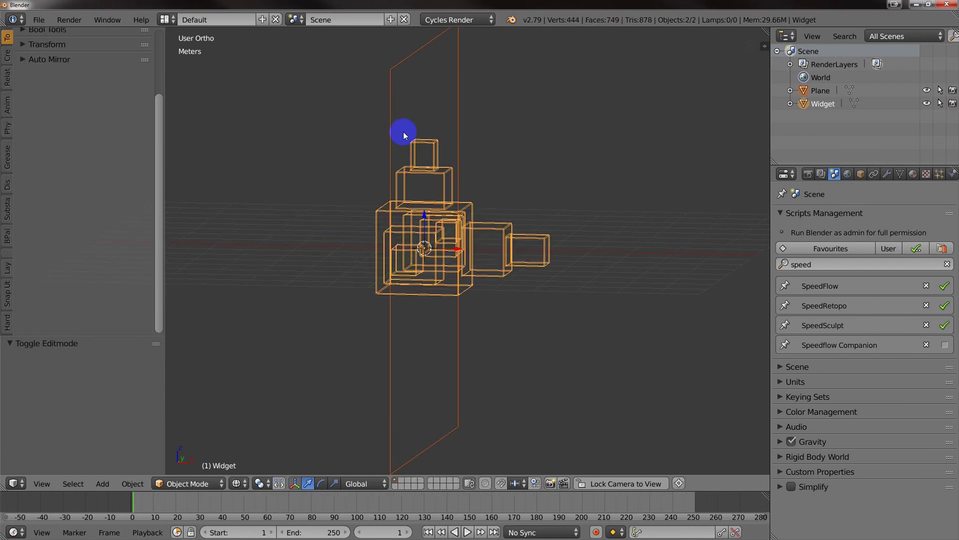
right_click(395, 126)
key("x")
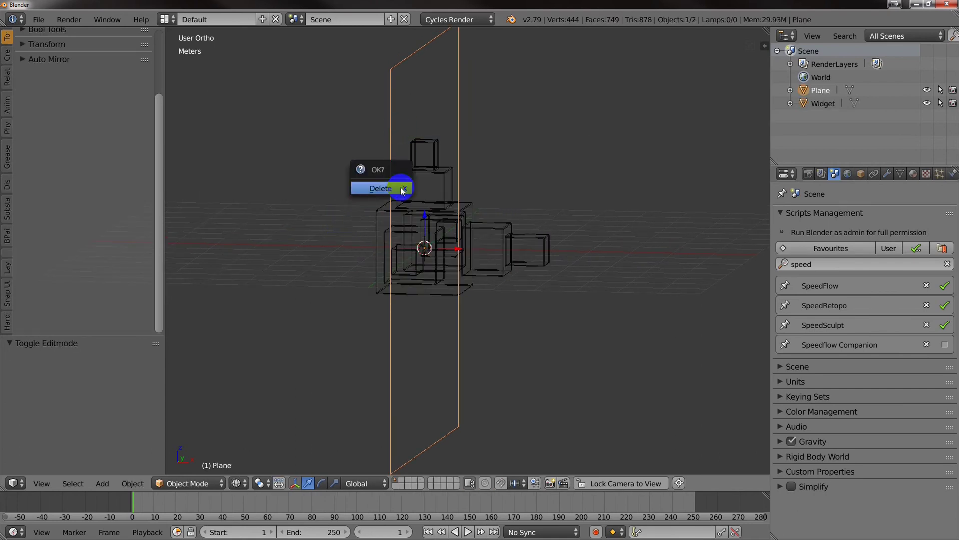
left_click(381, 188)
key("a")
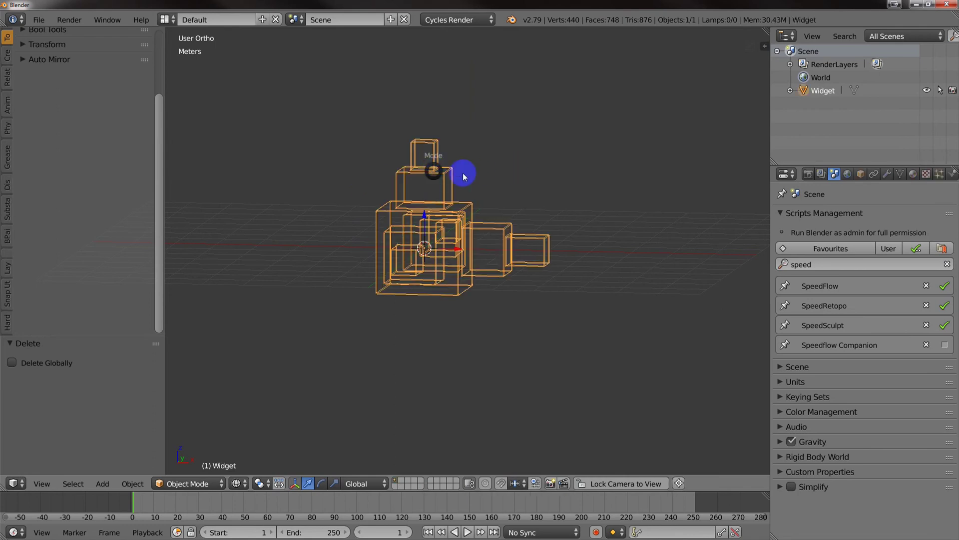
key("Tab")
middle_click_drag(471, 182, 442, 189)
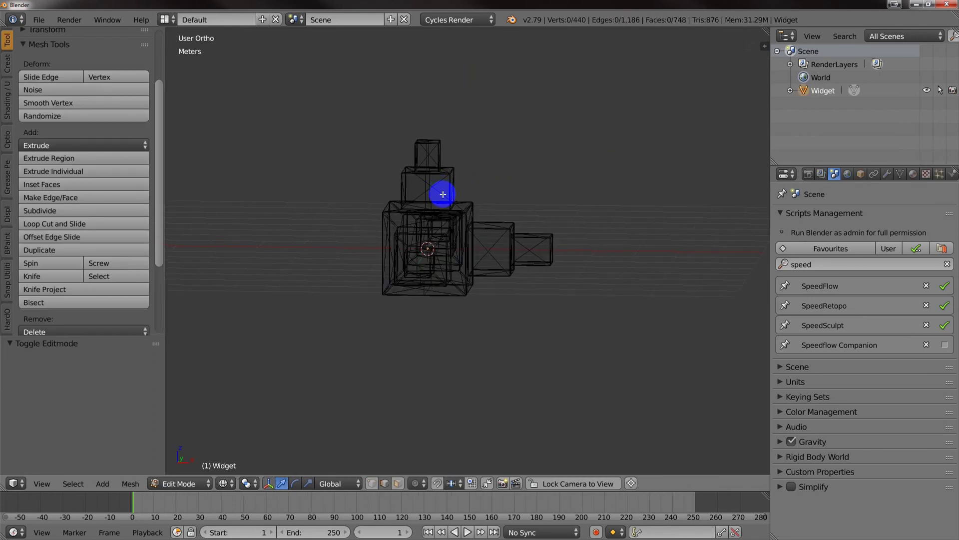
Set up an exact front view with Wireframe shading
scroll(438, 192, "up", 3)
key("z")
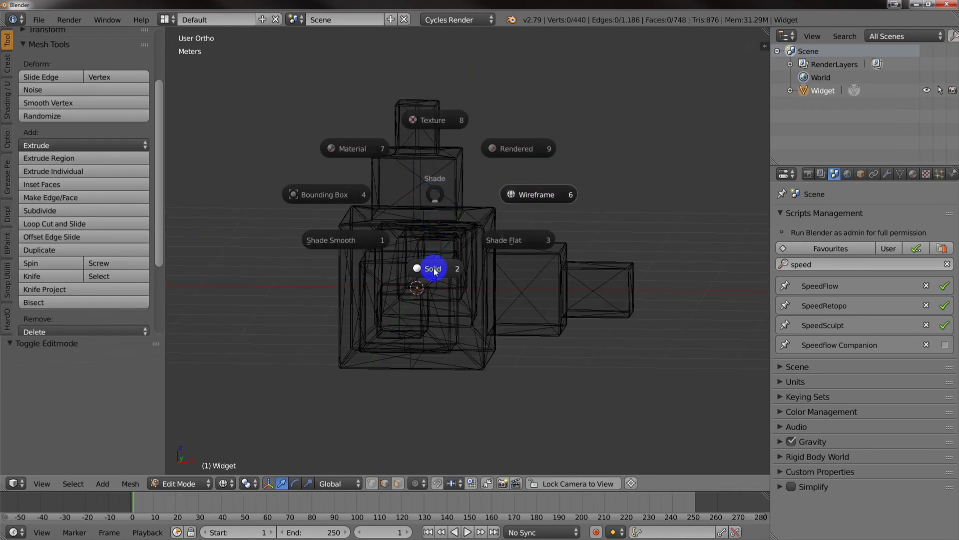
left_click(429, 268)
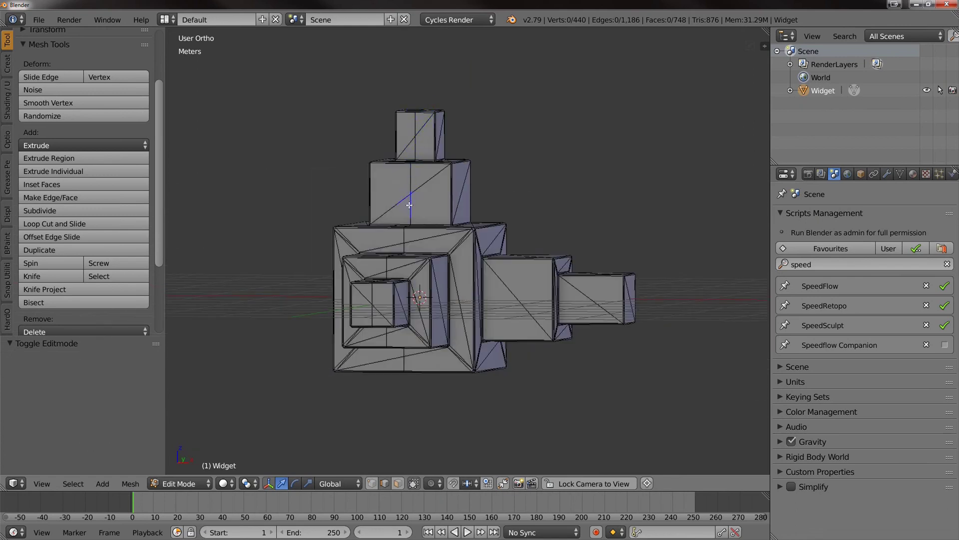
middle_click_drag(394, 354, 419, 335)
key("KP_1")
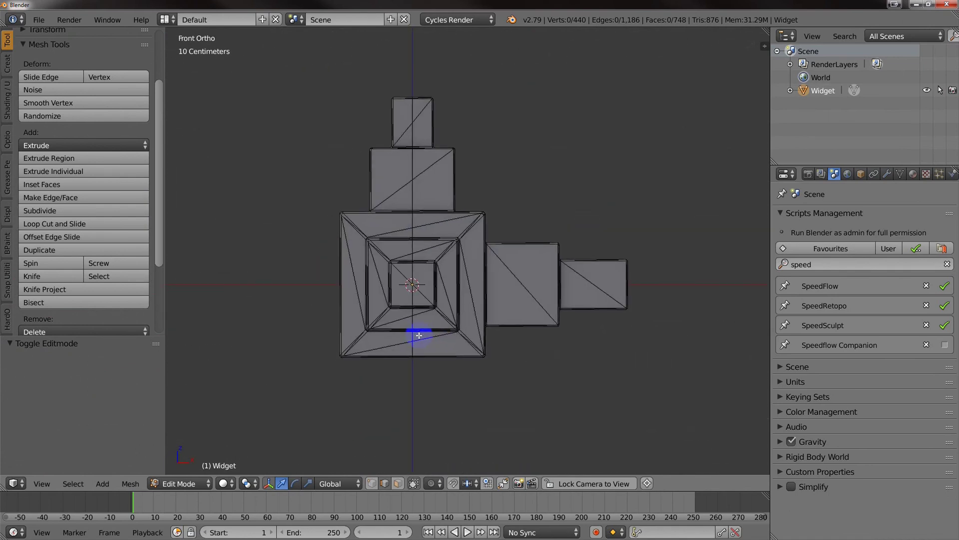
key("z")
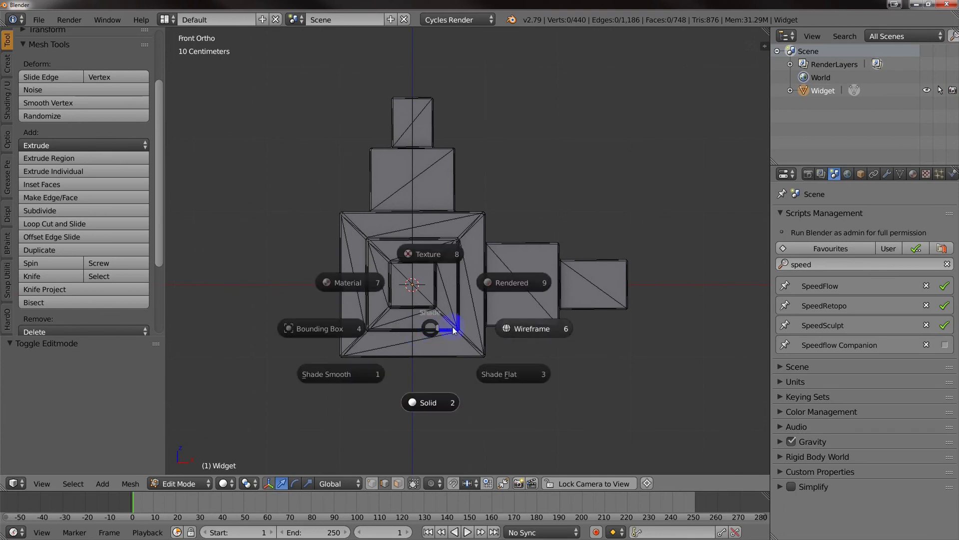
left_click(520, 328)
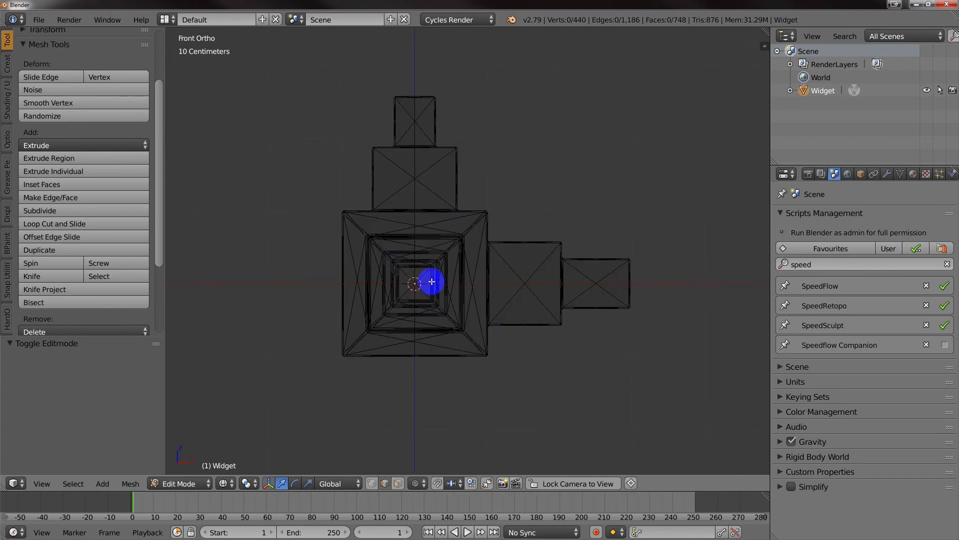
Box-select the left half's faces, separate them by selection, and return to Object Mode
key("ctrl+Tab")
left_click(395, 294)
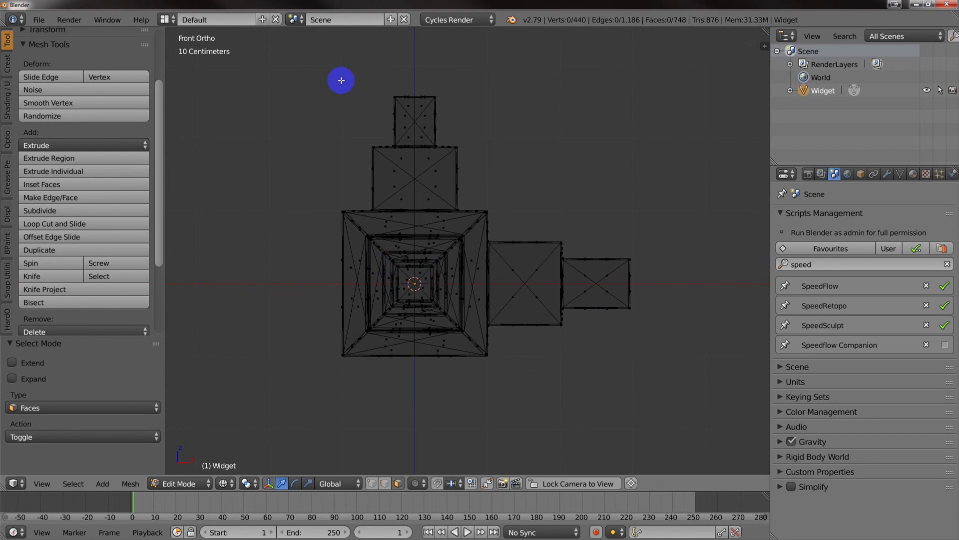
key("b")
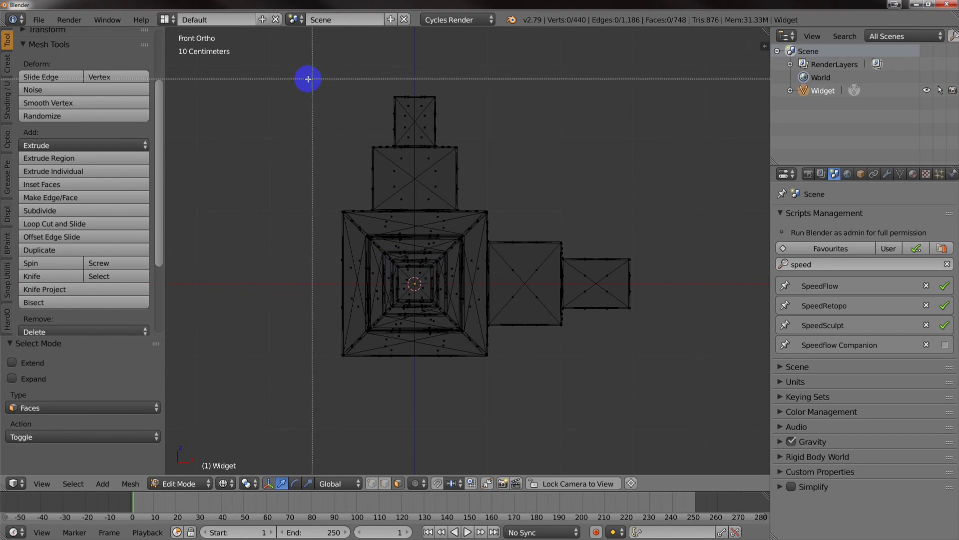
left_click_drag(295, 63, 413, 447)
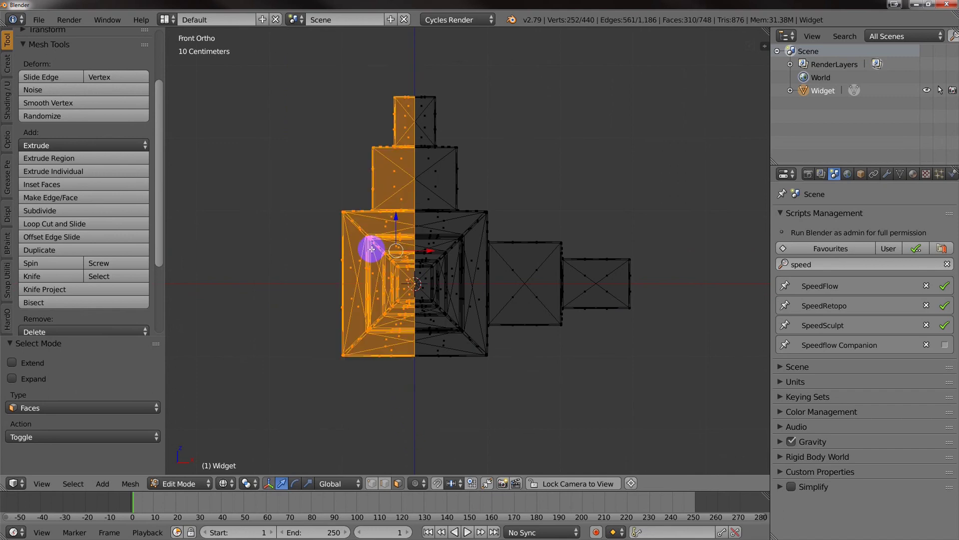
middle_click_drag(375, 246, 378, 247)
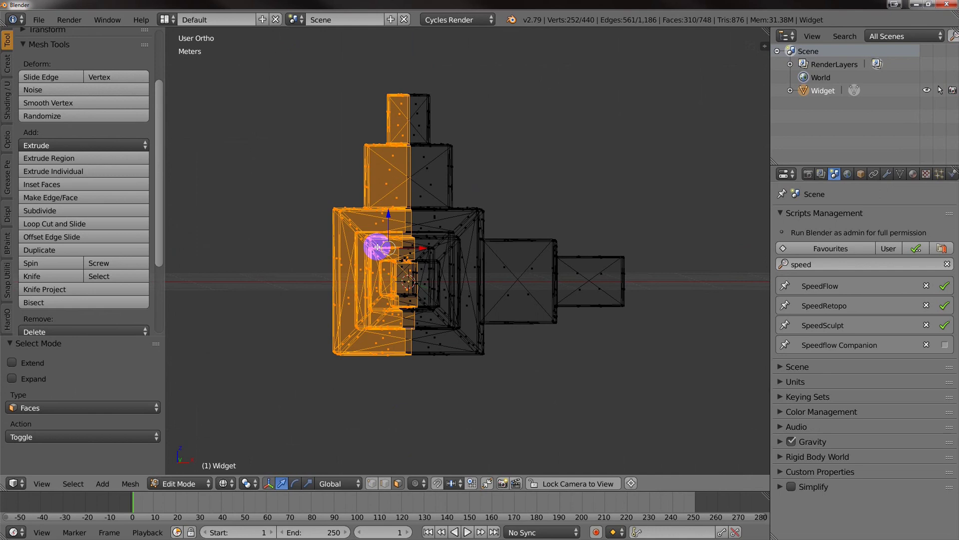
key("p")
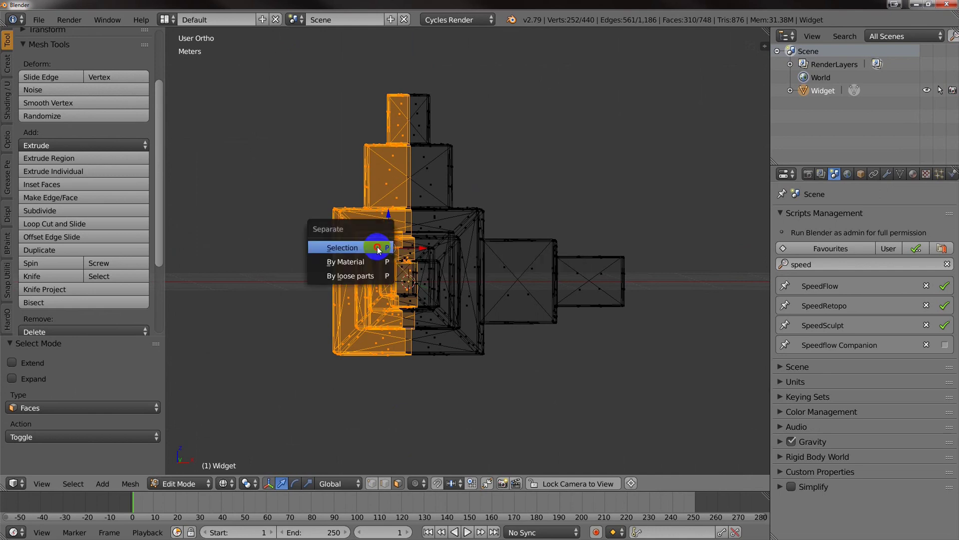
left_click(377, 247)
key("Tab")
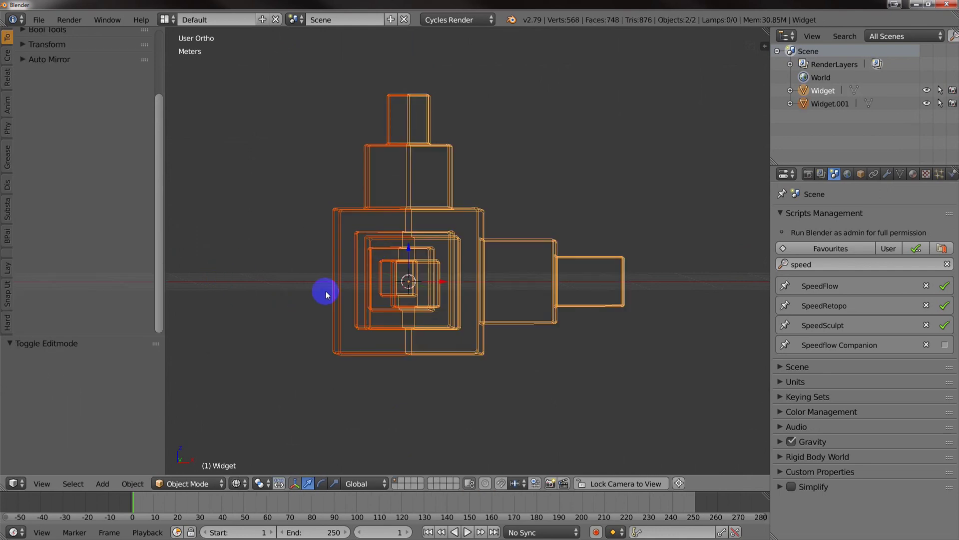
Select one Widget half, isolate it in Local View with Solid shading, and enter Edit Mode
right_click(464, 212)
middle_click_drag(460, 214, 427, 248)
key("z")
left_click(387, 293)
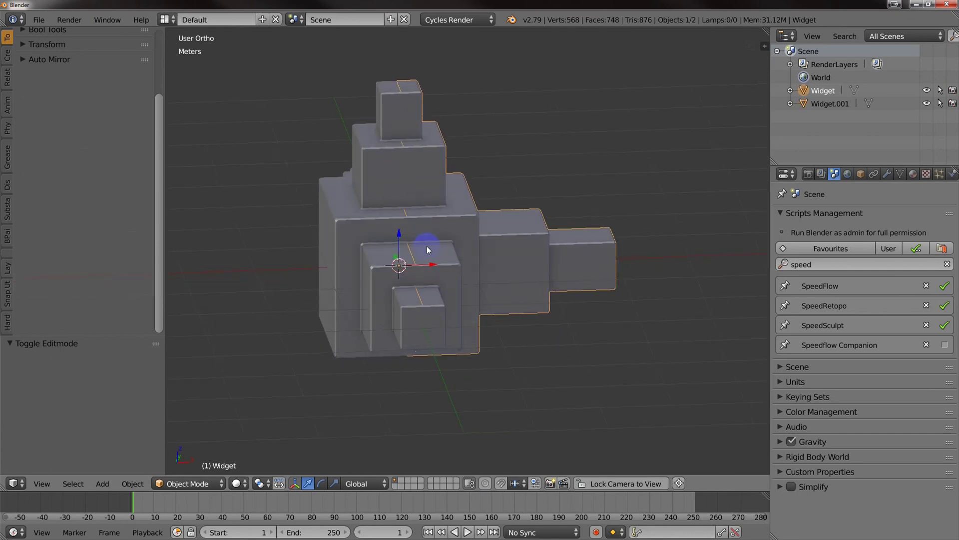
middle_click_drag(382, 215, 396, 289)
key("KP_Divide")
key("Tab")
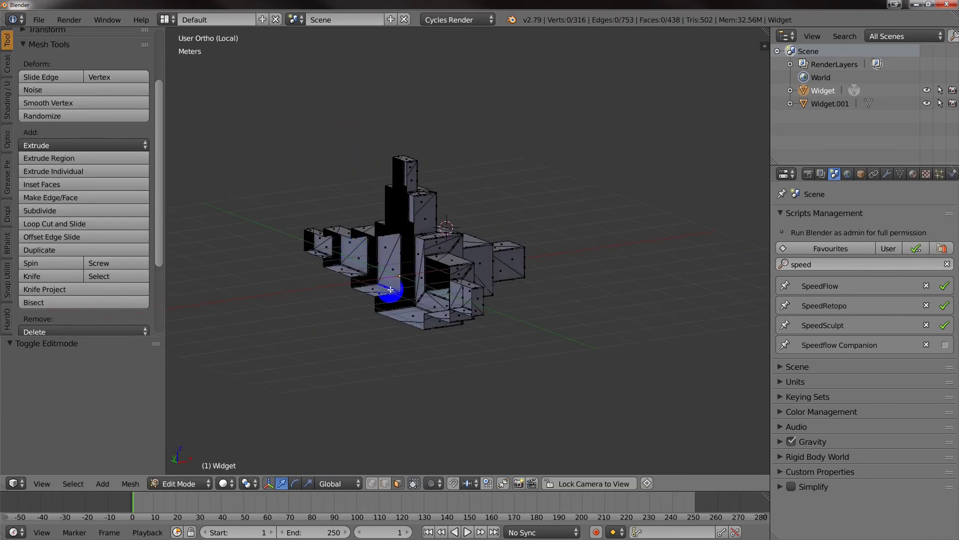
Select the open cut edge loop, fill it, triangulate, then convert tris to quads
key("ctrl+Tab")
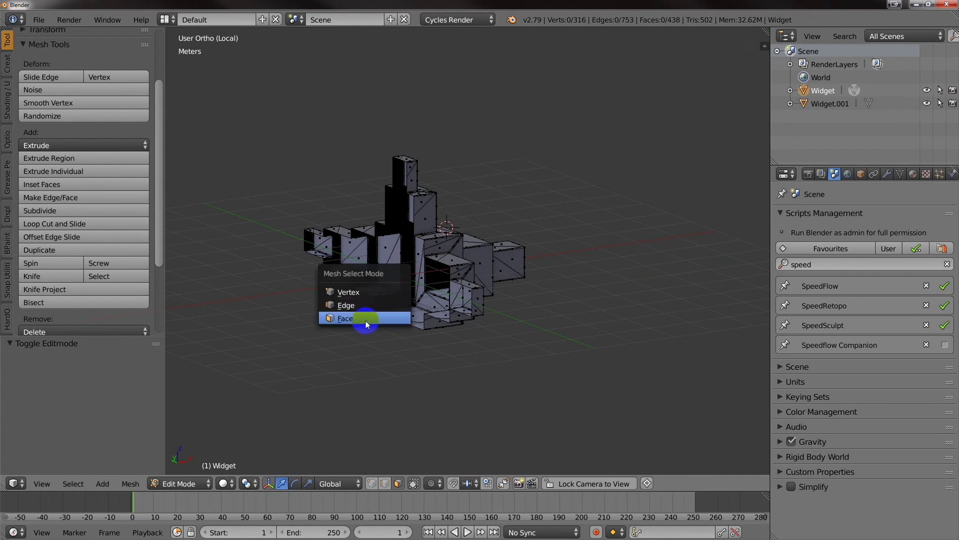
left_click(365, 319)
scroll(389, 321, "up", 4)
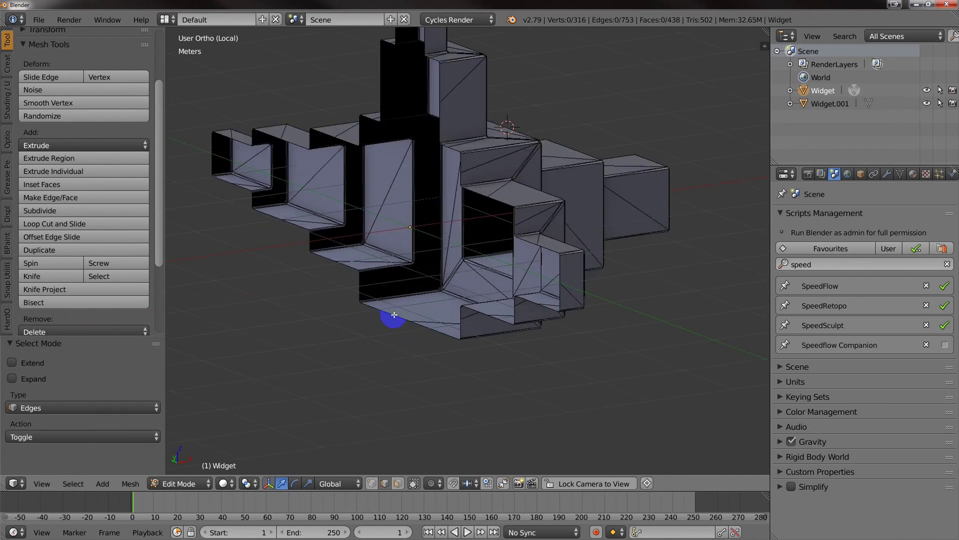
right_click(394, 314, "alt")
mouse_move(398, 316)
middle_mouse_down()
mouse_move(383, 326)
mouse_move(404, 319)
middle_mouse_up()
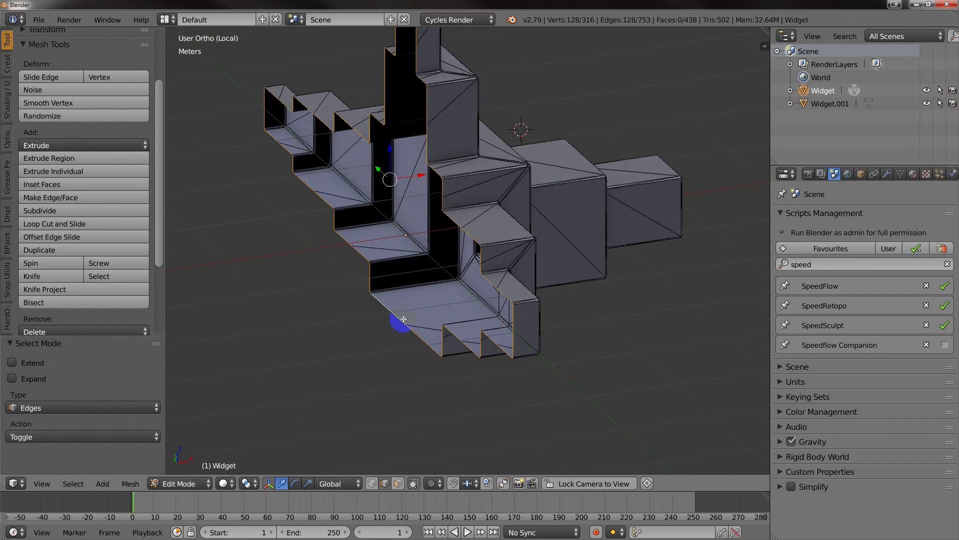
key("f")
key("ctrl+t")
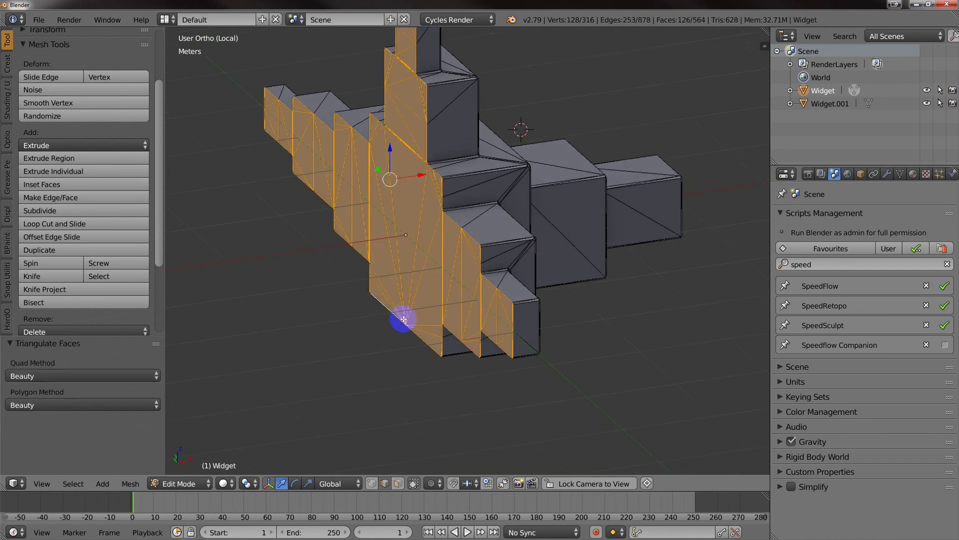
key("alt+j")
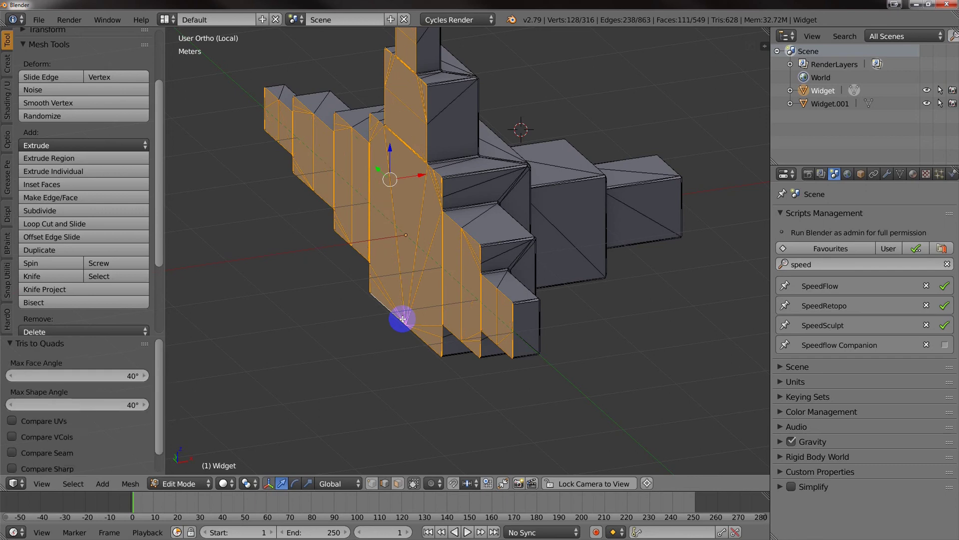
Inspect the capped side and return the half to Object Mode
middle_click_drag(415, 315, 476, 327)
scroll(475, 286, "up", 5)
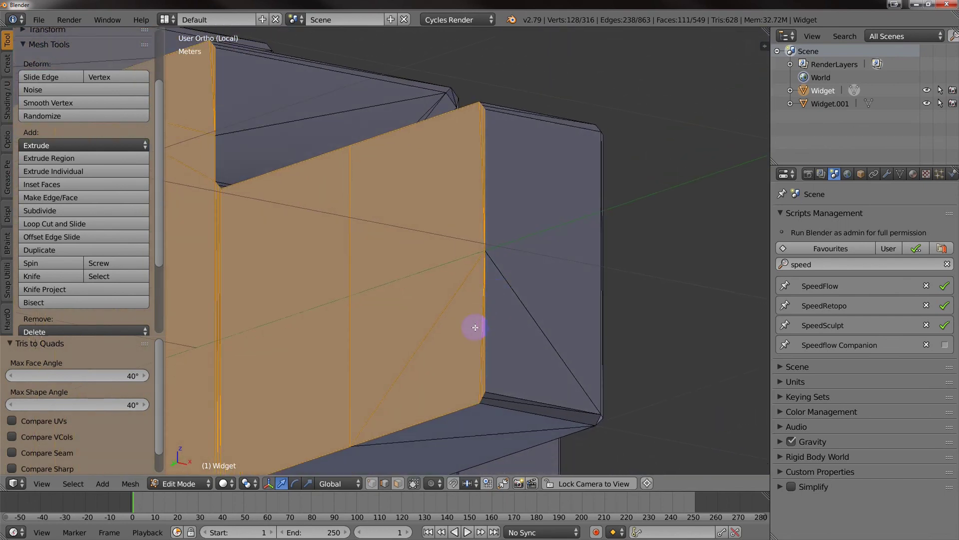
middle_click_drag(475, 265, 456, 308)
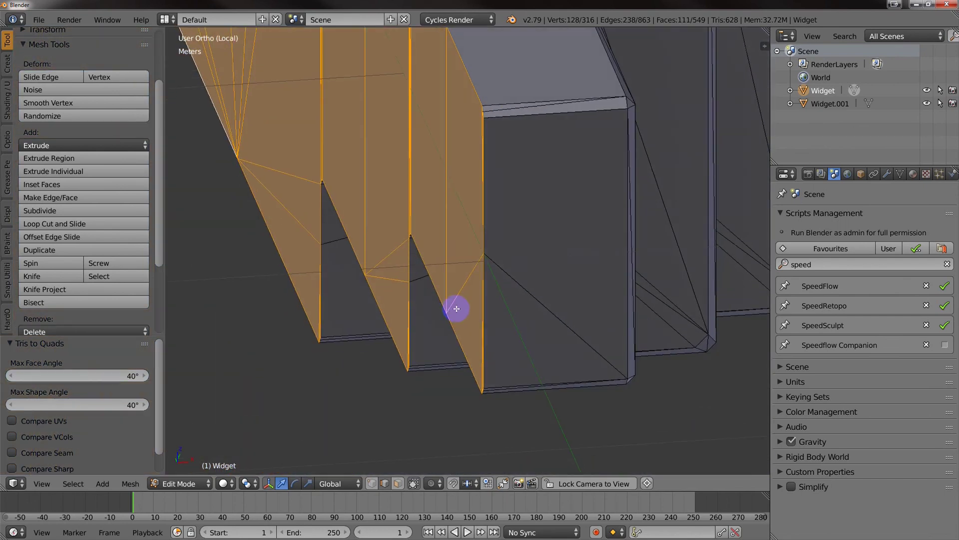
middle_click_drag(495, 268, 433, 264)
key("Tab")
Select Widget.001, isolate it in Local View, and enter Edit Mode
key("KP_Divide")
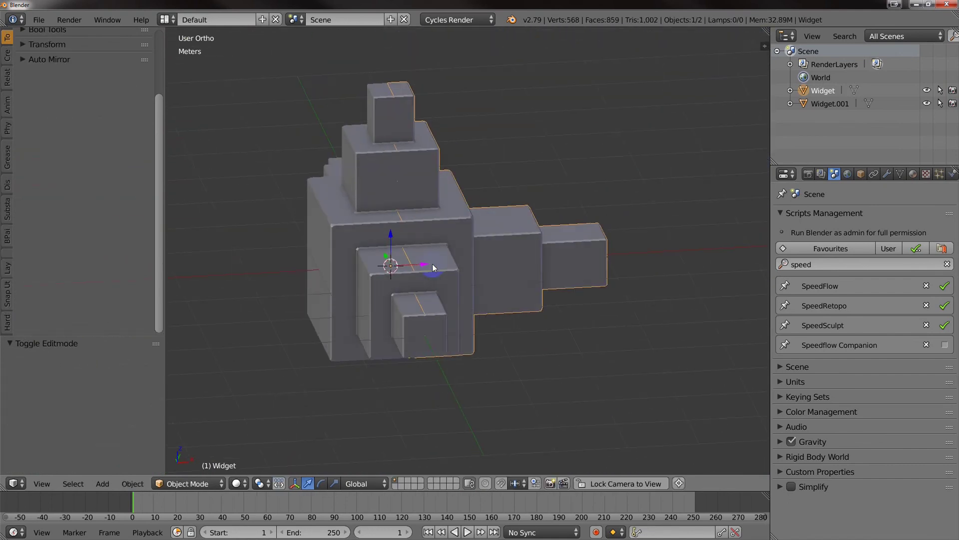
right_click(353, 229)
key("KP_Divide")
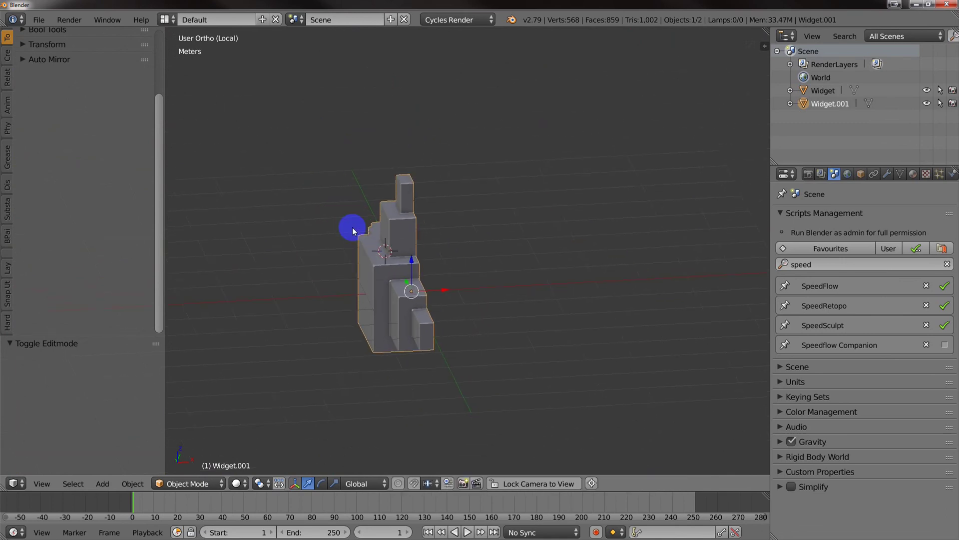
middle_click_drag(369, 235, 373, 273)
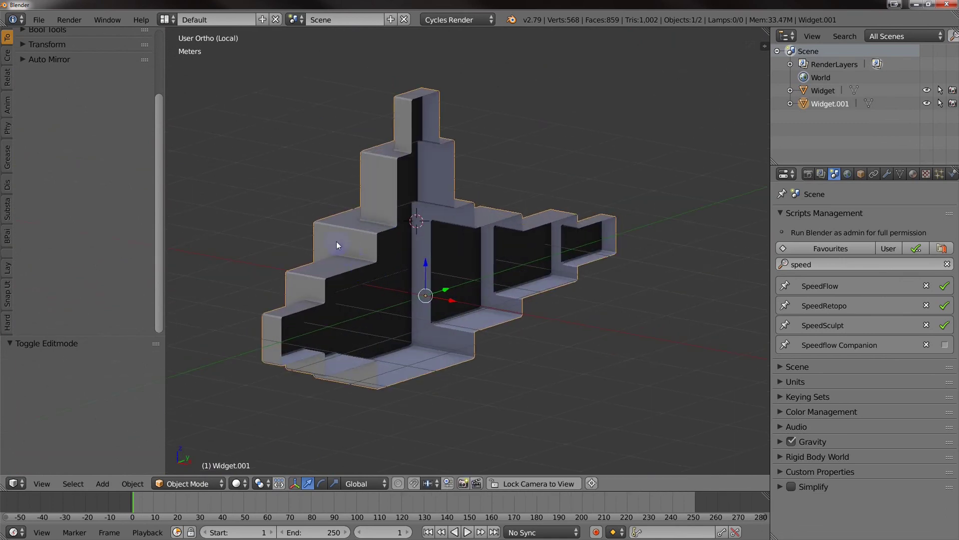
key("Tab")
Fill the boundary edge loop, triangulate and convert to quads, then return to Object Mode
key("ctrl+Tab")
left_click(415, 339)
right_click(417, 383, "alt")
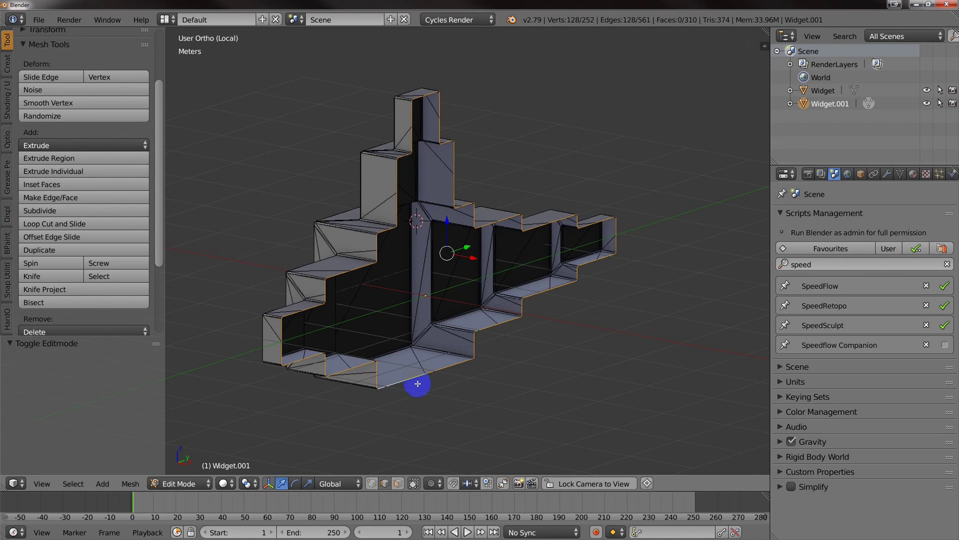
key("f")
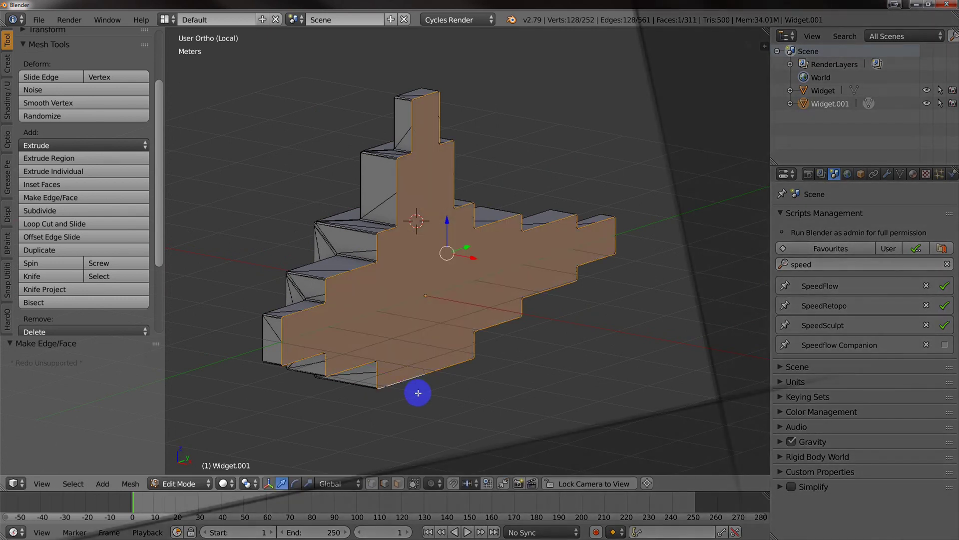
key("ctrl+t")
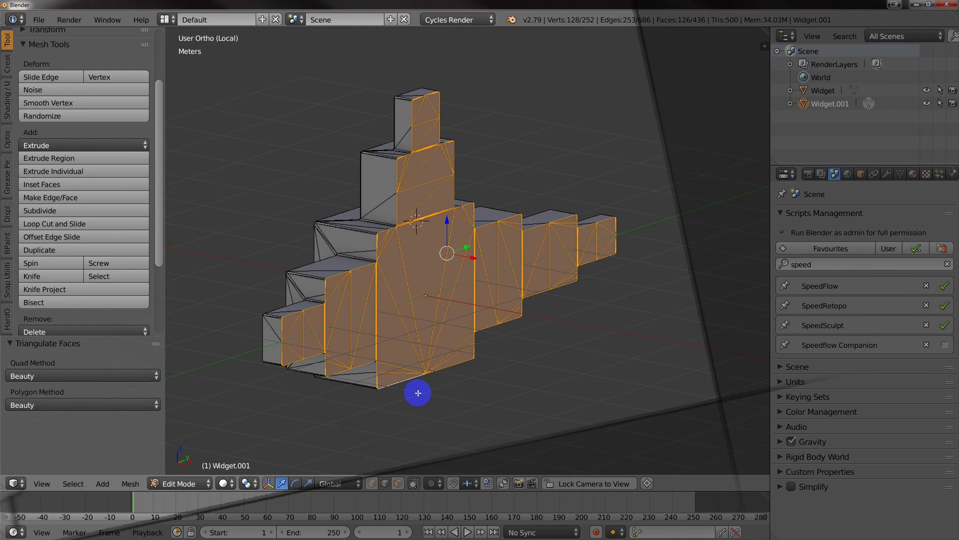
key("alt+j")
middle_click_drag(418, 390, 553, 278)
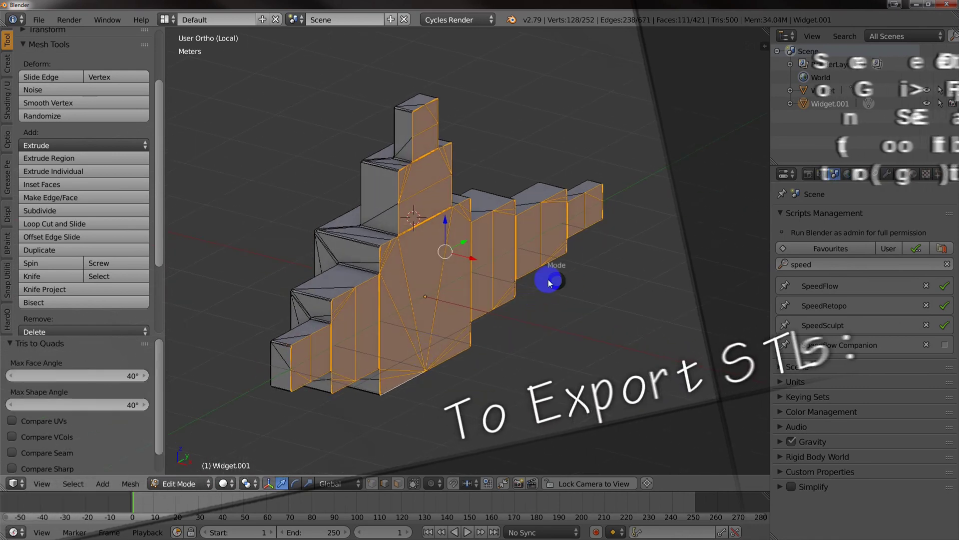
key("Tab")
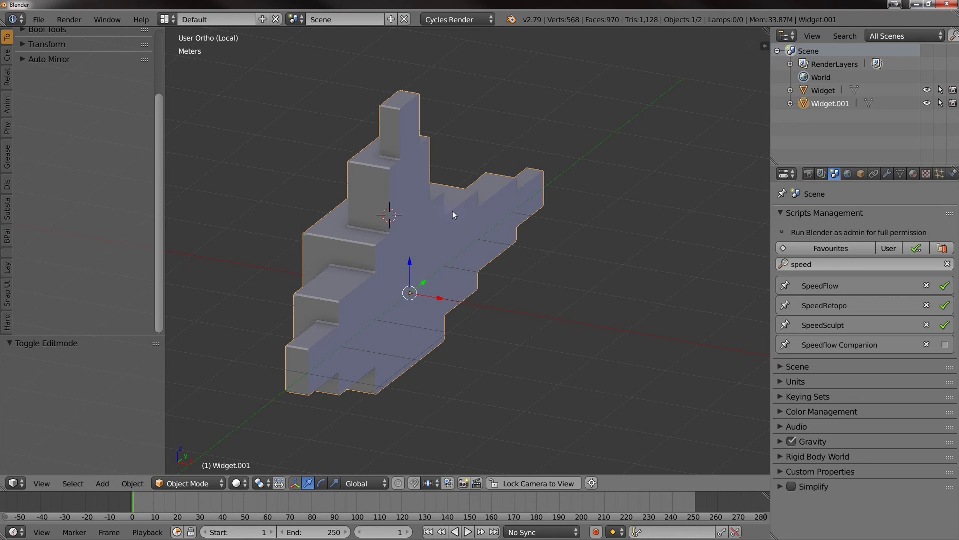
Enter Edit Mode on Widget.001 and select the entire mesh
middle_click_drag(338, 161, 426, 247)
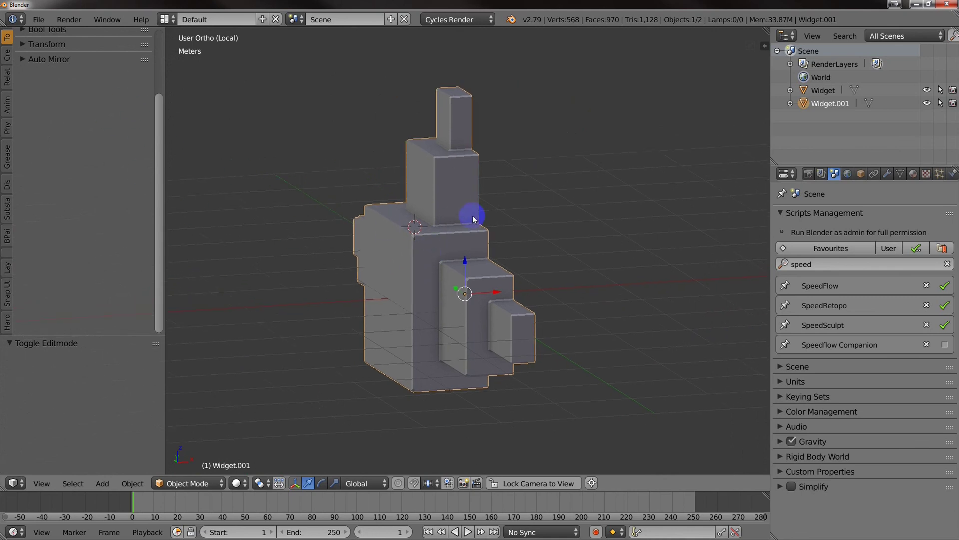
middle_click_drag(472, 215, 184, 151)
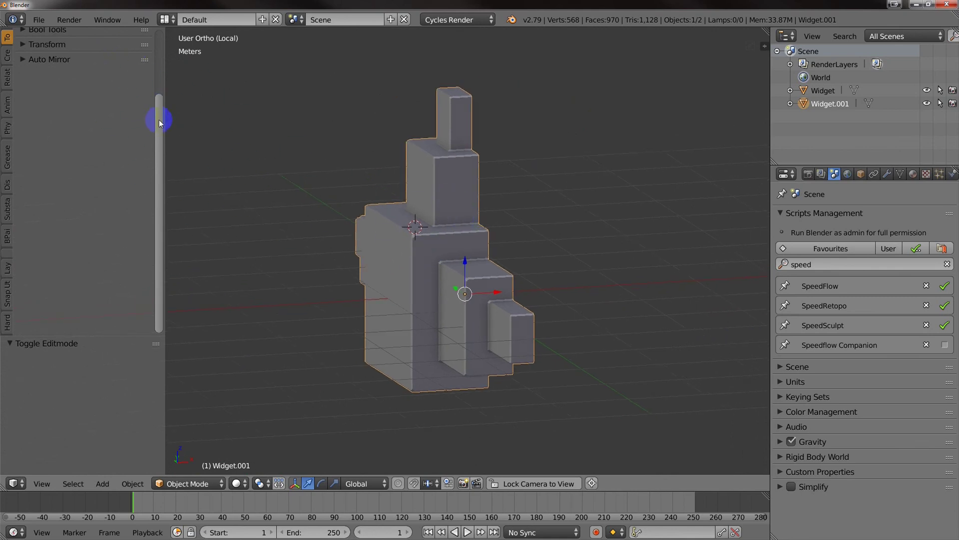
left_click_drag(159, 120, 9, 67)
left_click(35, 145)
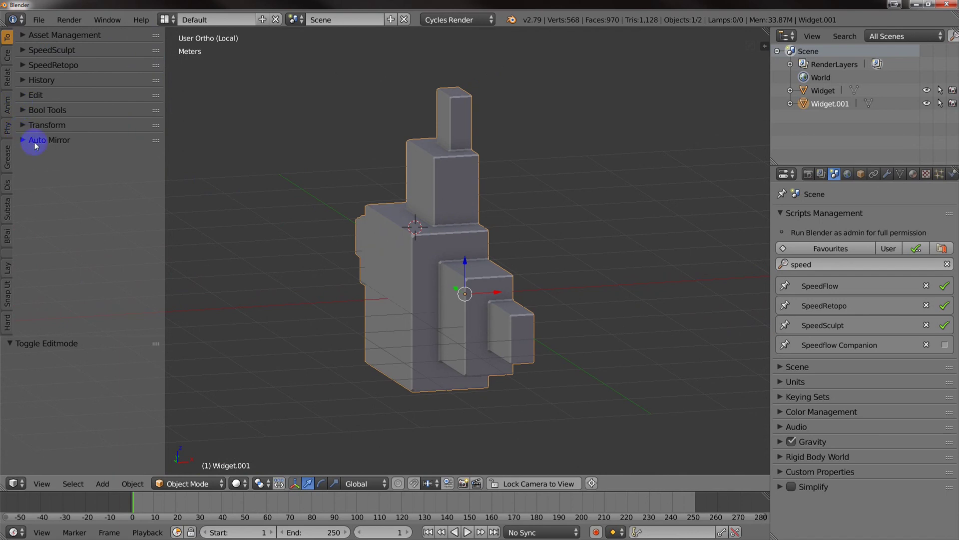
middle_click_drag(418, 214, 397, 213)
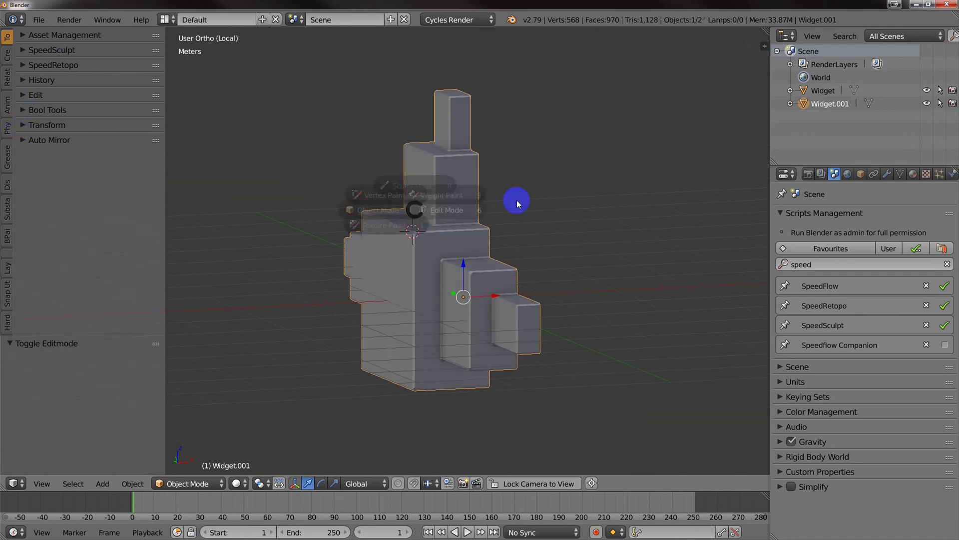
key("Tab")
key("a")
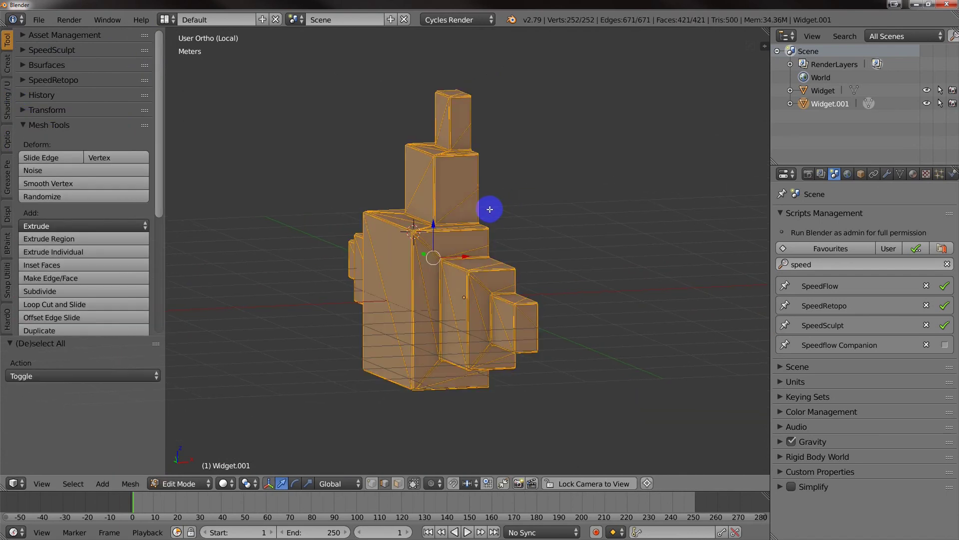
Bisect the mesh along a slanted line, clearing the outer part and filling the cut
scroll(155, 122, "down", 5)
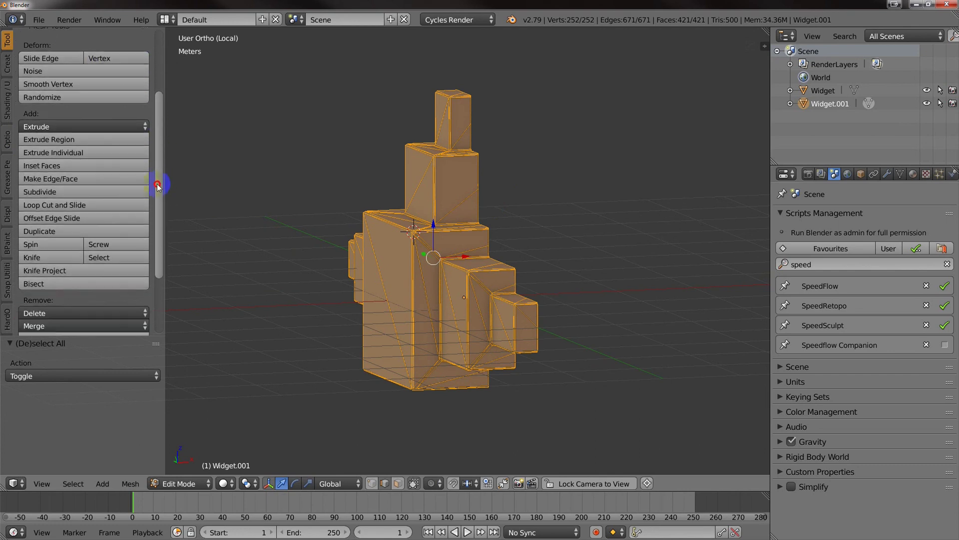
left_click(56, 248)
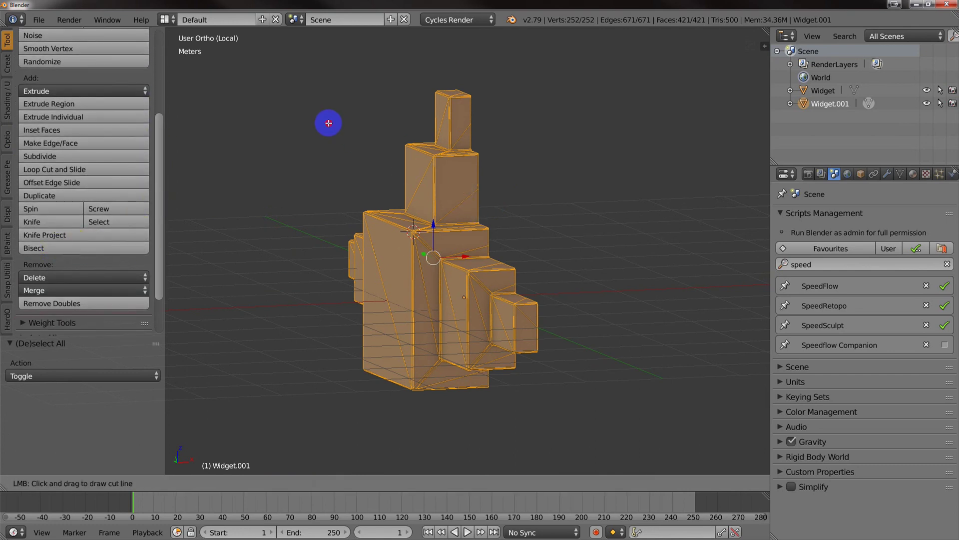
left_click_drag(328, 120, 669, 333)
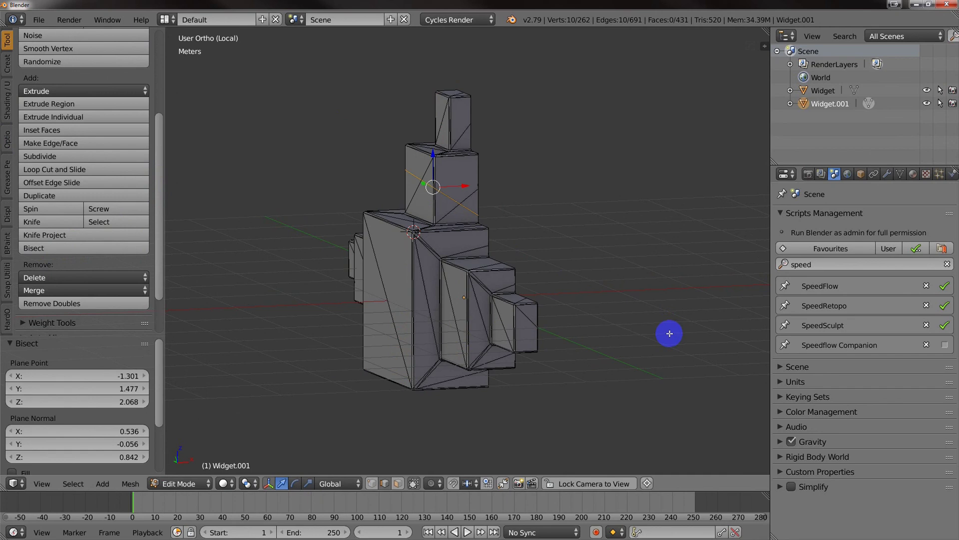
scroll(160, 360, "down", 4)
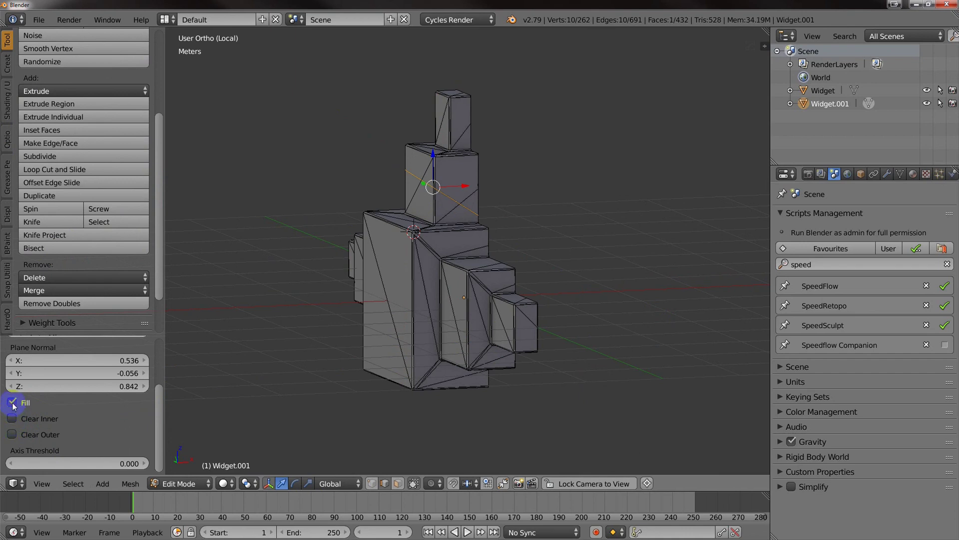
left_click(12, 419)
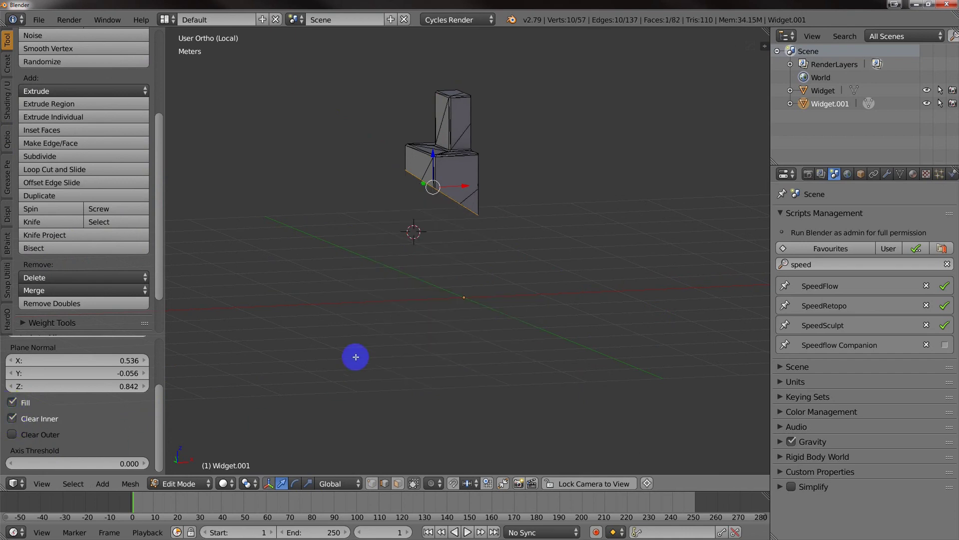
middle_click_drag(355, 356, 309, 340)
left_click(12, 434)
left_click(12, 418)
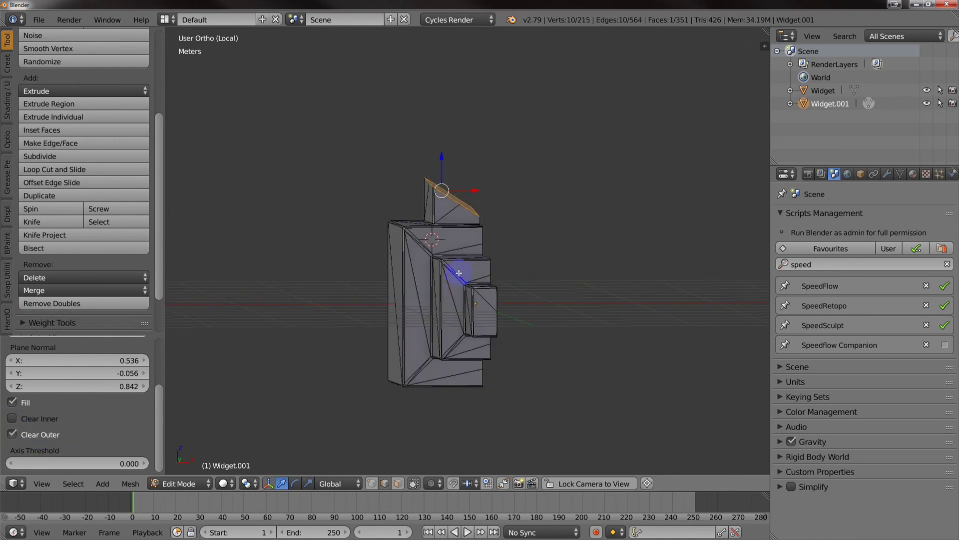
Orbit to a front view to inspect the filled cut face
middle_click_drag(458, 273, 527, 191)
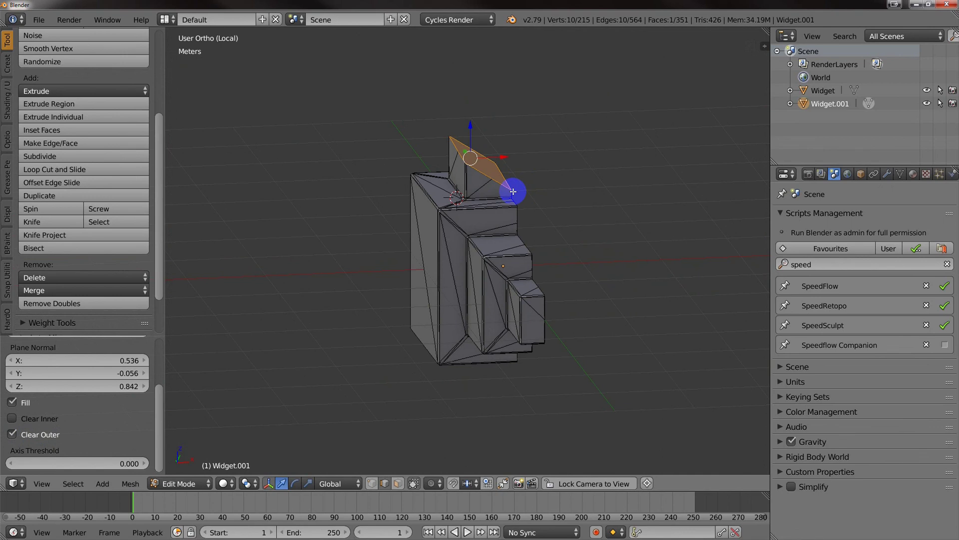
middle_click_drag(513, 191, 502, 177)
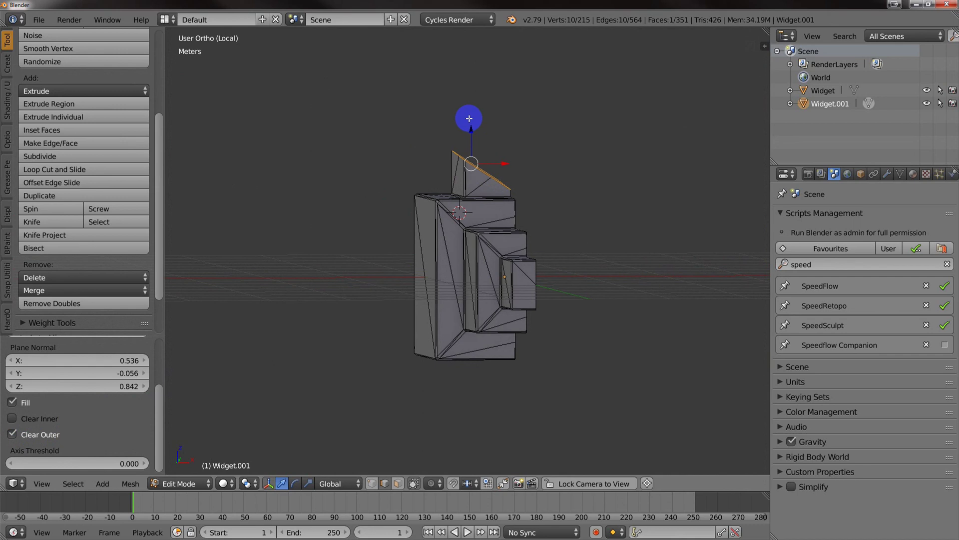
middle_click_drag(516, 166, 499, 205)
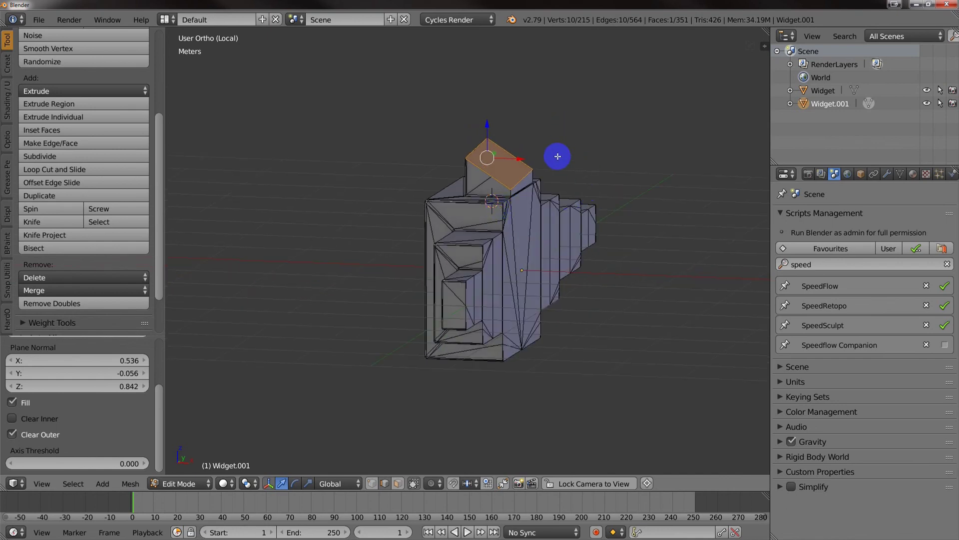
middle_click_drag(550, 176, 555, 174)
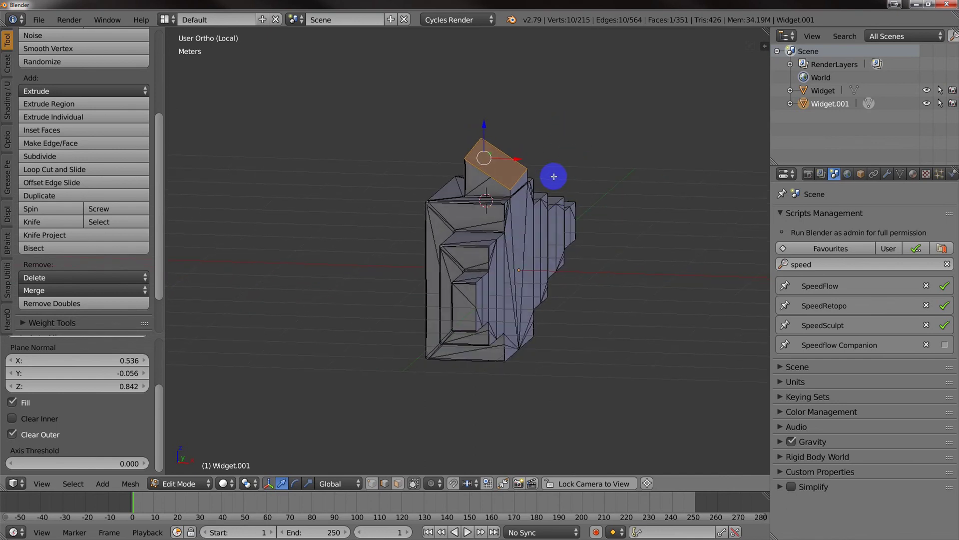